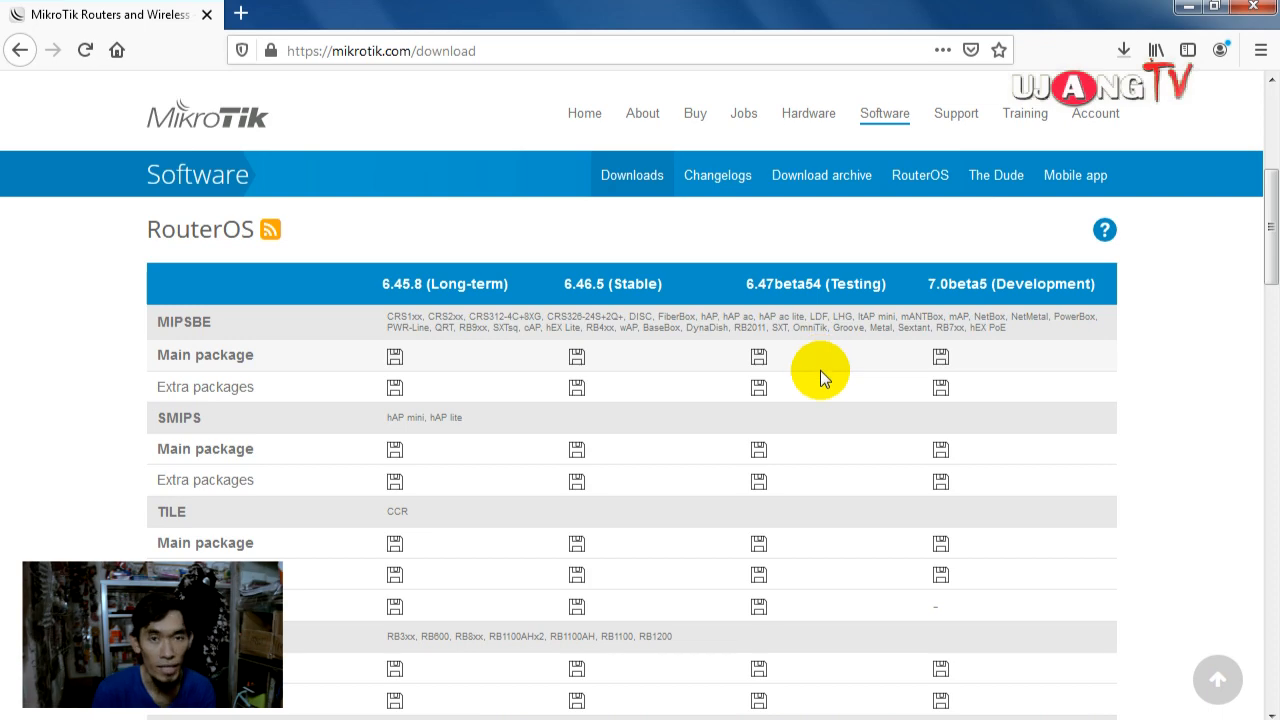
Step: Check the MIPSBE extra packages download in Firefox and open Windows Explorer
left_click(1122, 49)
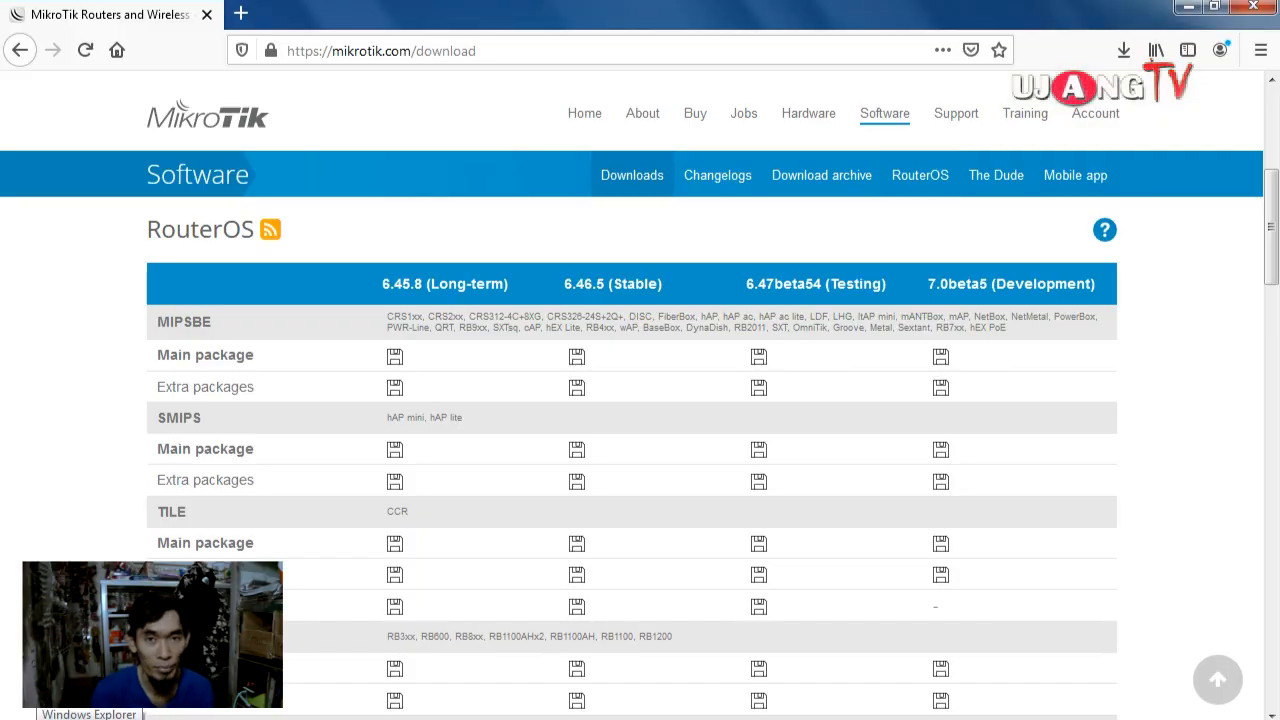
left_click(89, 718)
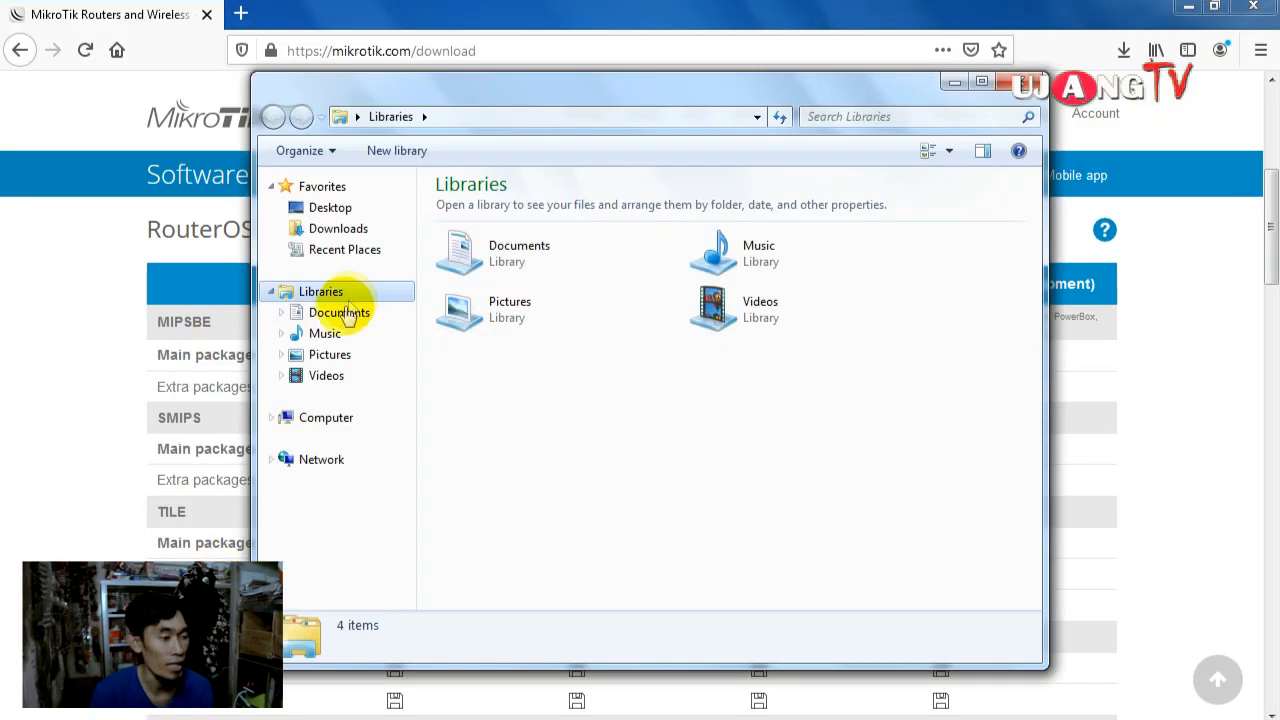
Step: Extract all_packages-mipsbe-6.46.5 in Downloads and select user-manager-6.46.5-mipsbe.npk
left_click(368, 230)
left_click(536, 213)
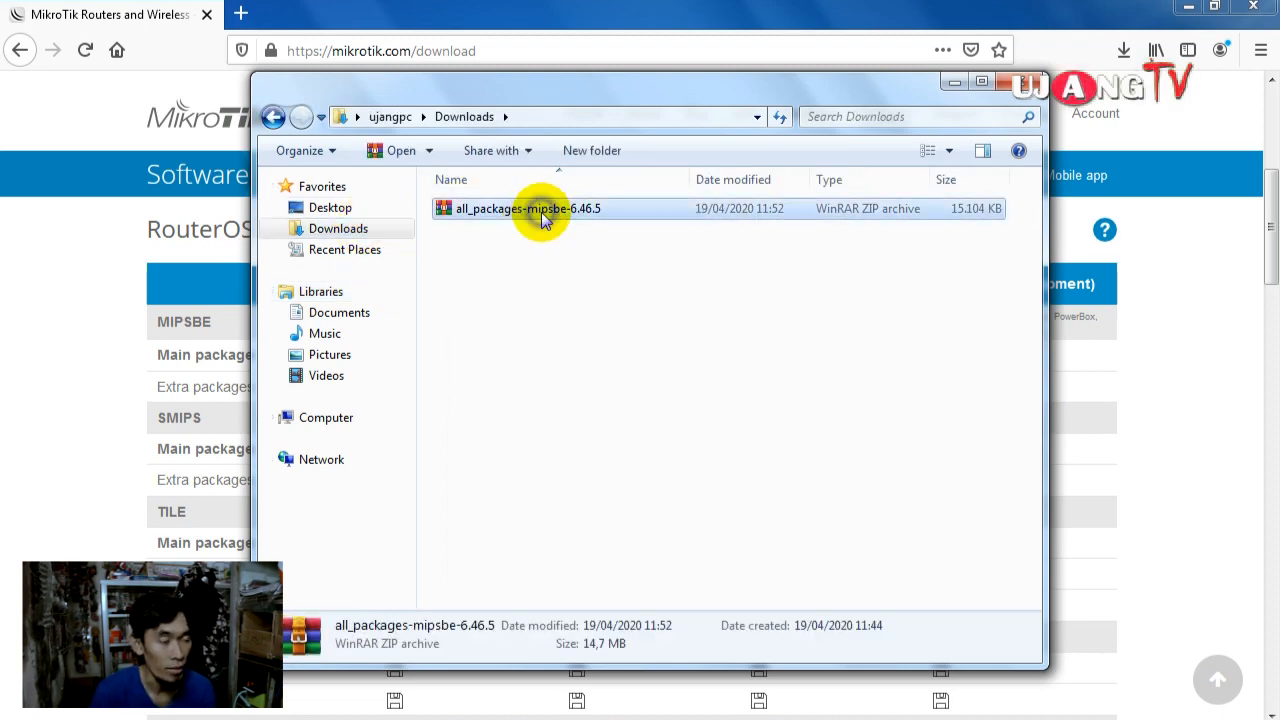
right_click(541, 216)
left_click(595, 289)
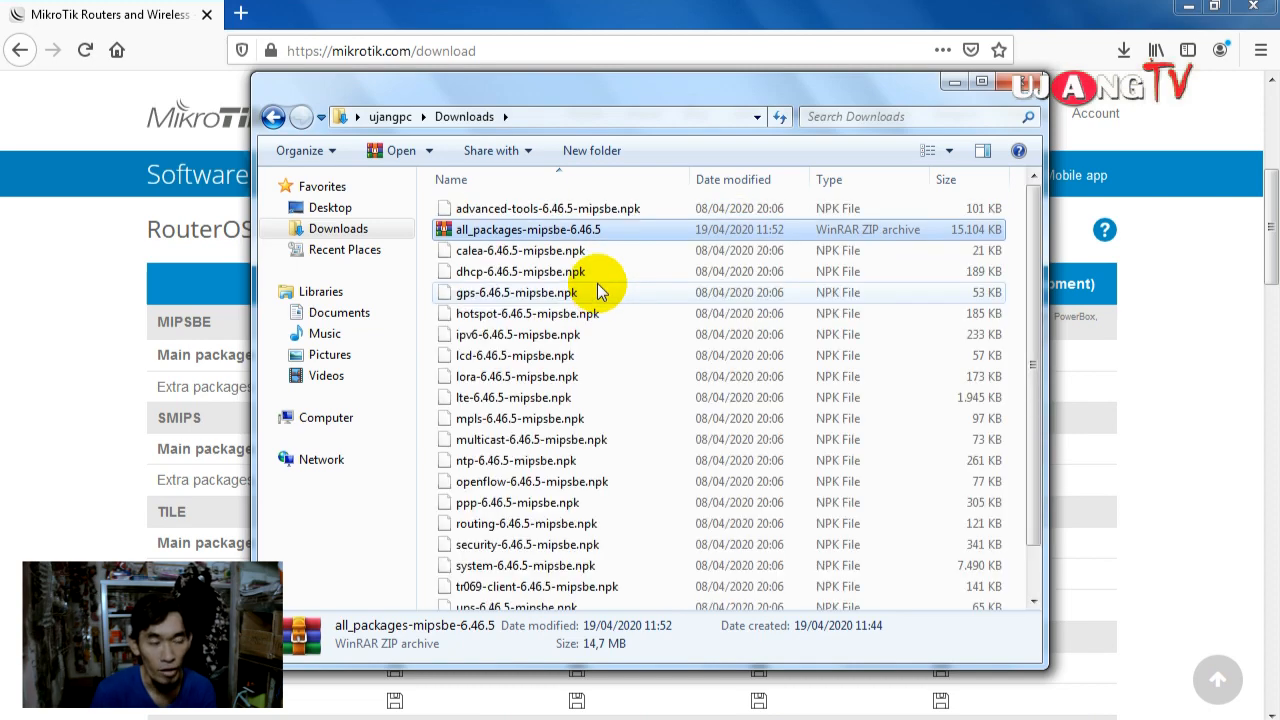
left_click(585, 296)
scroll(584, 304, "down", 1)
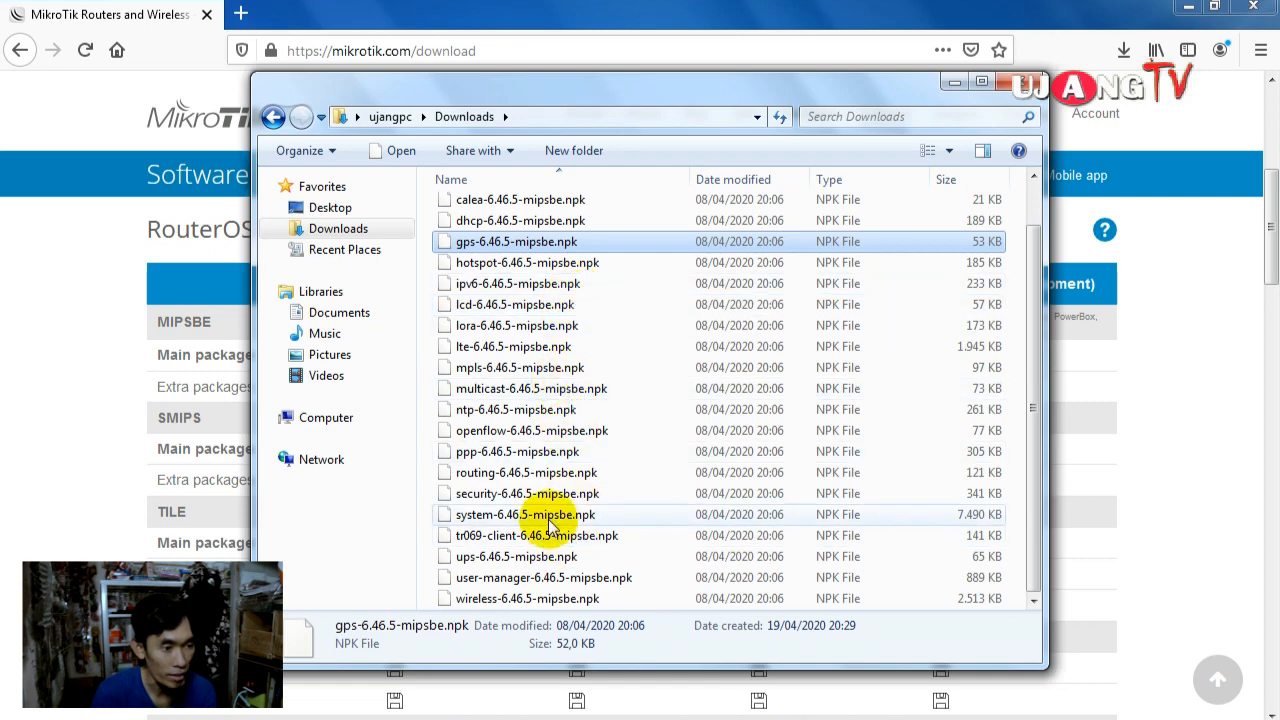
left_click(541, 588)
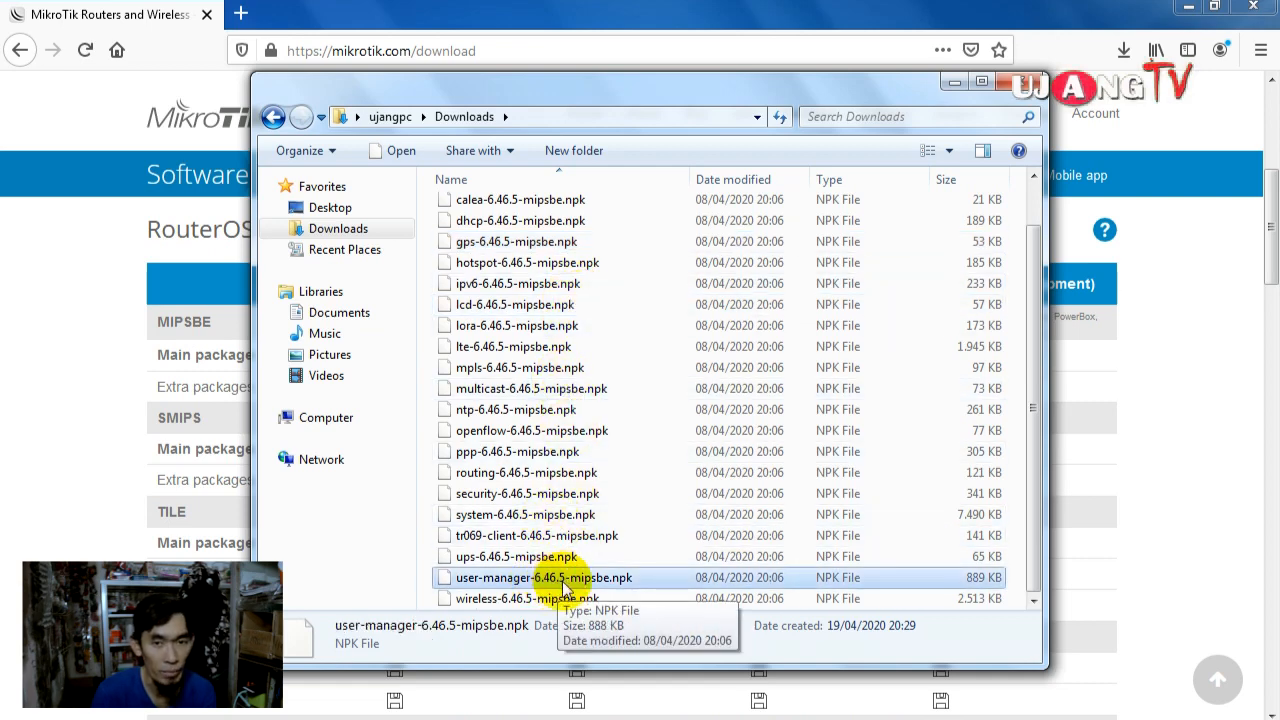
Step: Minimize Firefox, center the Downloads window, and bring up the WinBox login window
left_click(1187, 7)
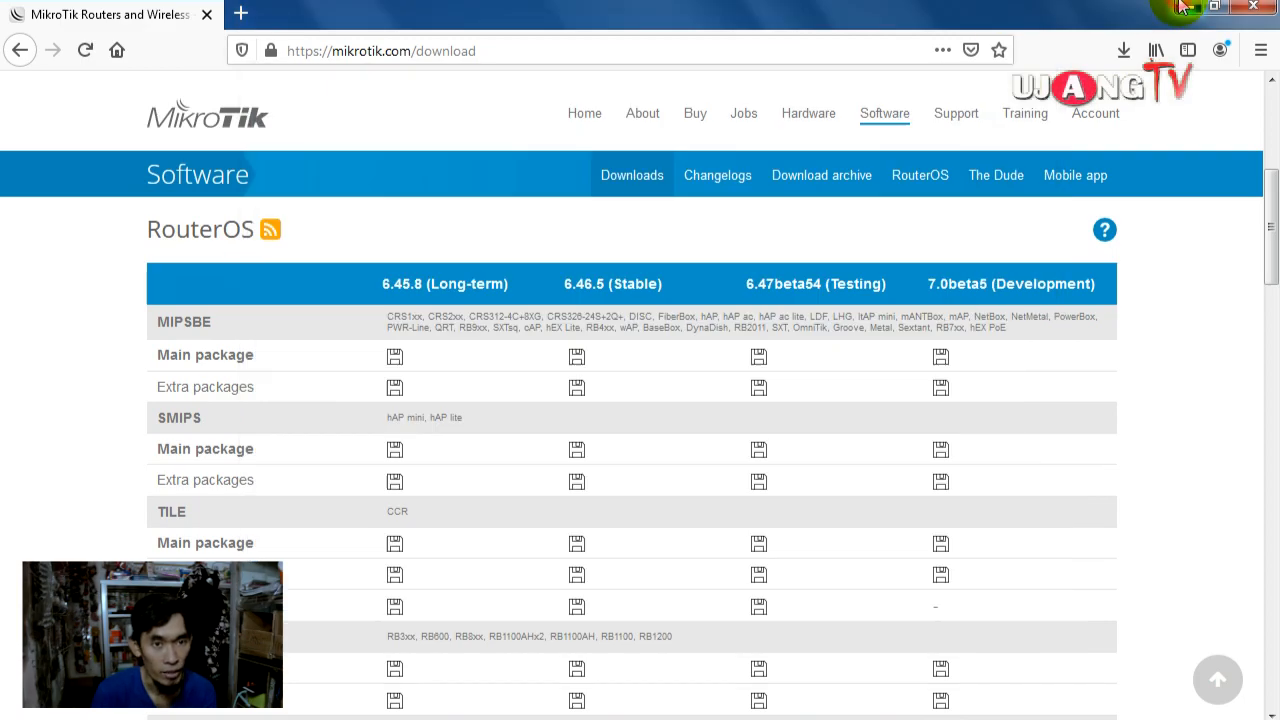
left_click_drag(915, 76, 1020, 121)
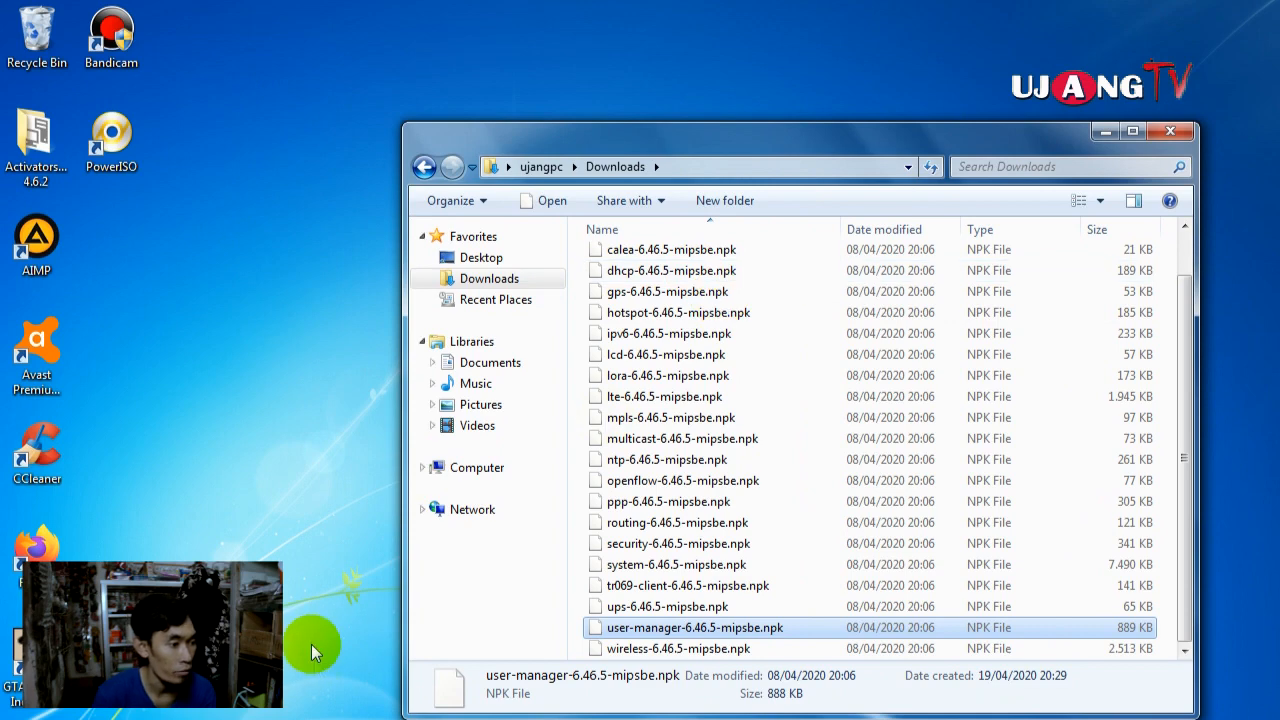
key("alt+Tab")
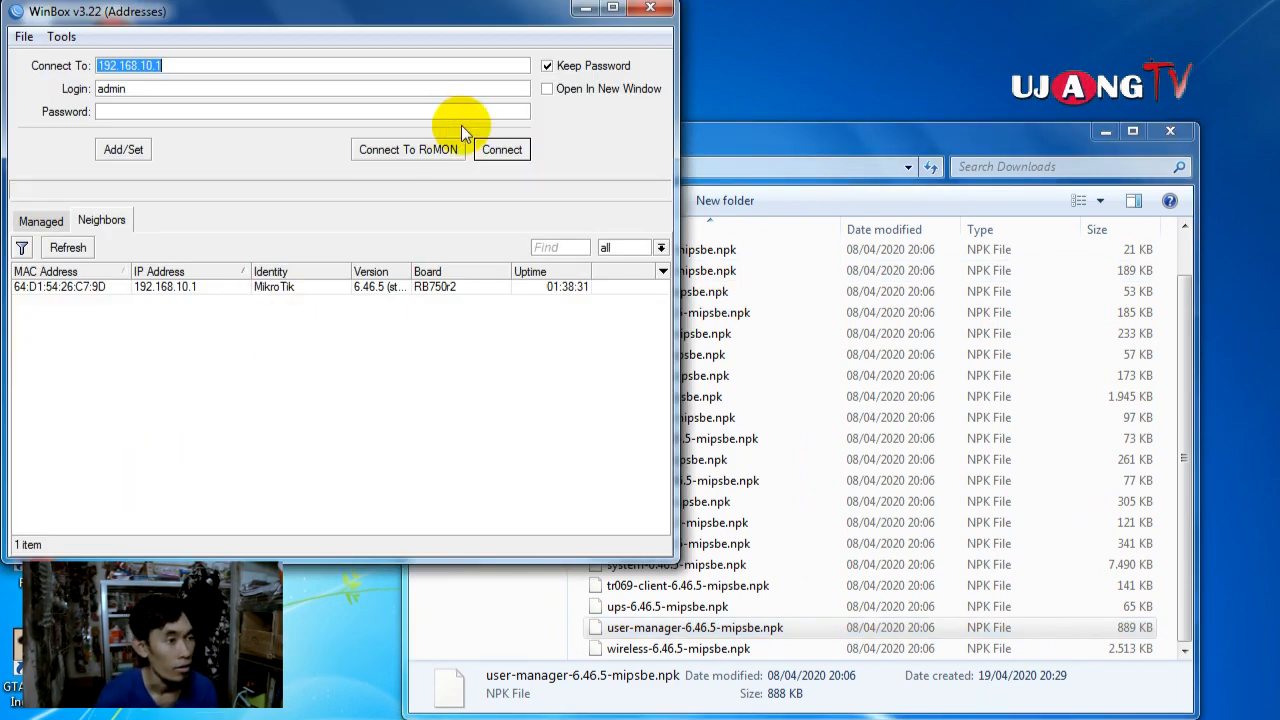
Step: Connect to 192.168.10.1, show the router's File List, and restore WinBox beside Explorer
left_click(513, 150)
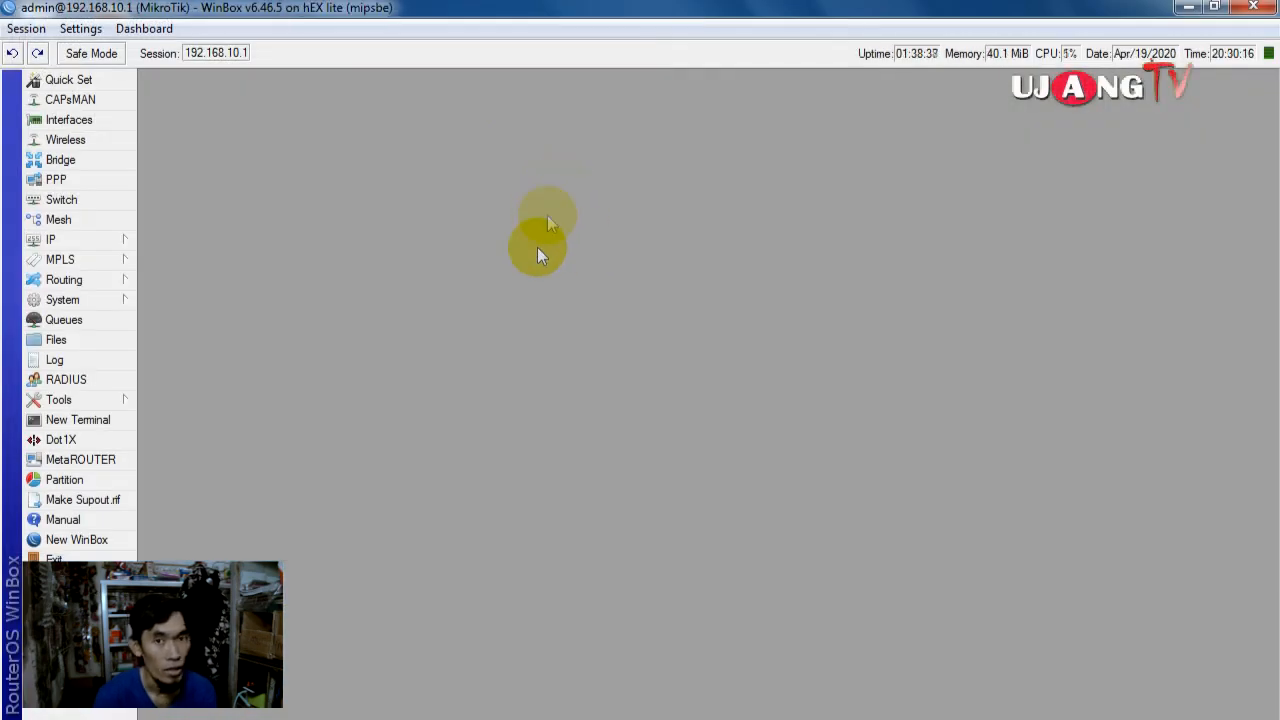
left_click(74, 340)
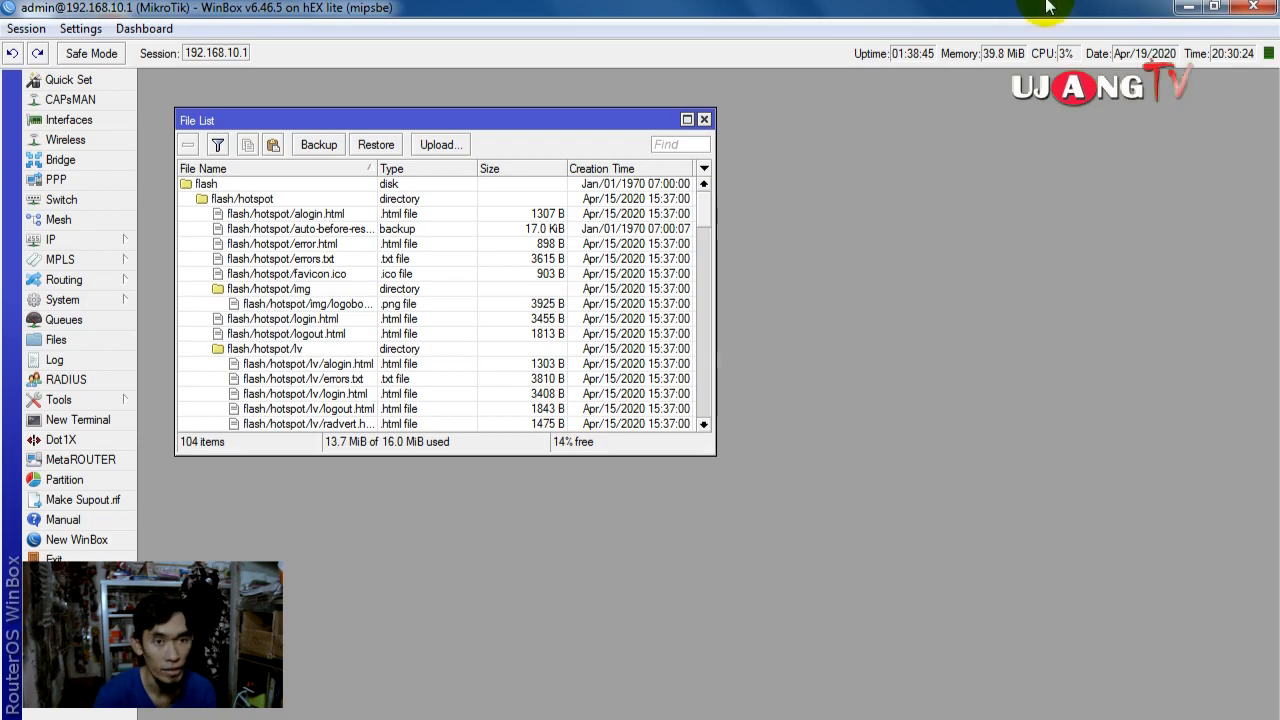
left_click(1218, 12)
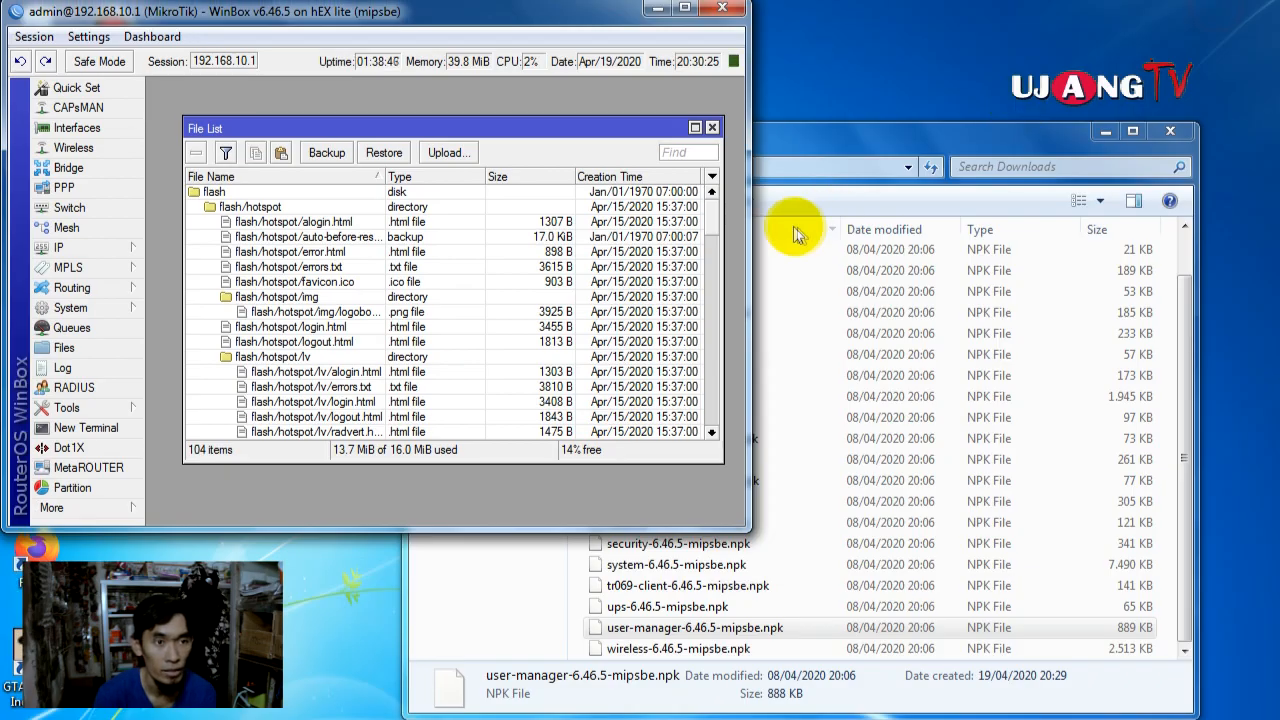
Step: Copy user-manager-6.46.5-mipsbe.npk from Downloads into the router's File List, then close both windows
left_click(903, 131)
left_click_drag(720, 144, 776, 255)
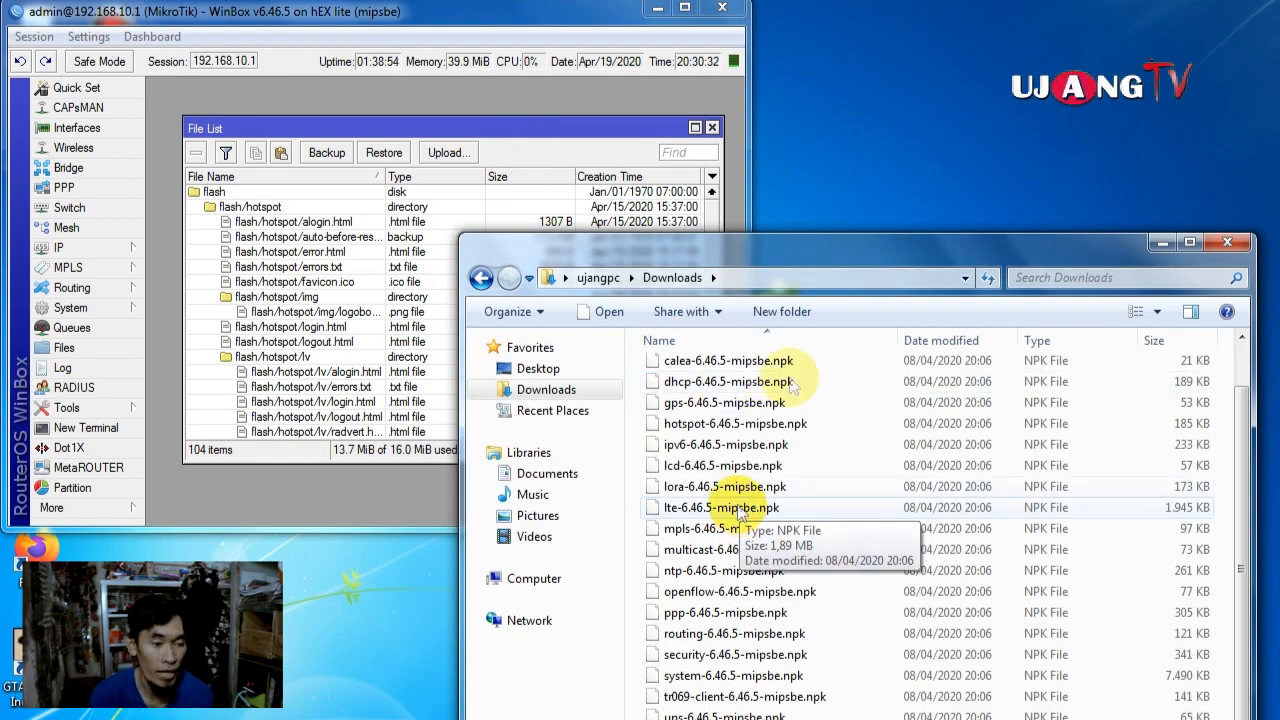
left_click_drag(840, 258, 947, 206)
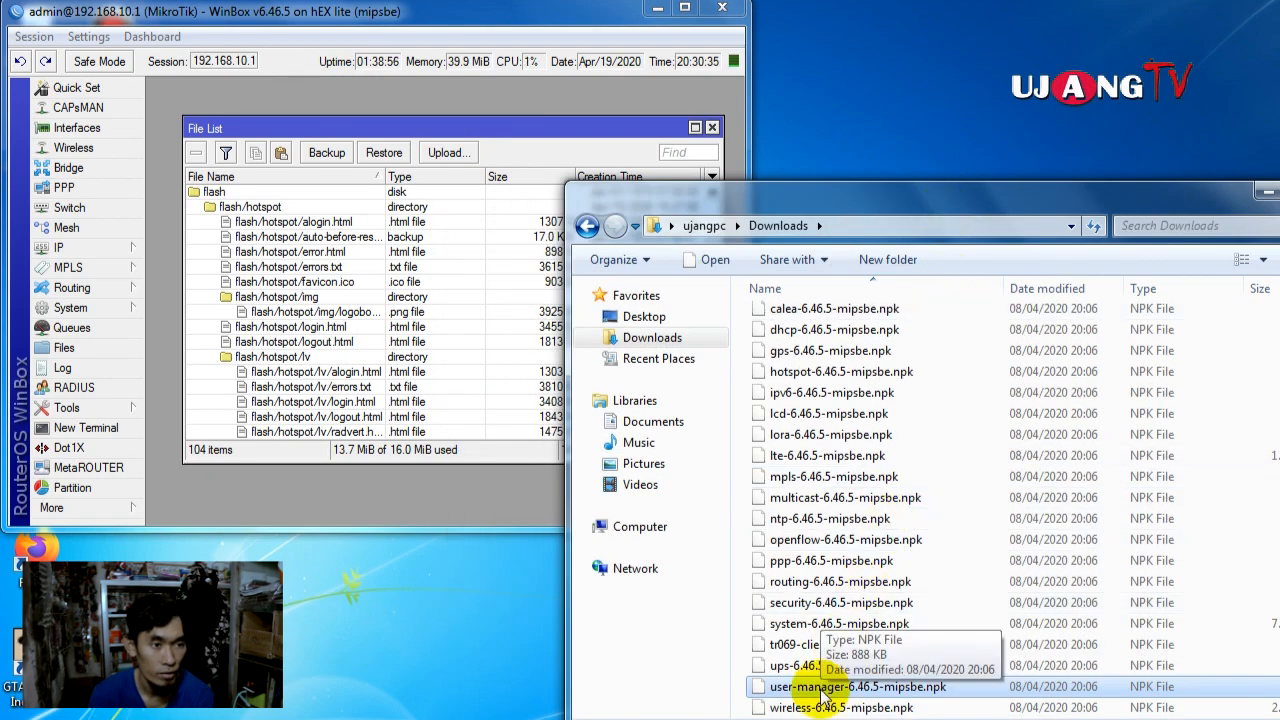
left_click_drag(820, 688, 540, 156)
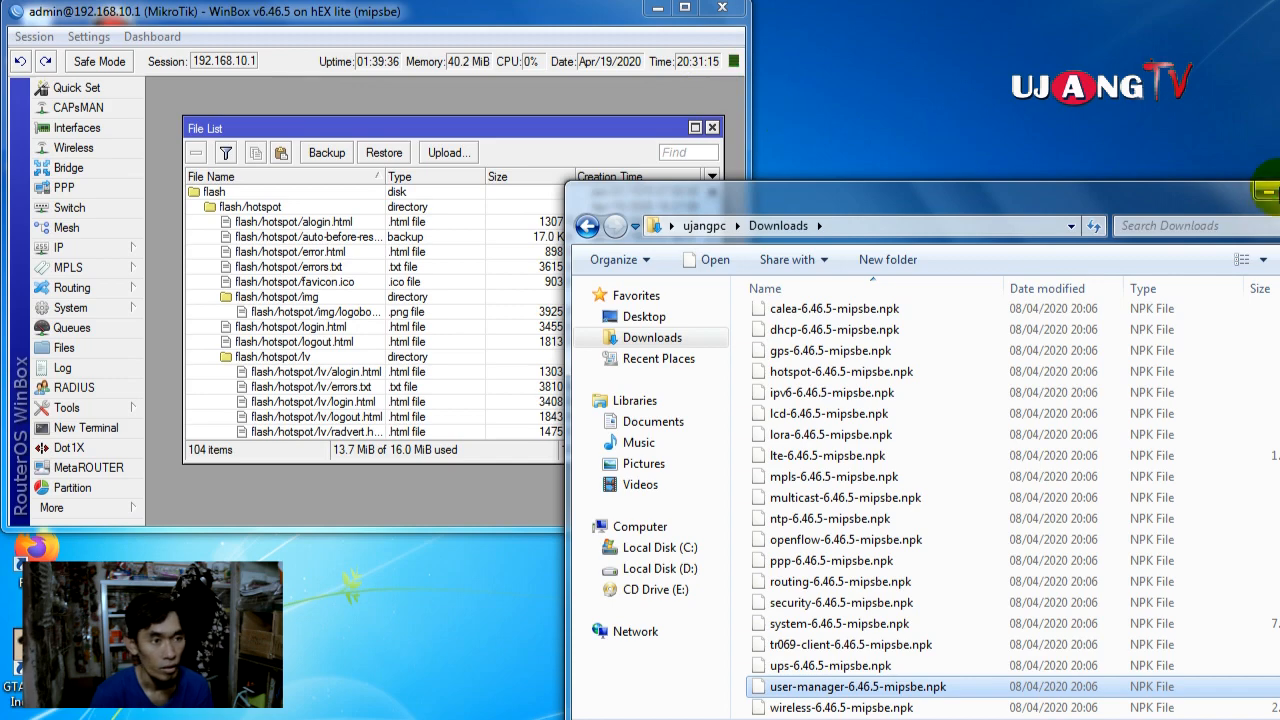
left_click(1266, 190)
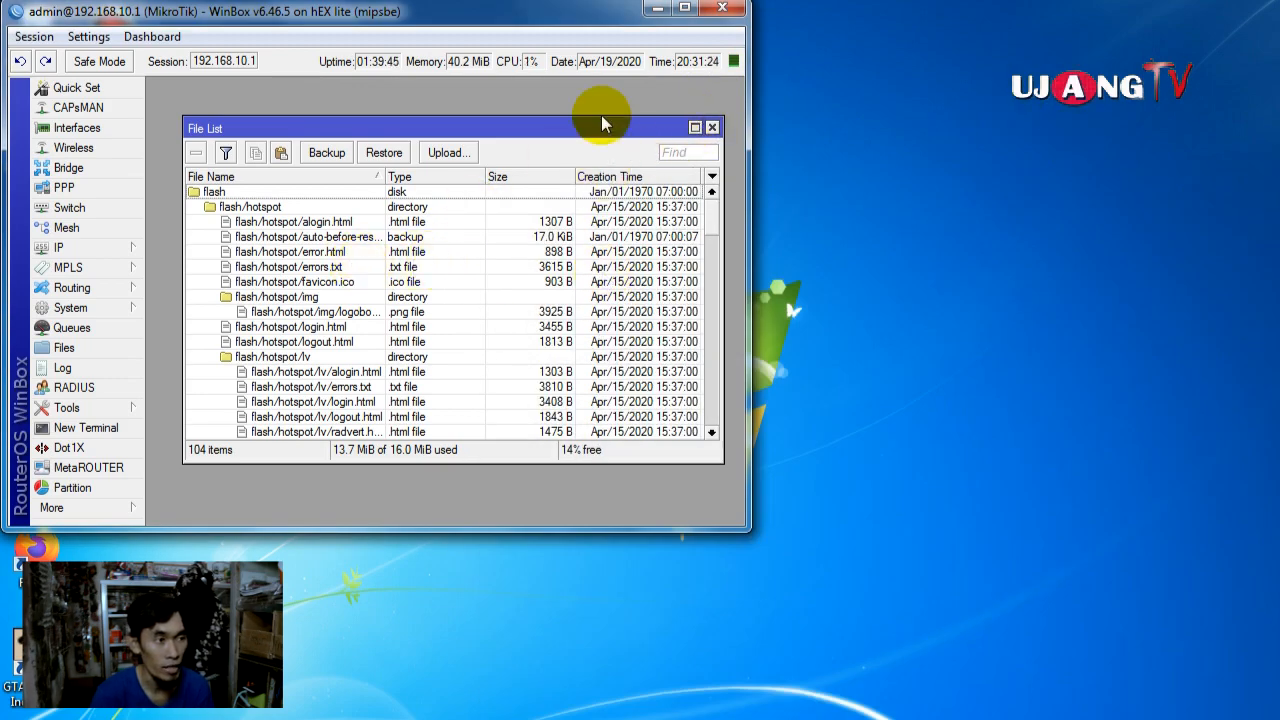
left_click(712, 127)
Step: Maximize WinBox, reboot the router from System, and reconnect to 192.168.10.1
double_click(700, 11)
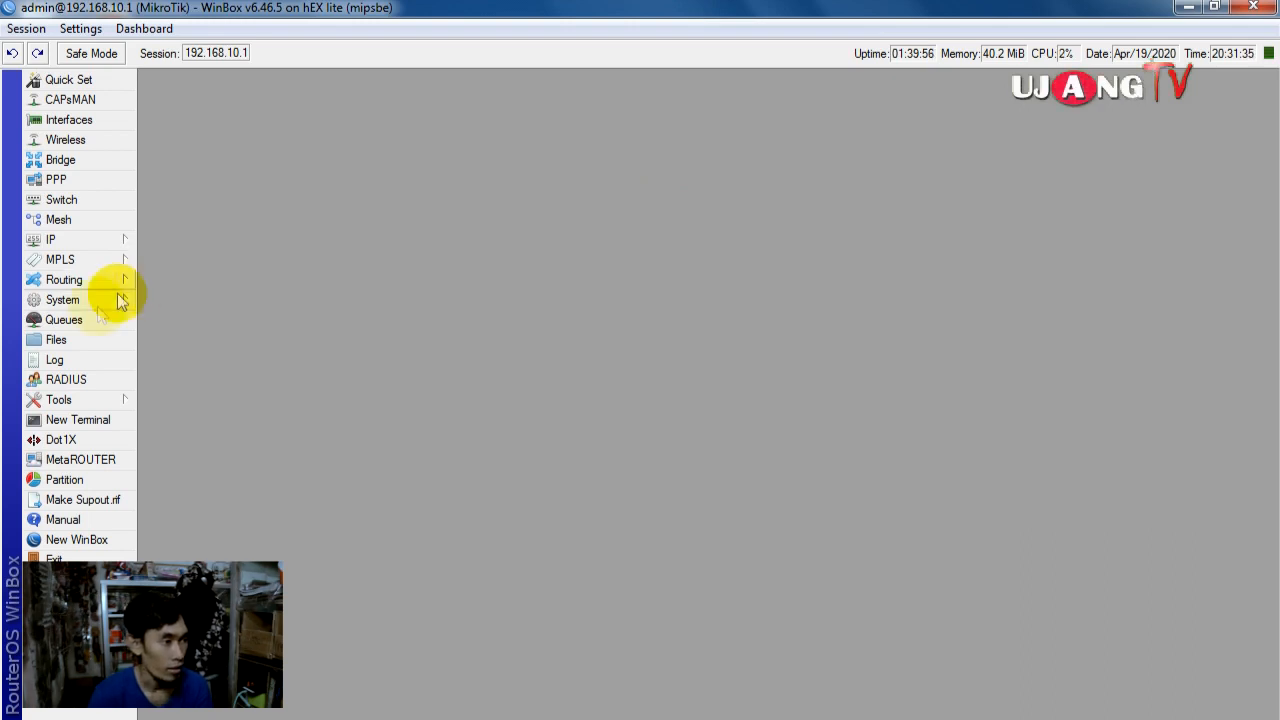
left_click(87, 298)
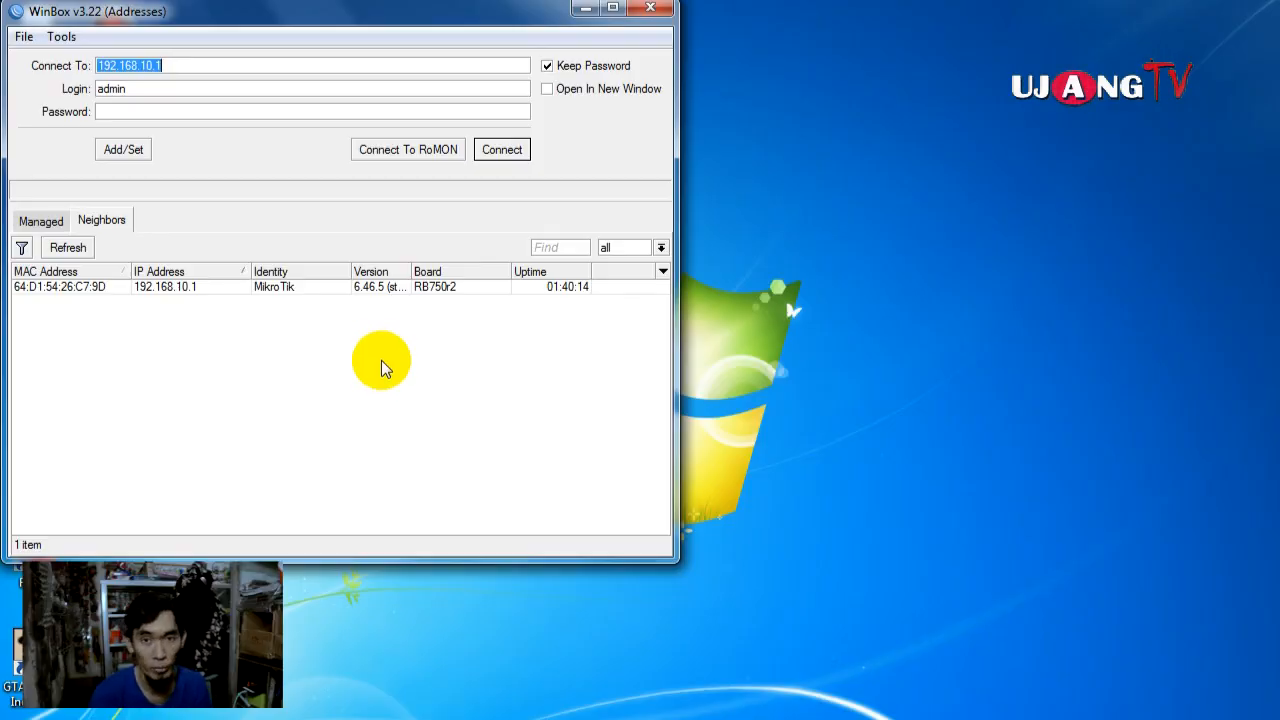
left_click(505, 150)
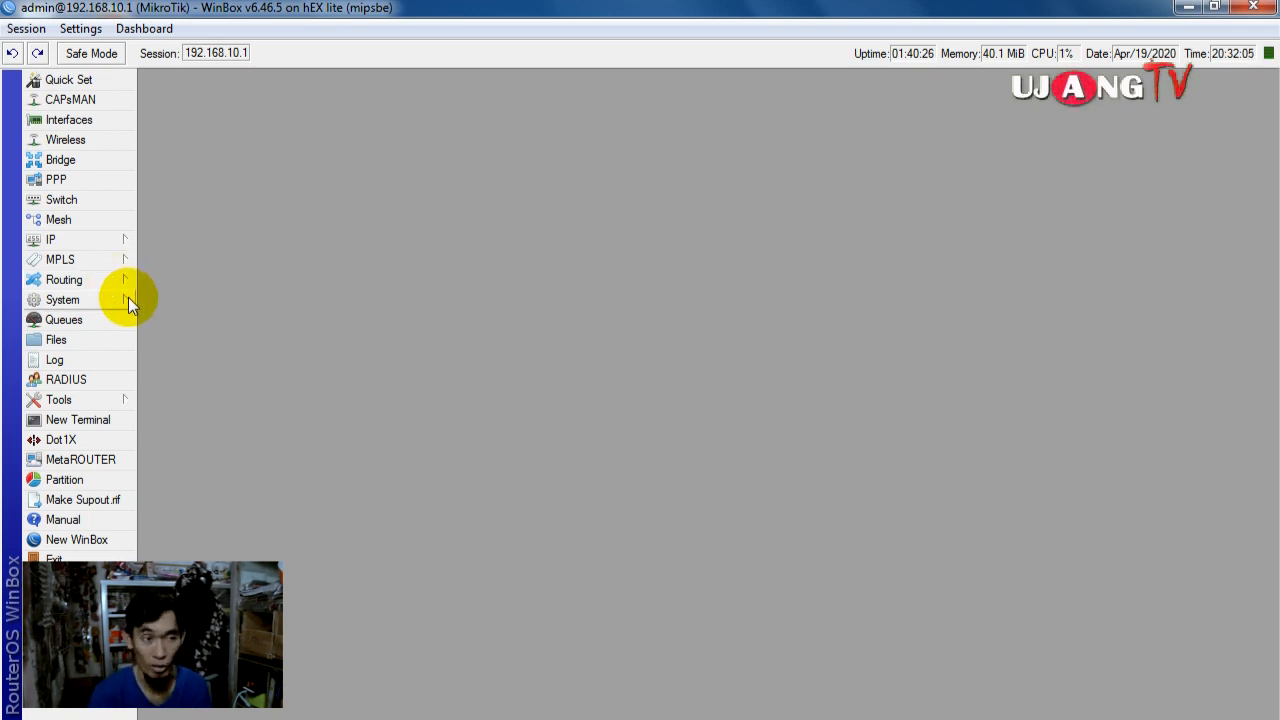
left_click(100, 300)
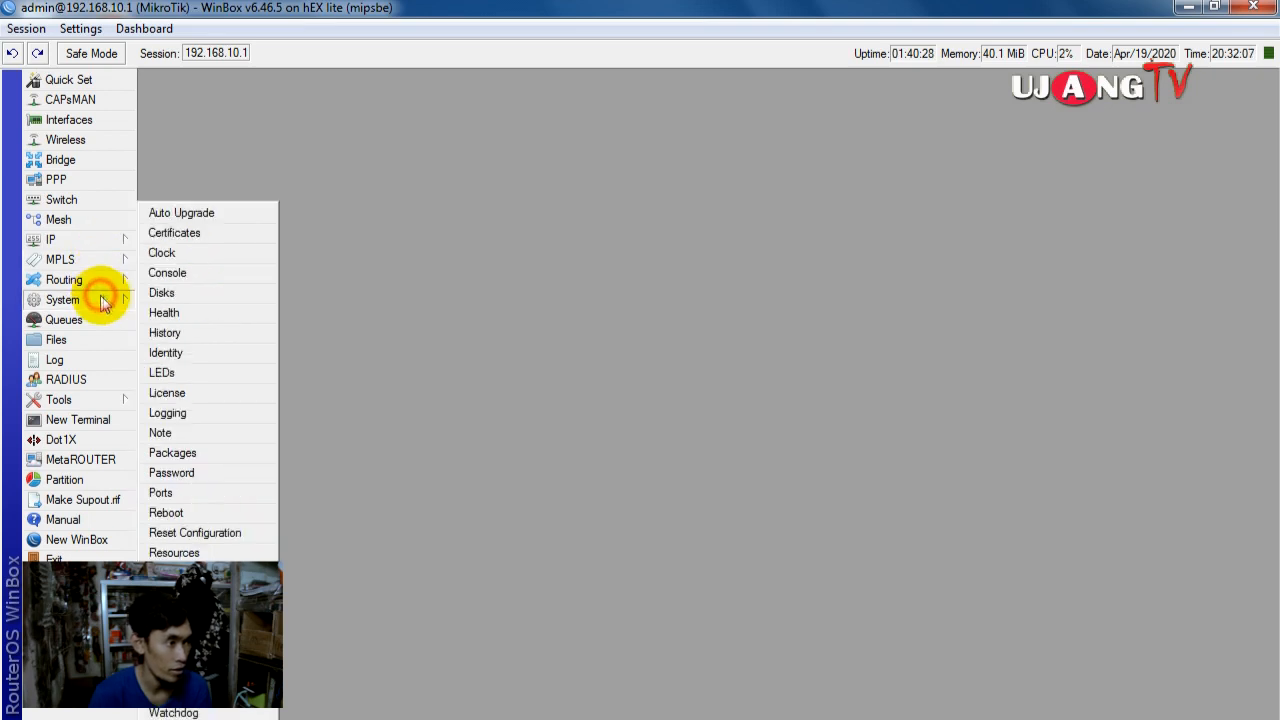
Step: Verify user-manager appears in System > Packages, then switch to a new Firefox tab
left_click(214, 451)
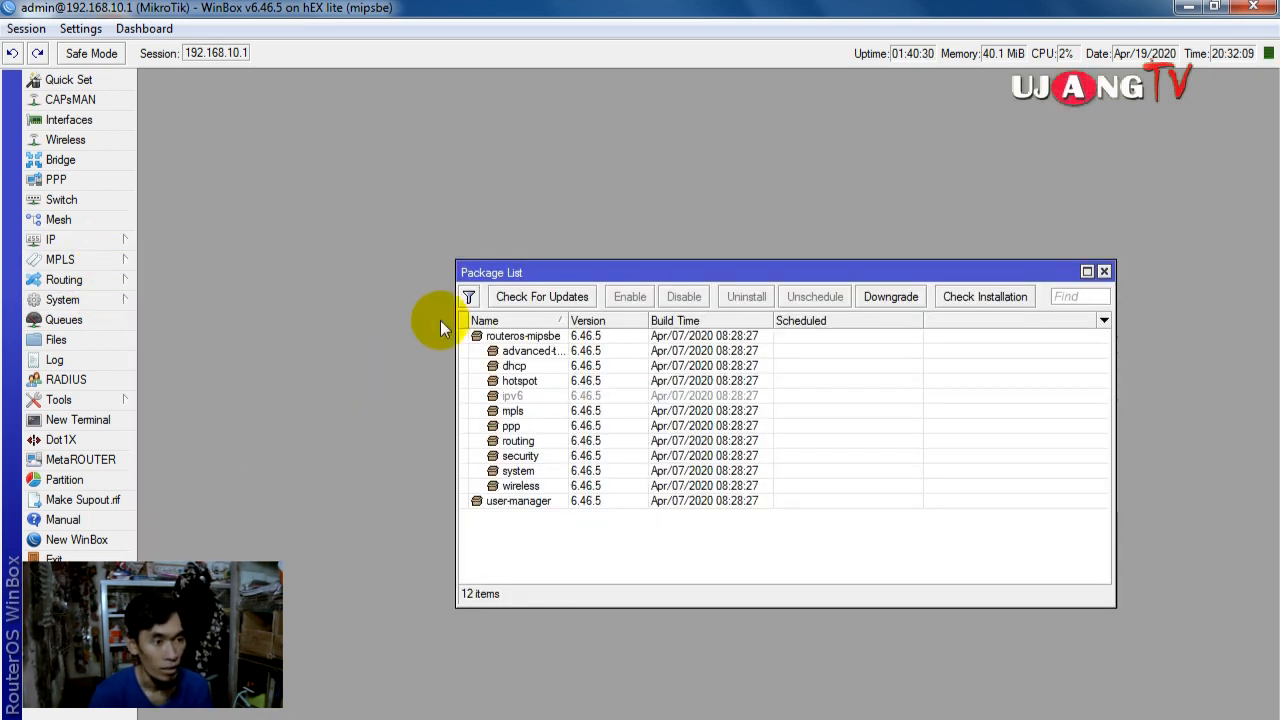
left_click(530, 501)
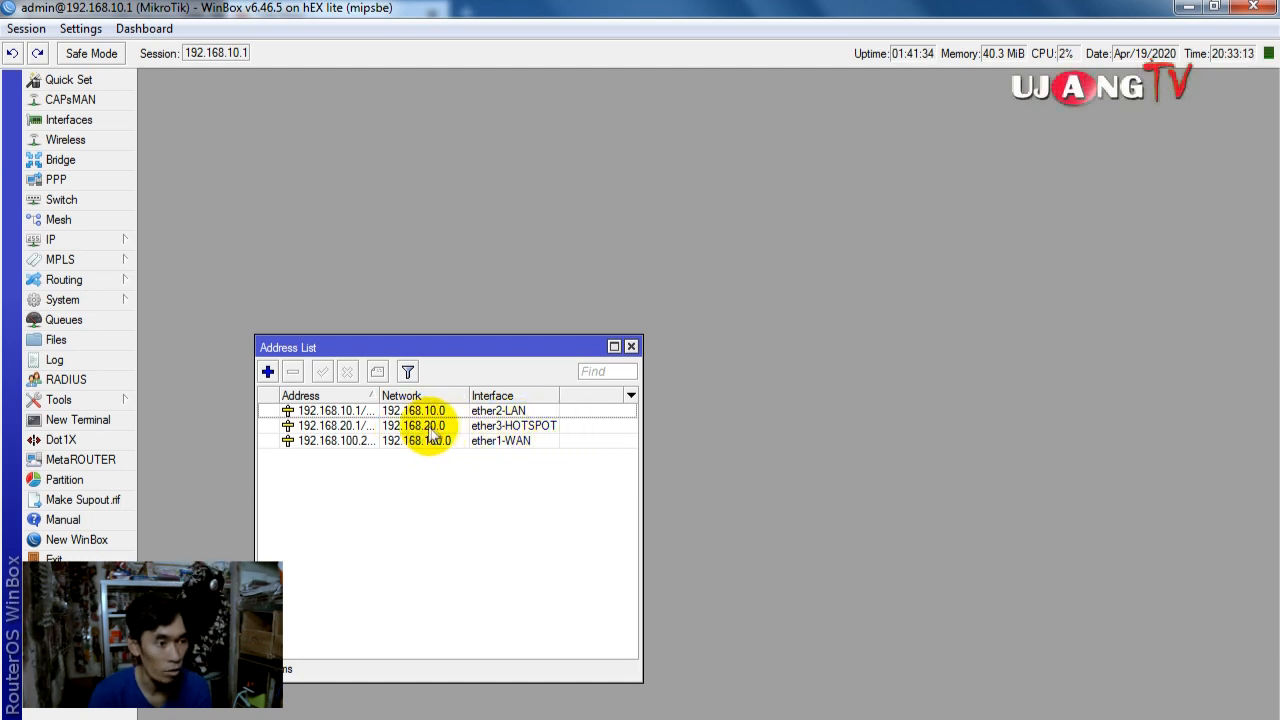
left_click(262, 716)
Step: Go to 192.168.20.1/userman and log in to User Manager as admin
left_click(449, 57)
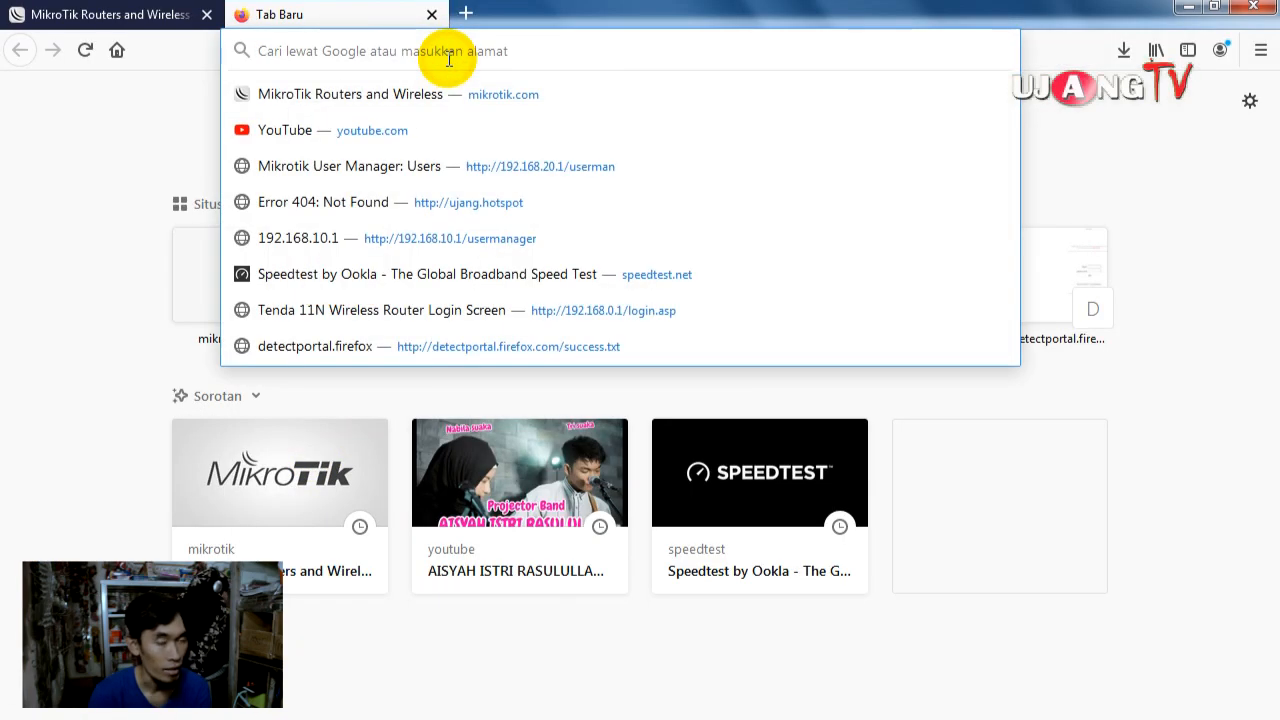
type("192.168")
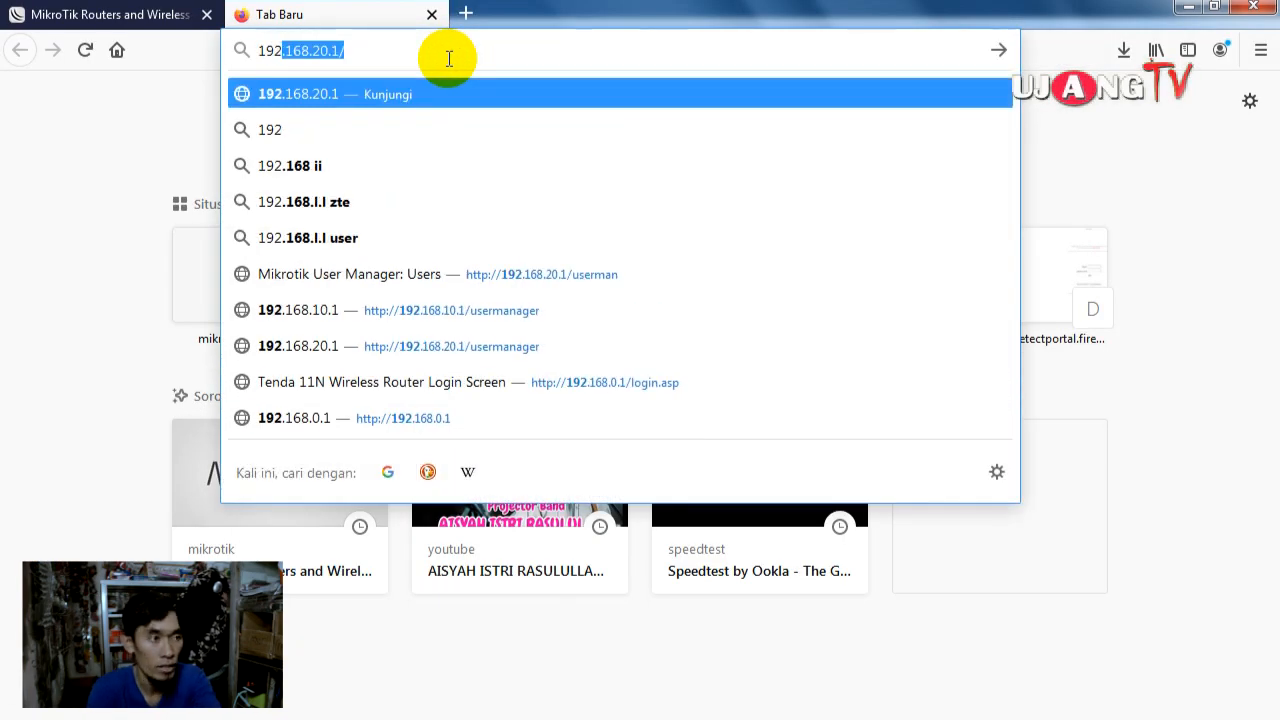
type(".20")
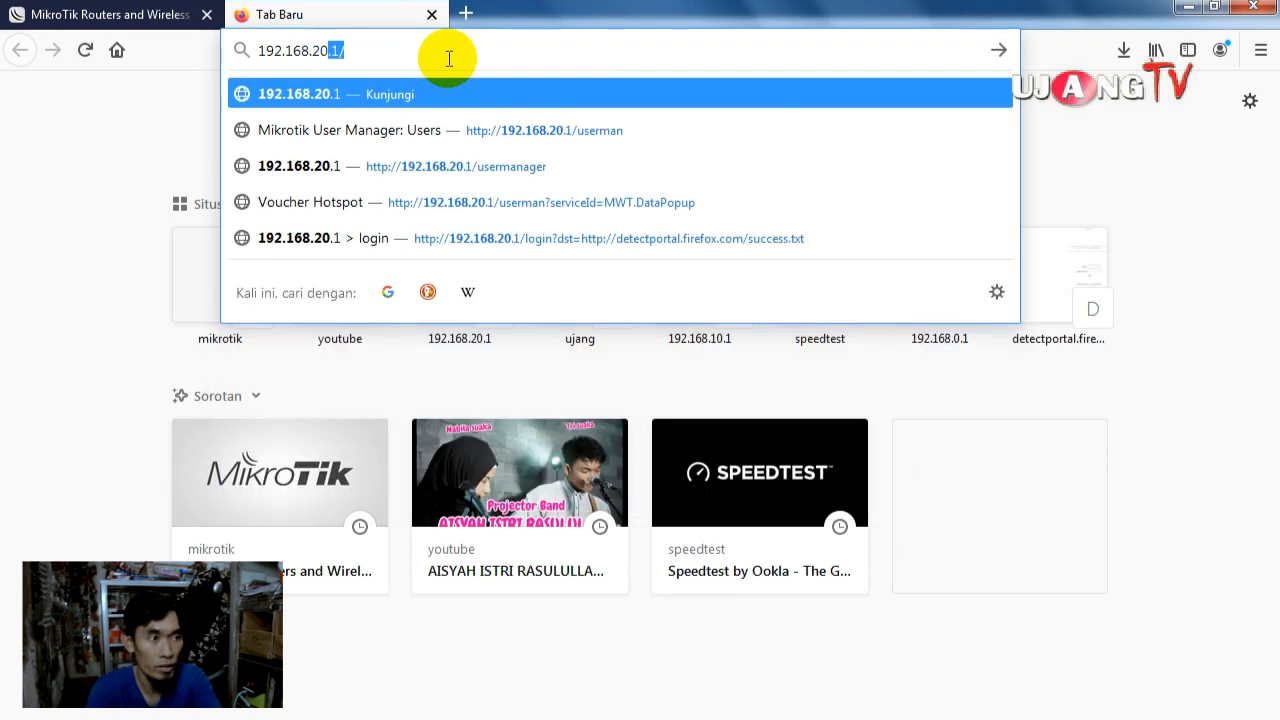
type(".1/")
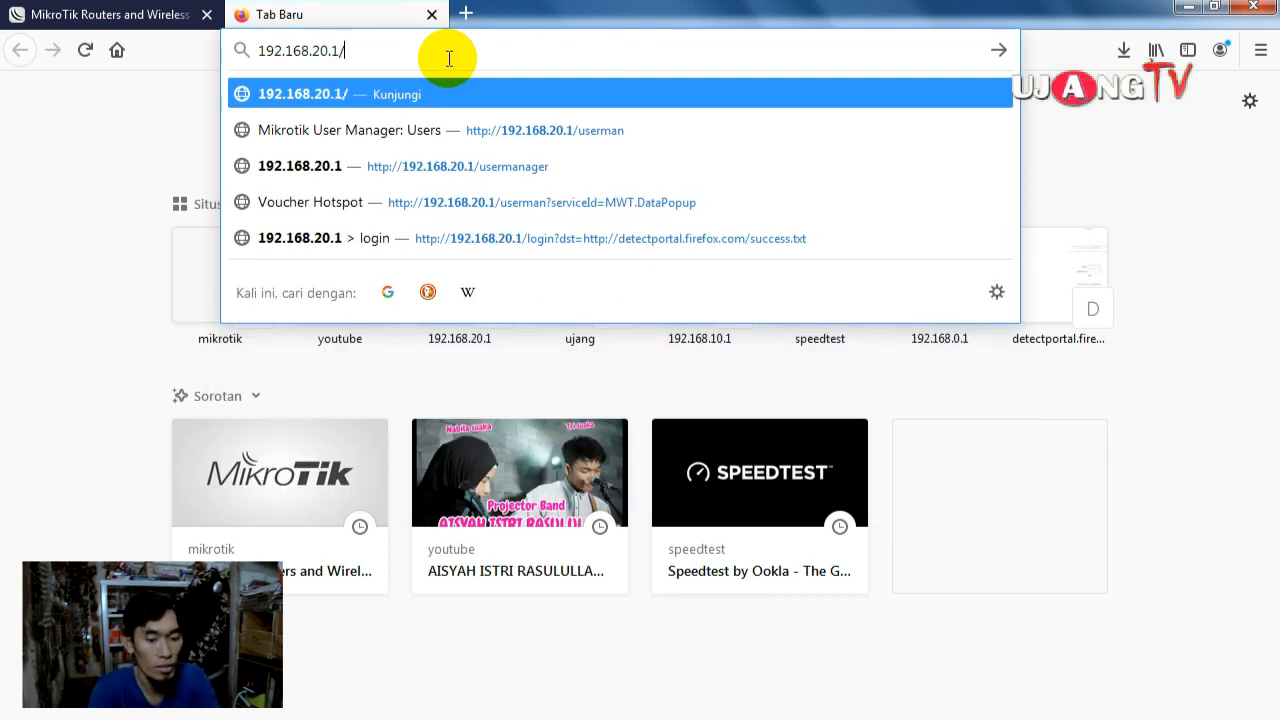
type("userman")
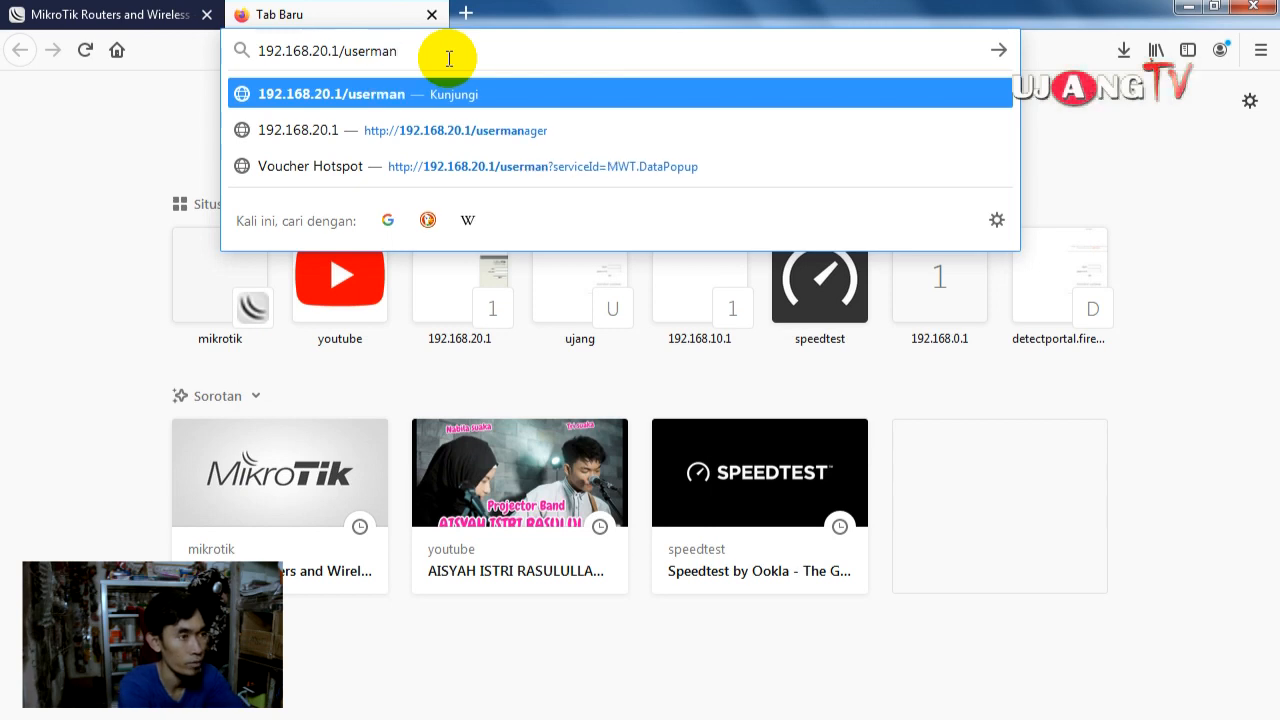
key("Return")
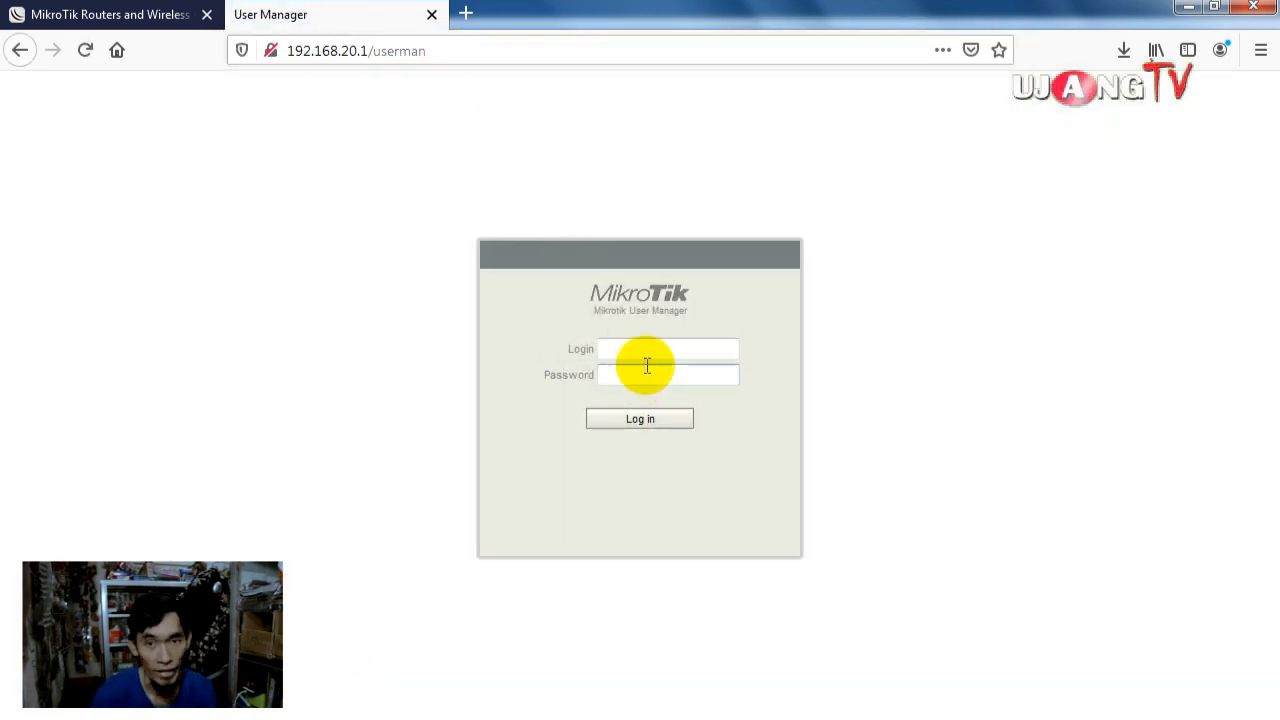
left_click(643, 348)
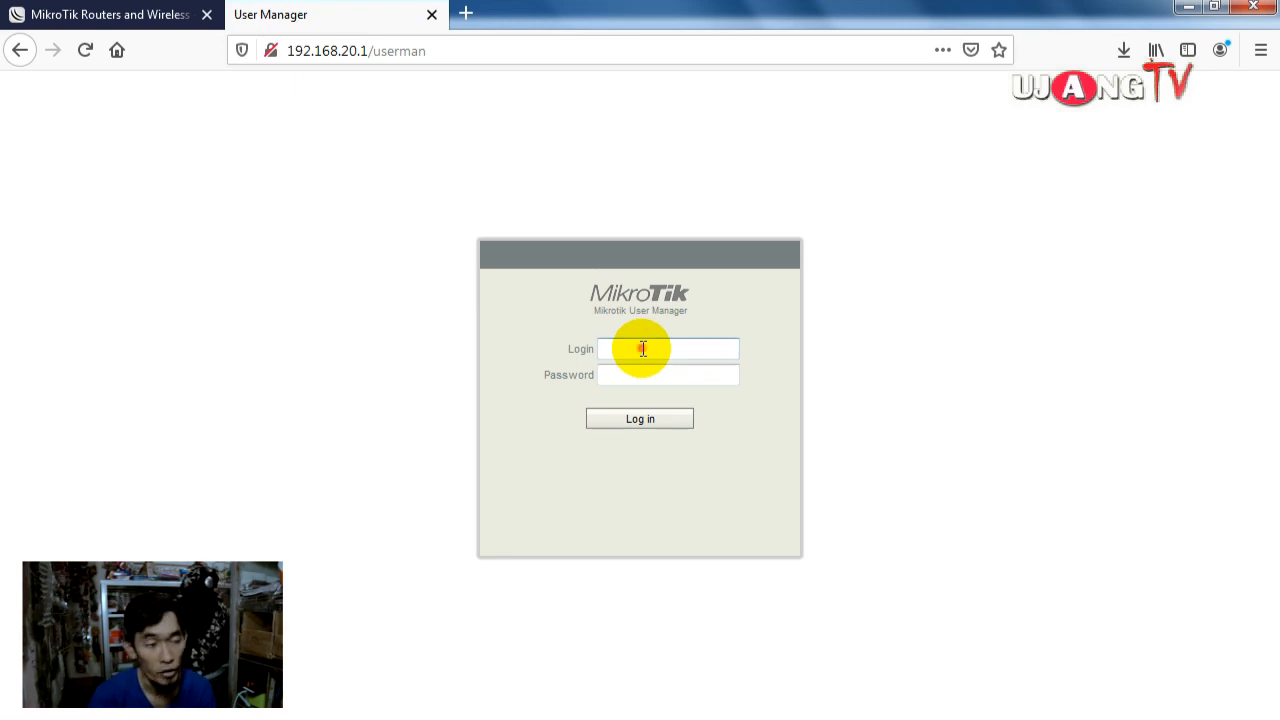
type("adm")
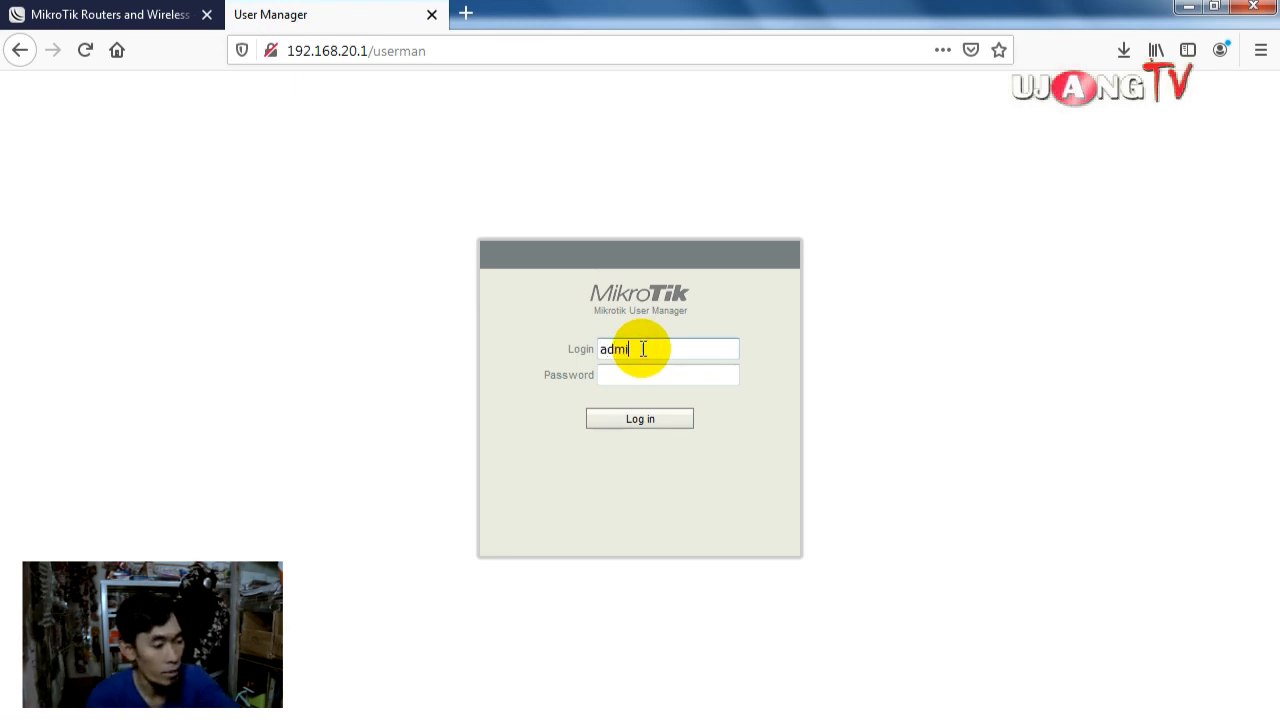
type("in")
left_click(636, 372)
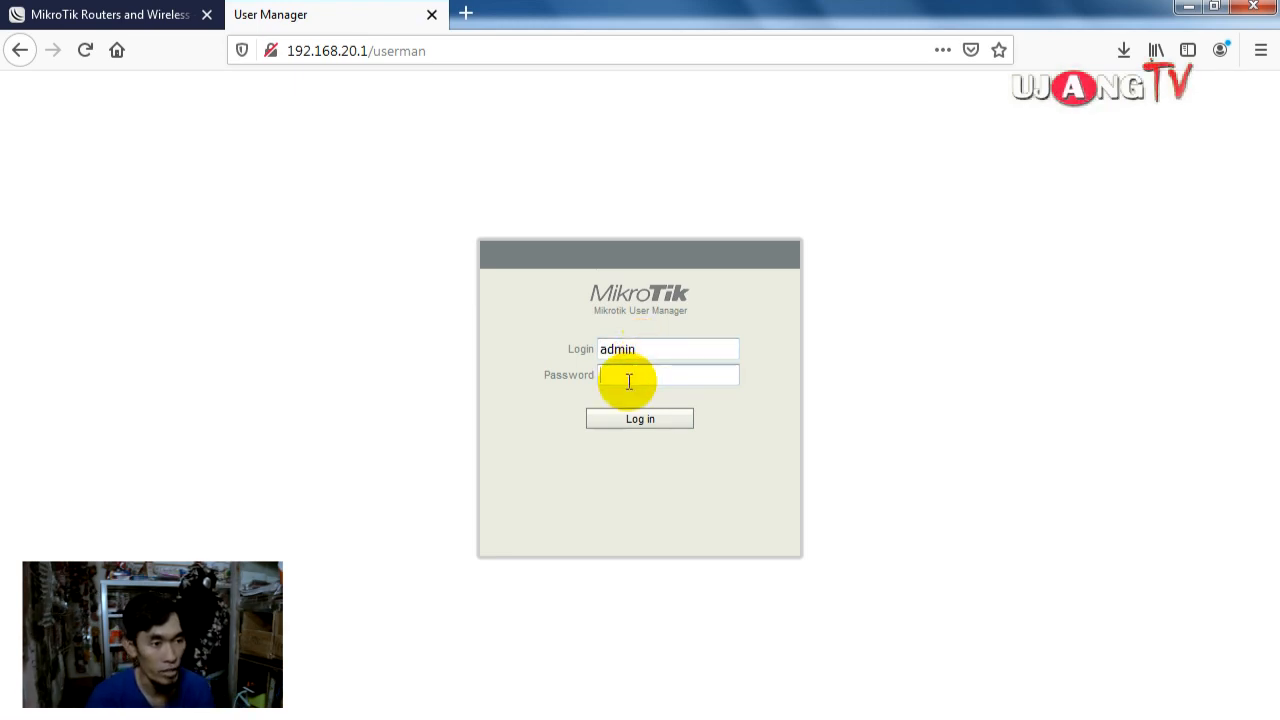
left_click(640, 421)
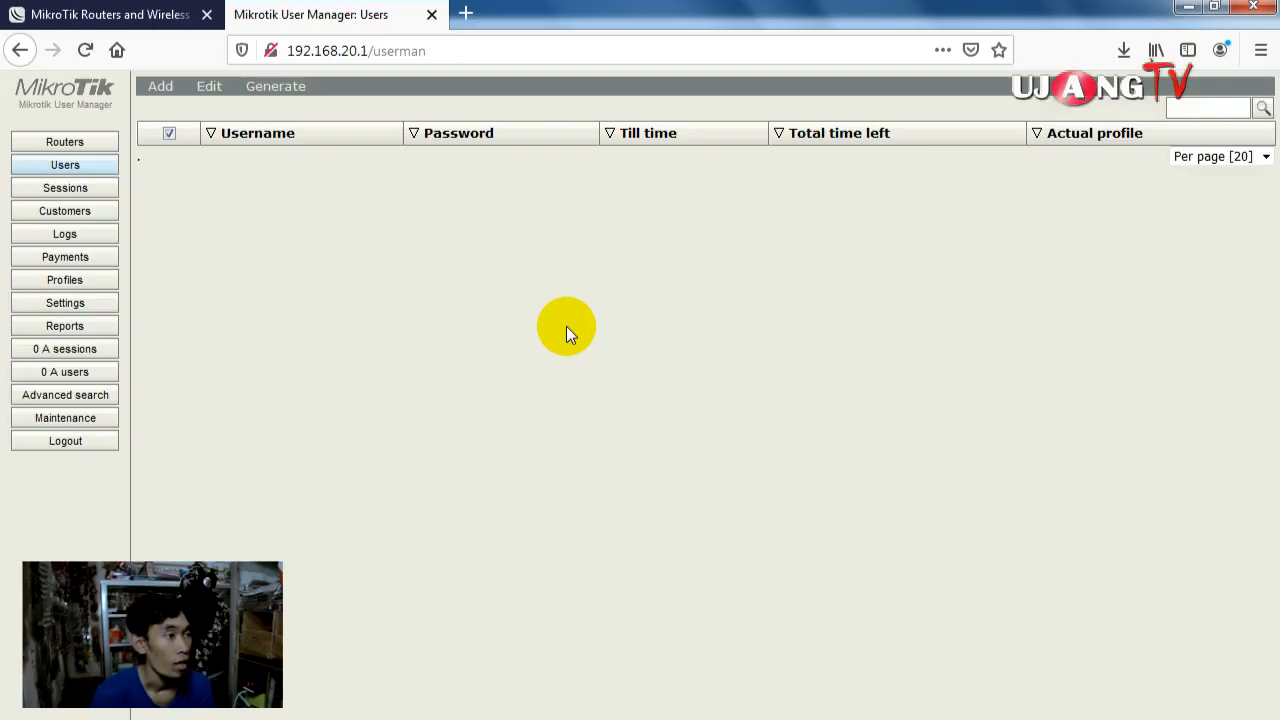
Step: Add a new User Manager router named RB750R2 with IP address 127.0.0.1
left_click(88, 140)
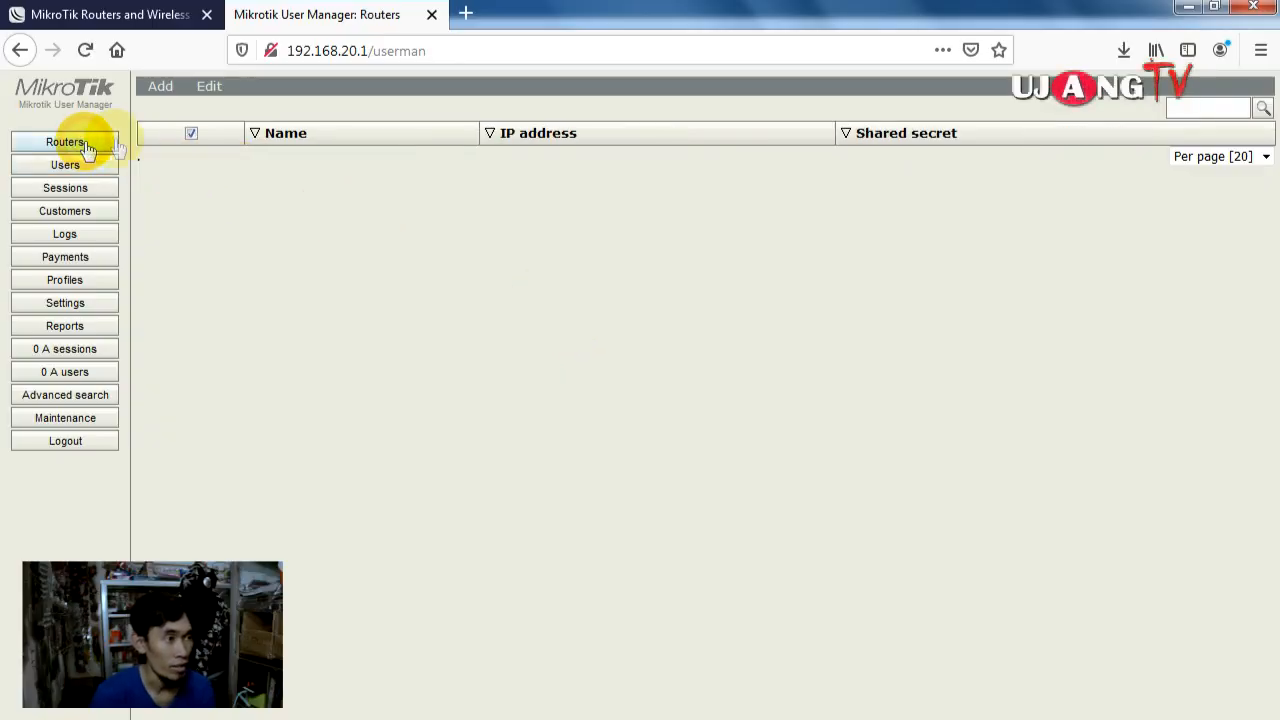
left_click(160, 88)
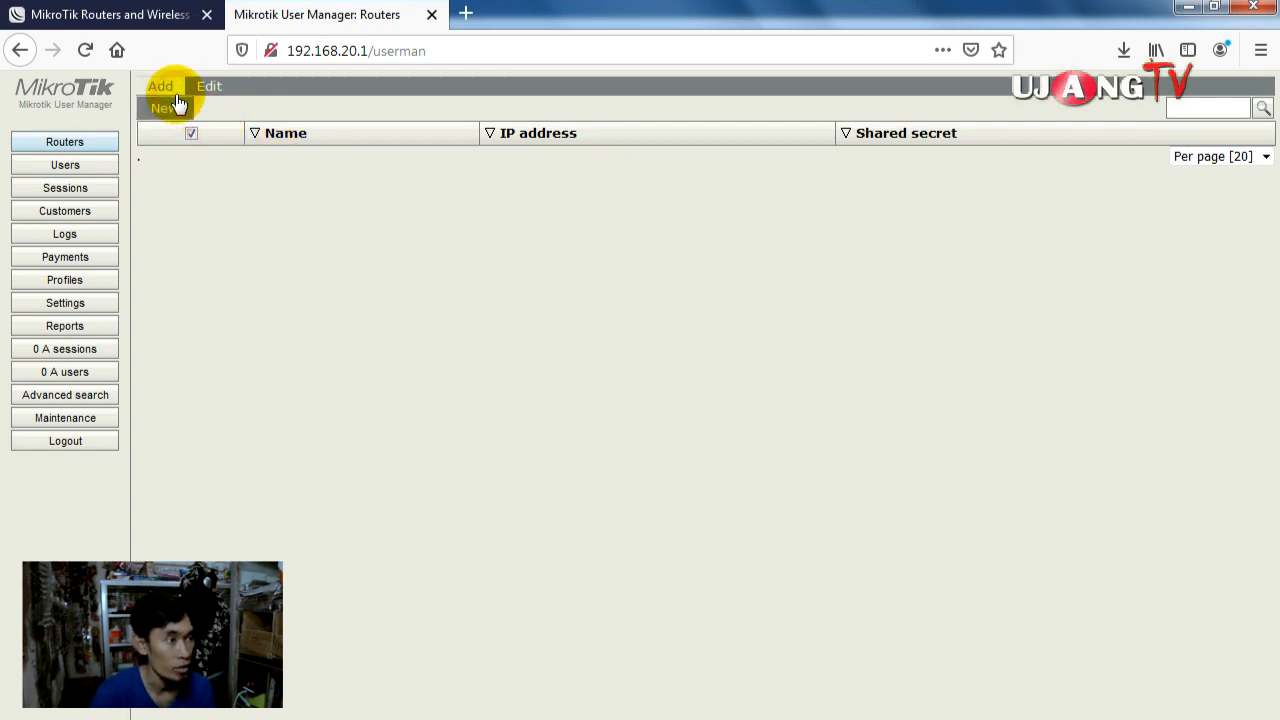
left_click(166, 108)
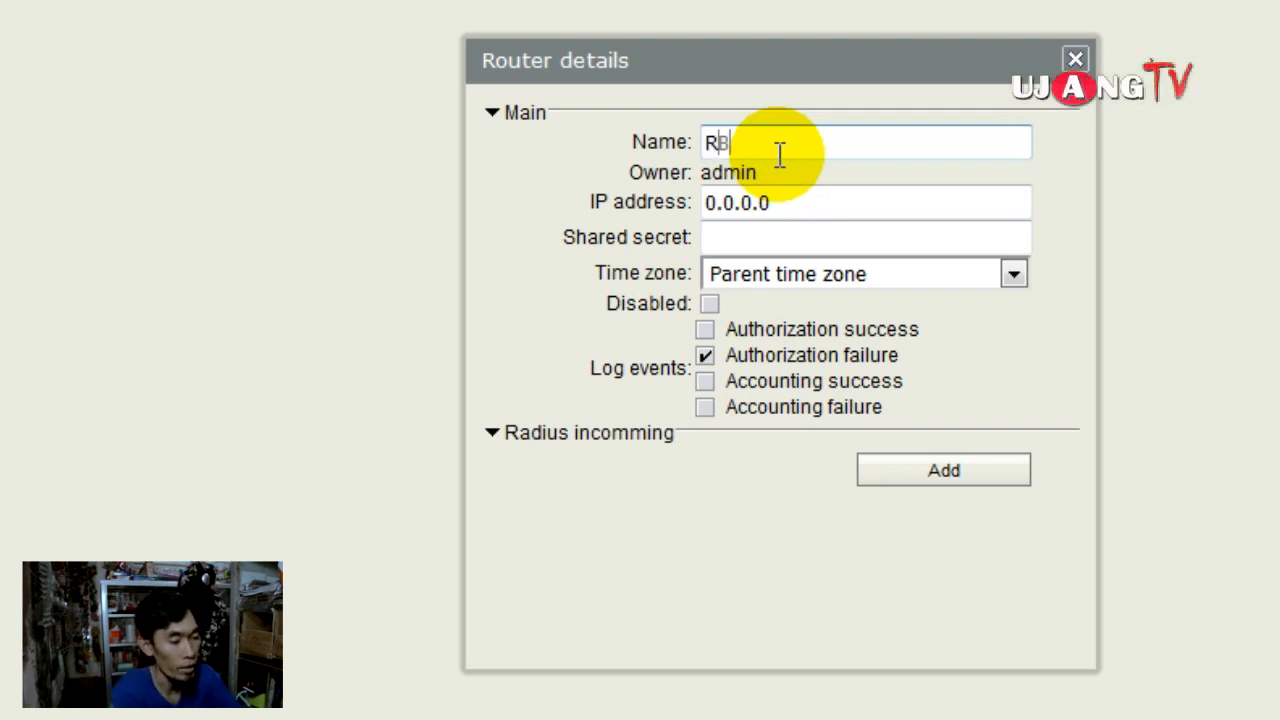
type("RB750R2")
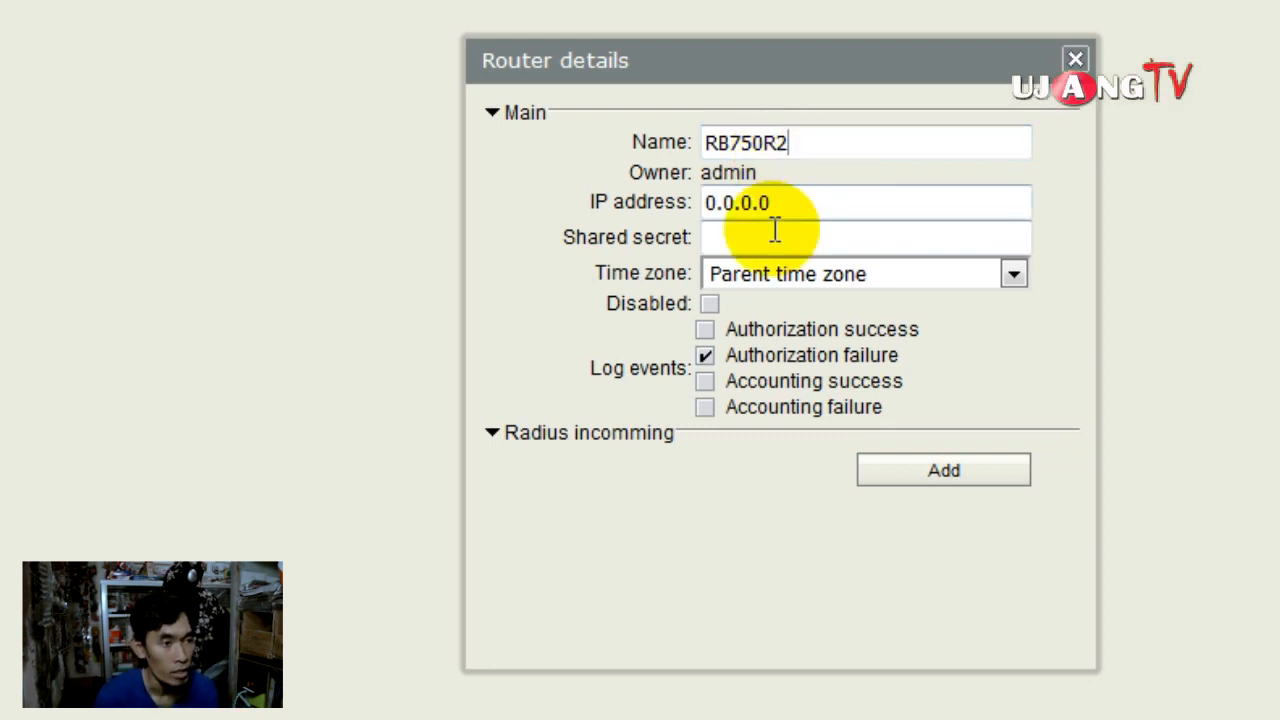
key("Tab")
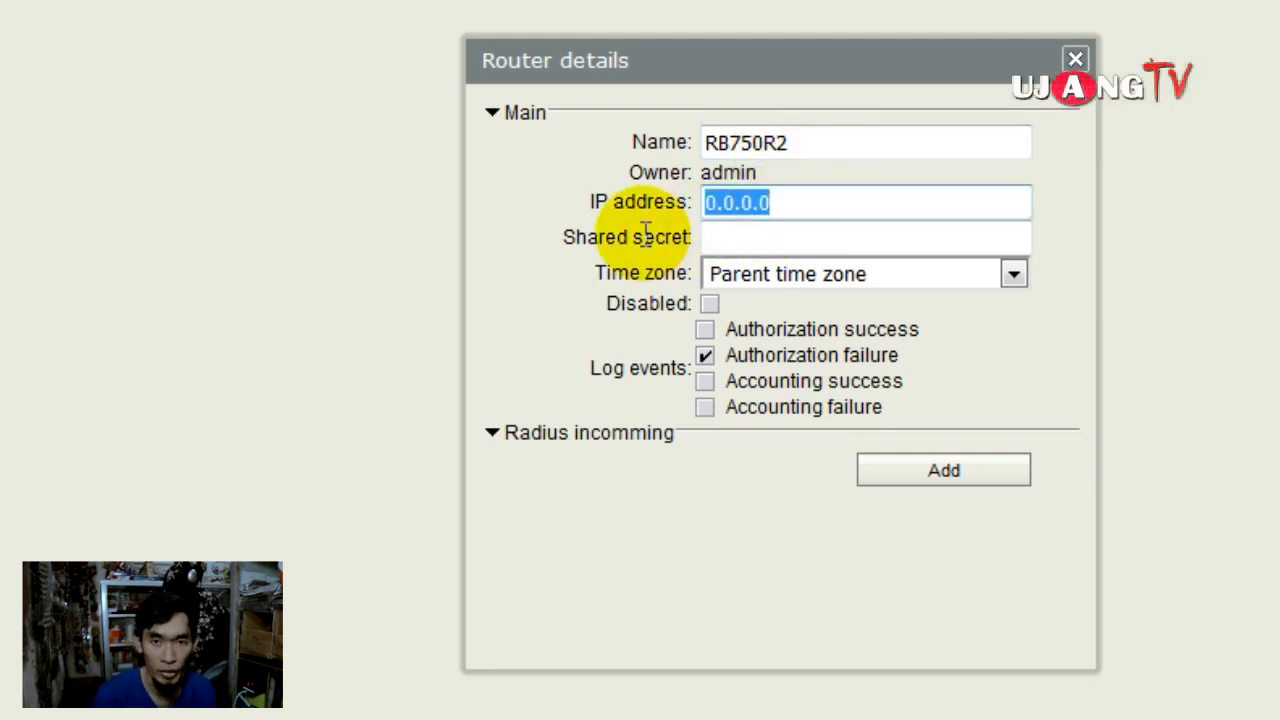
type("172.0")
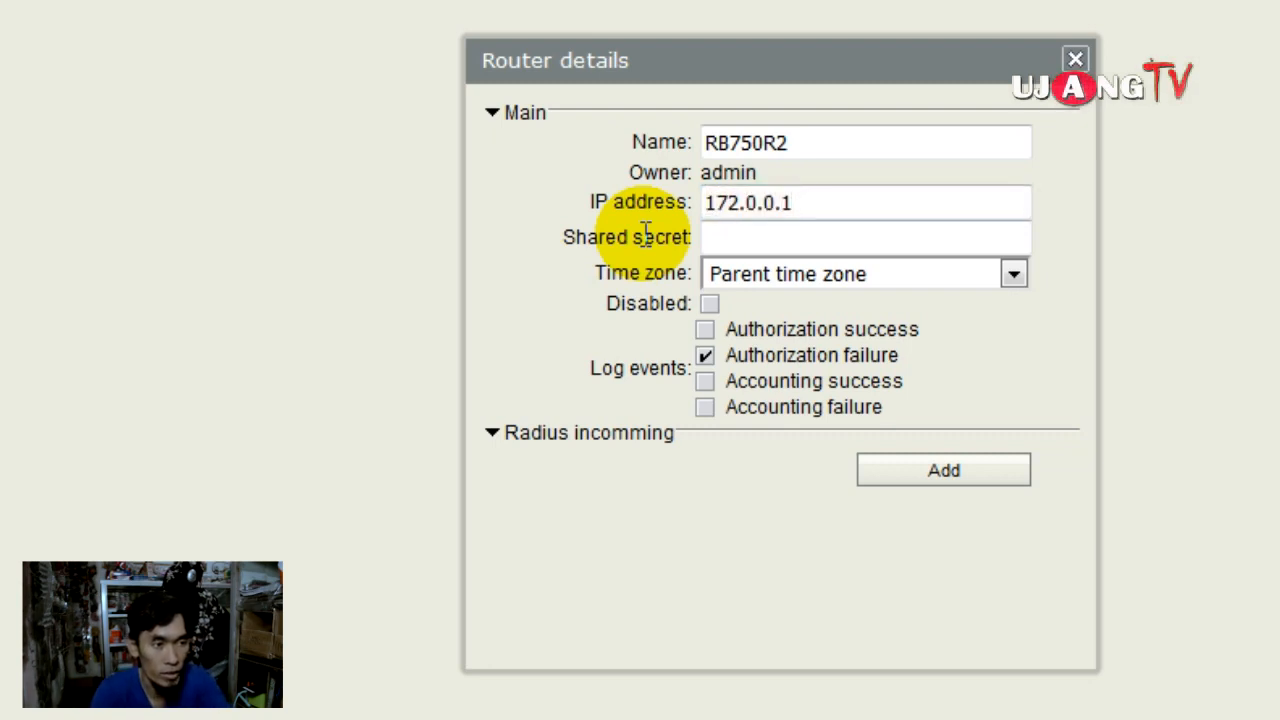
left_click_drag(738, 205, 727, 208)
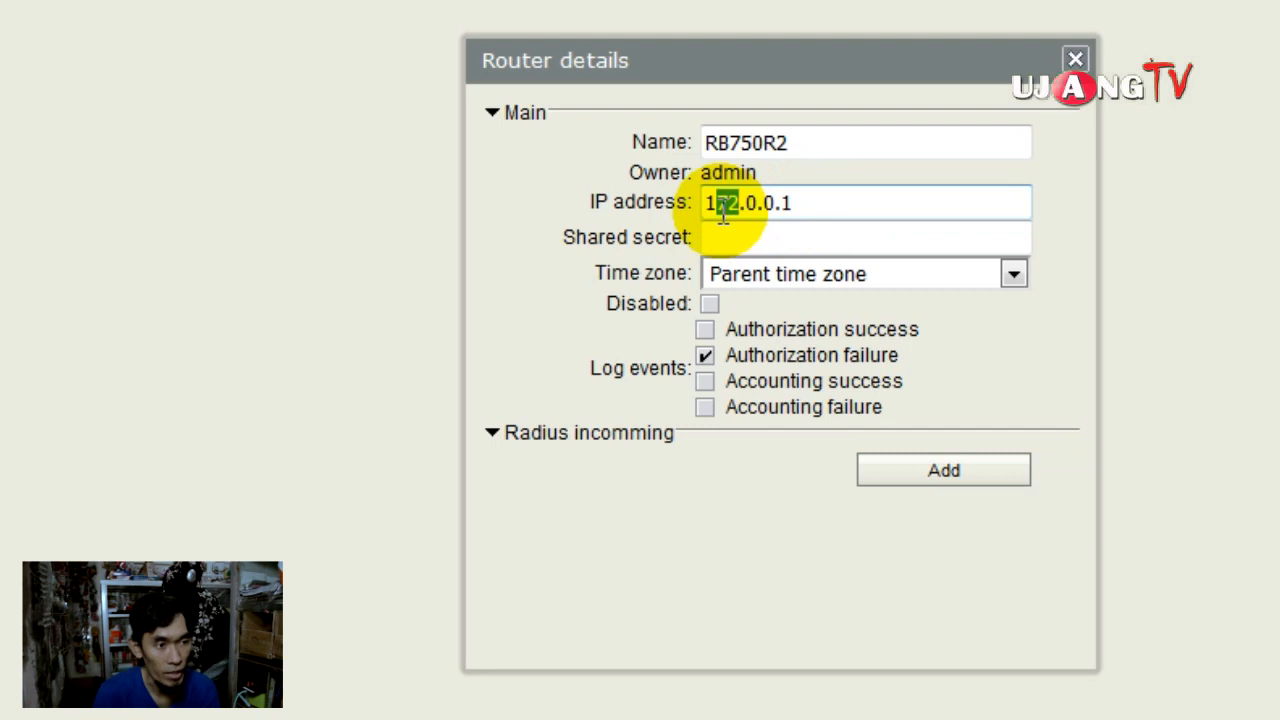
type("27")
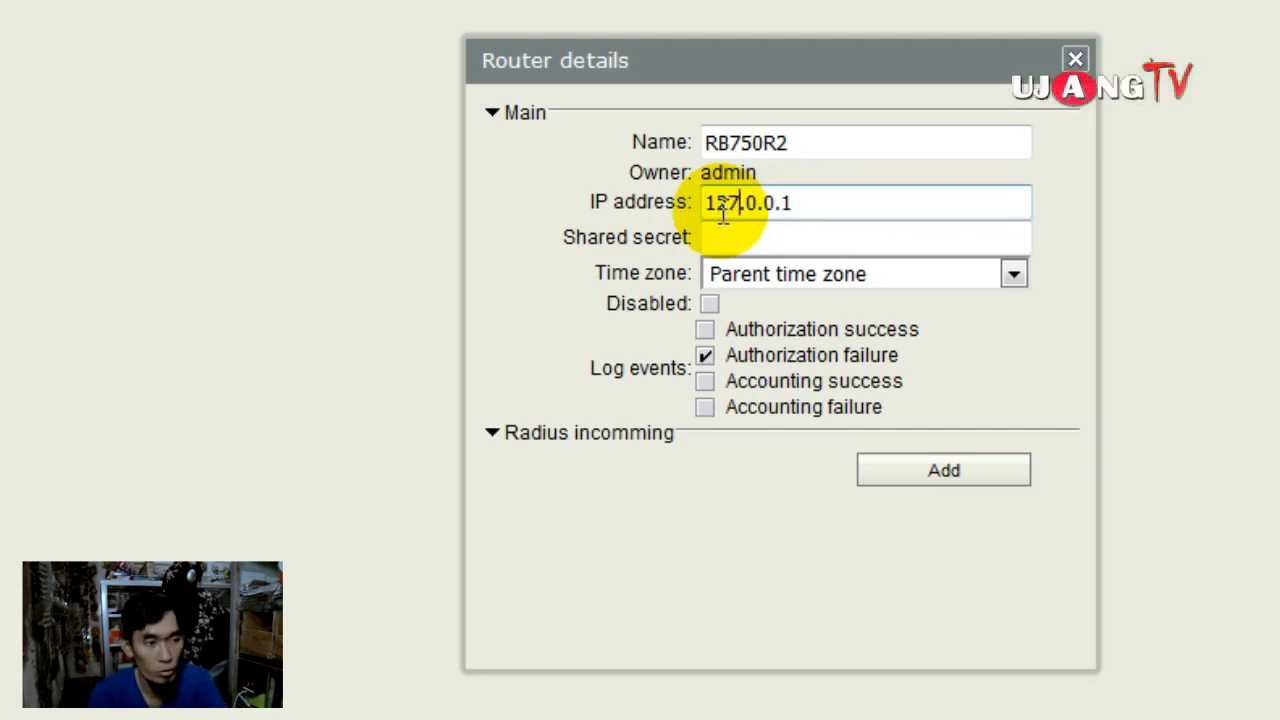
Step: Enter the router's shared secret and set its time zone to +07:00
left_click(790, 240)
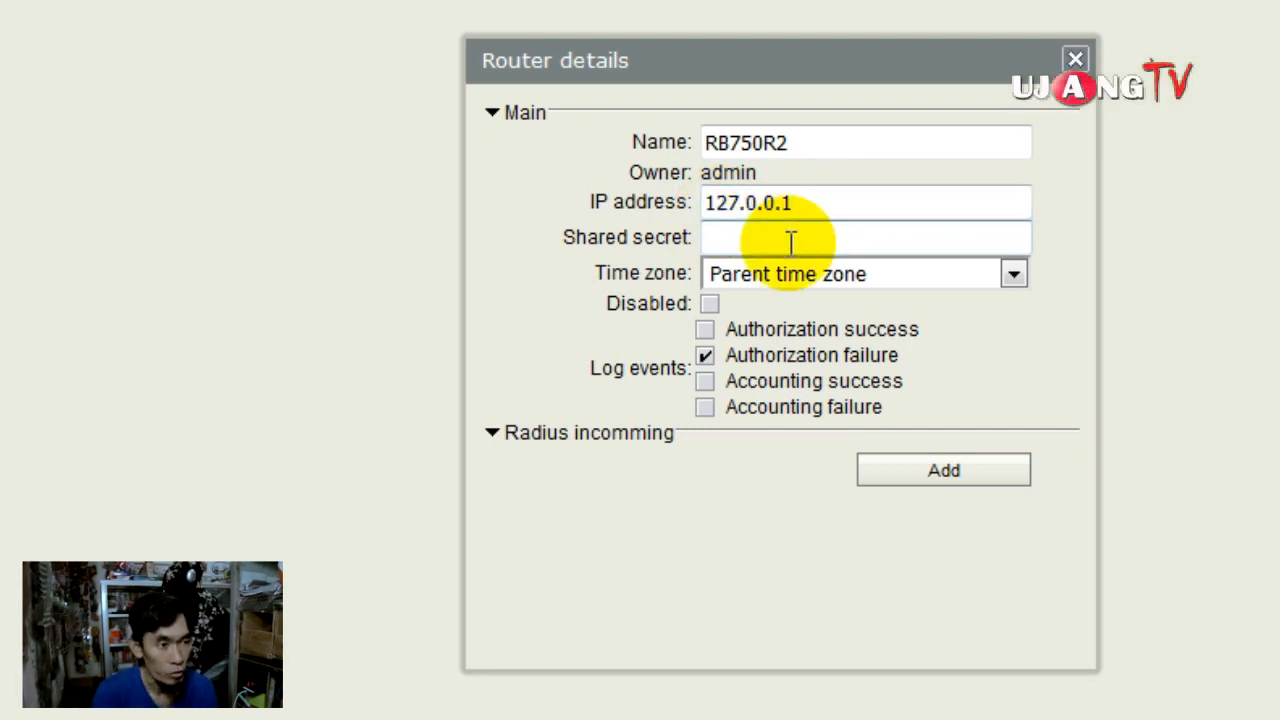
type("164")
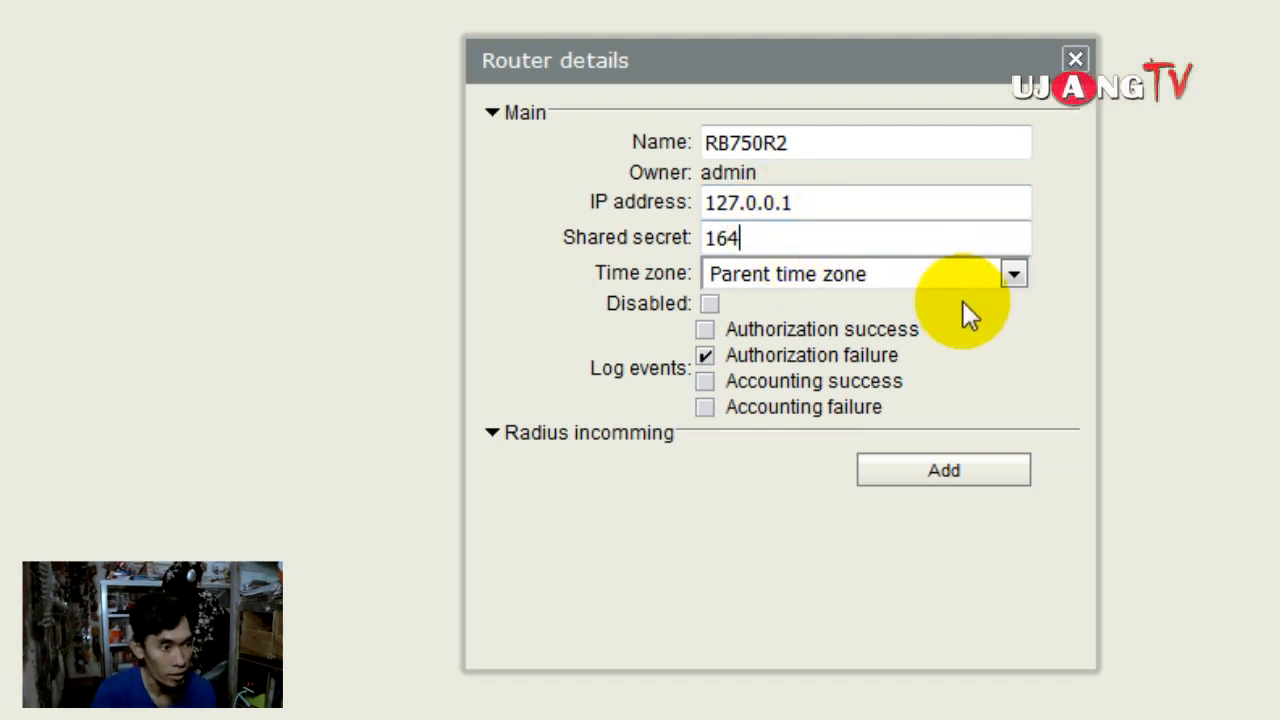
left_click(1015, 275)
scroll(965, 420, "down", 8)
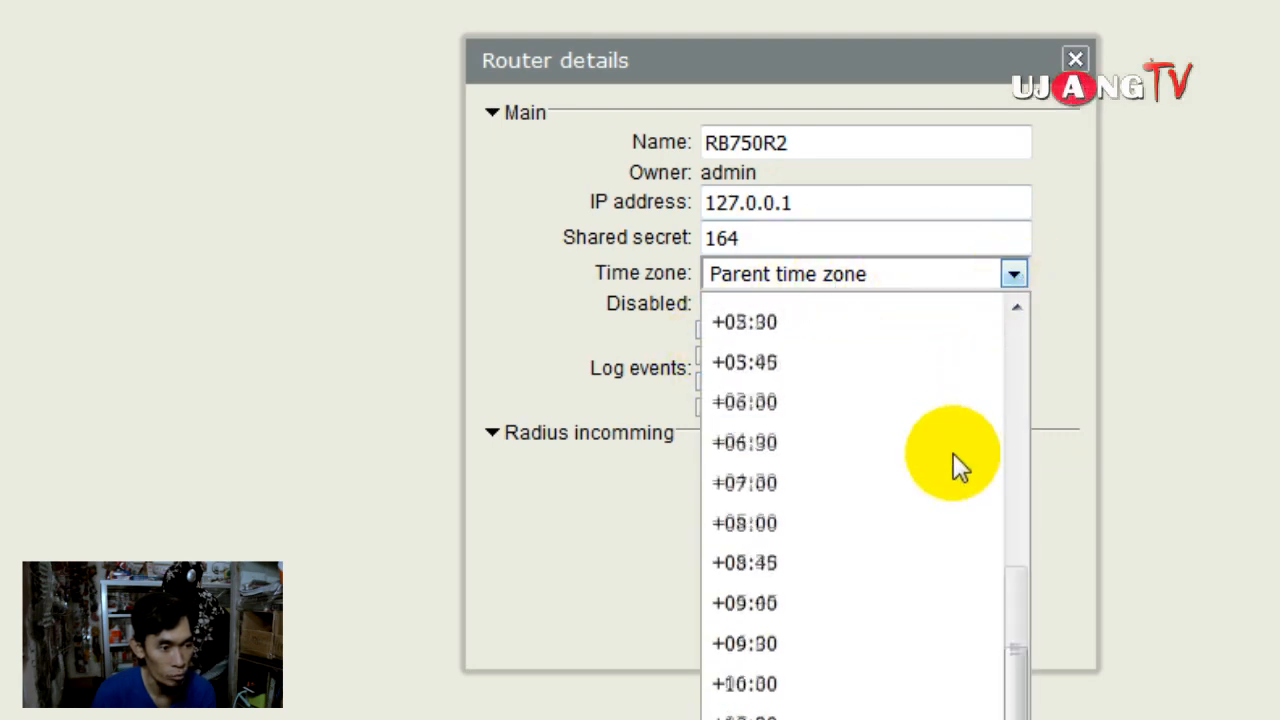
left_click(838, 495)
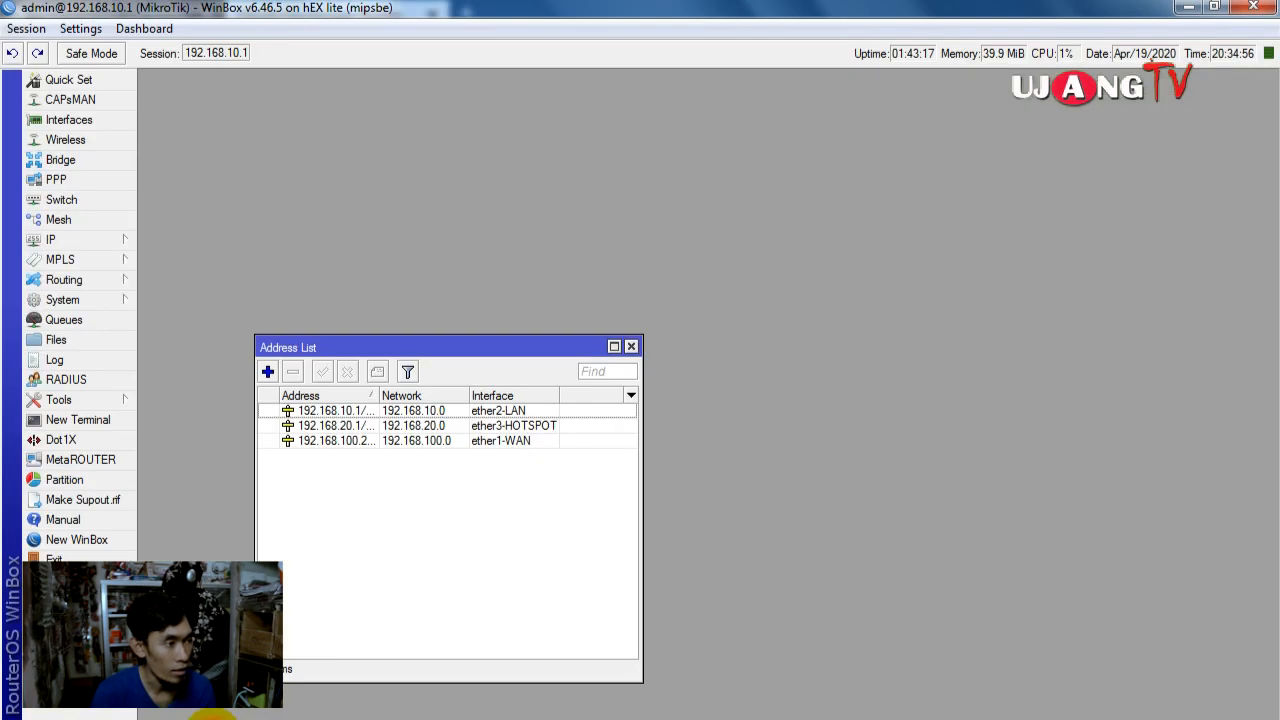
Step: Create a new hotspot RADIUS server in WinBox with address 127.0.0.1
left_click(631, 347)
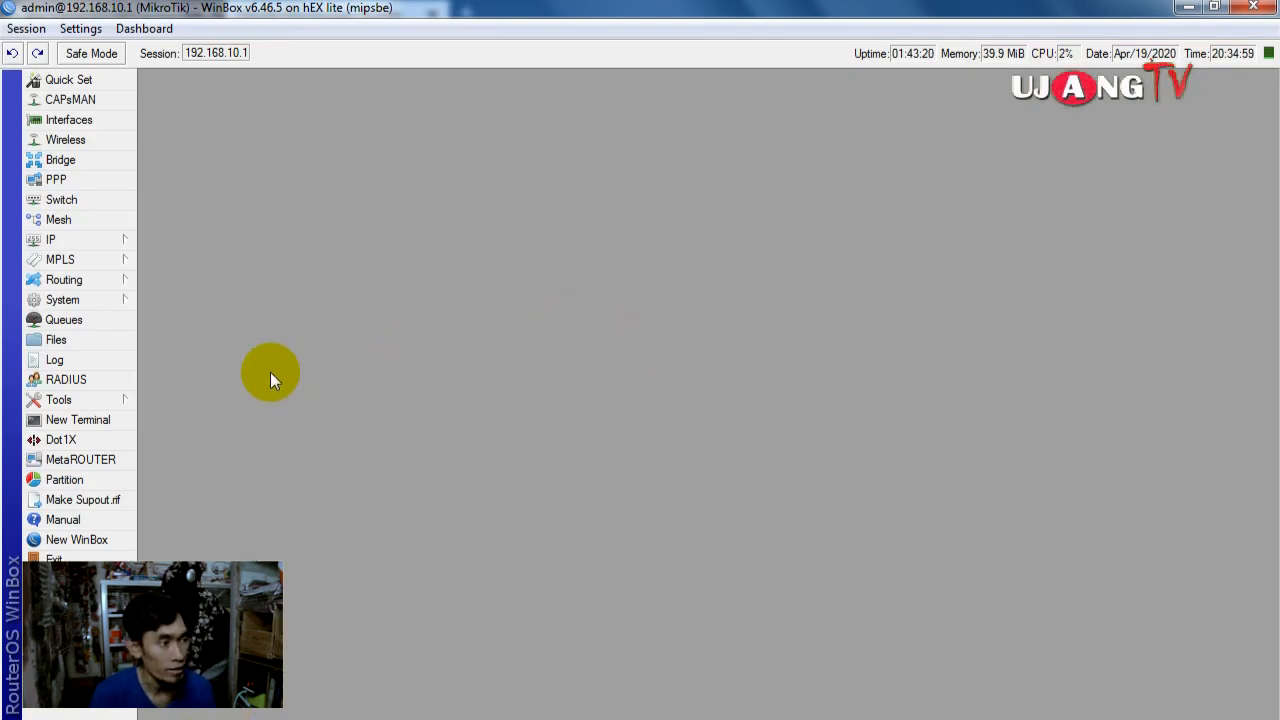
left_click(94, 382)
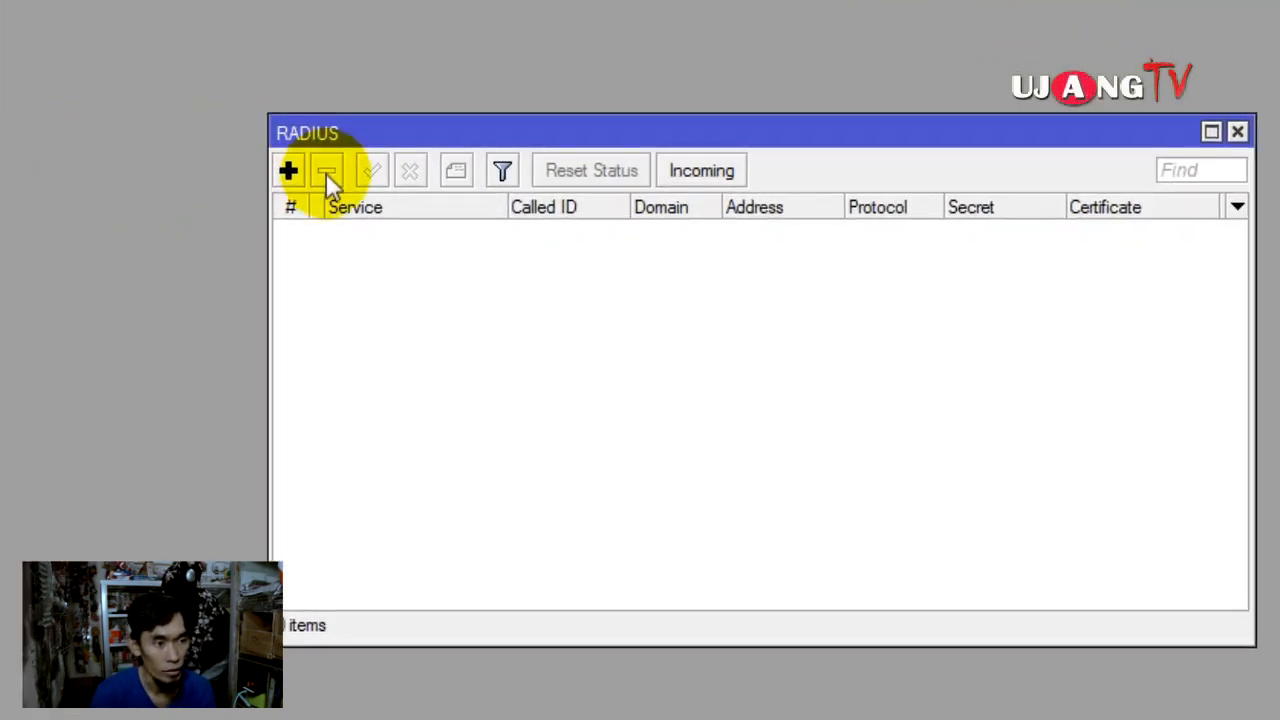
left_click(290, 172)
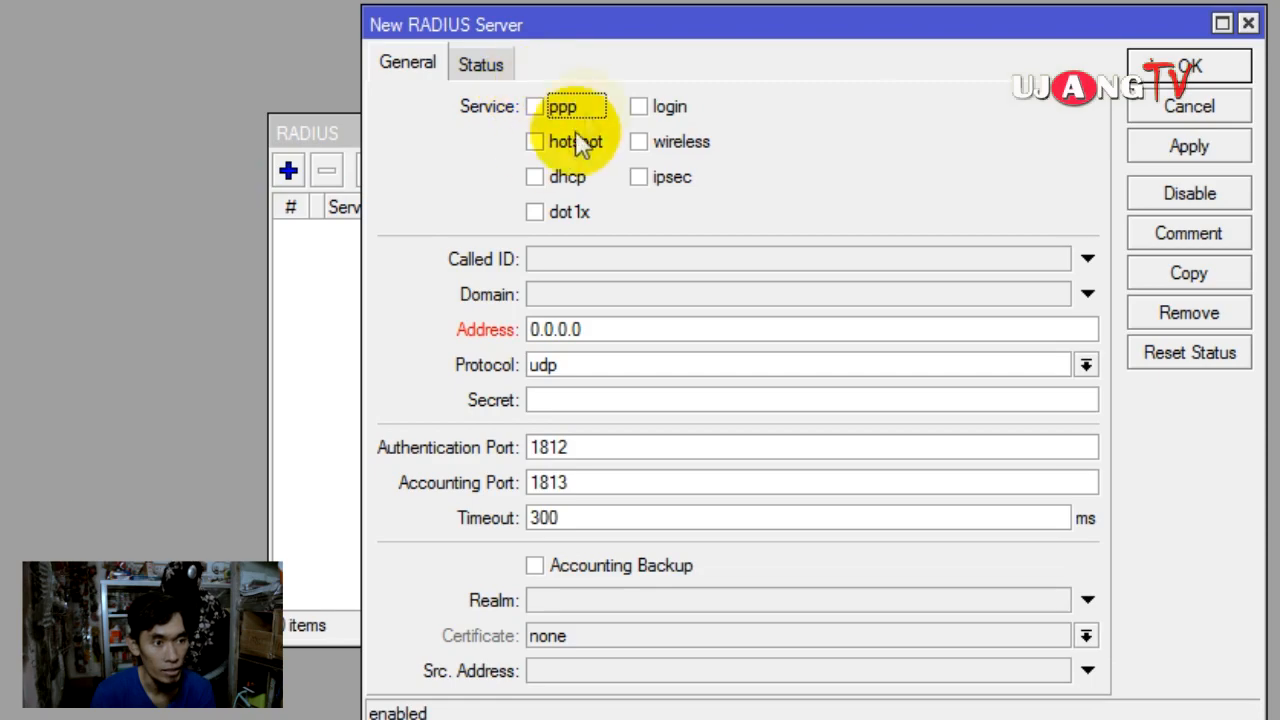
left_click(536, 142)
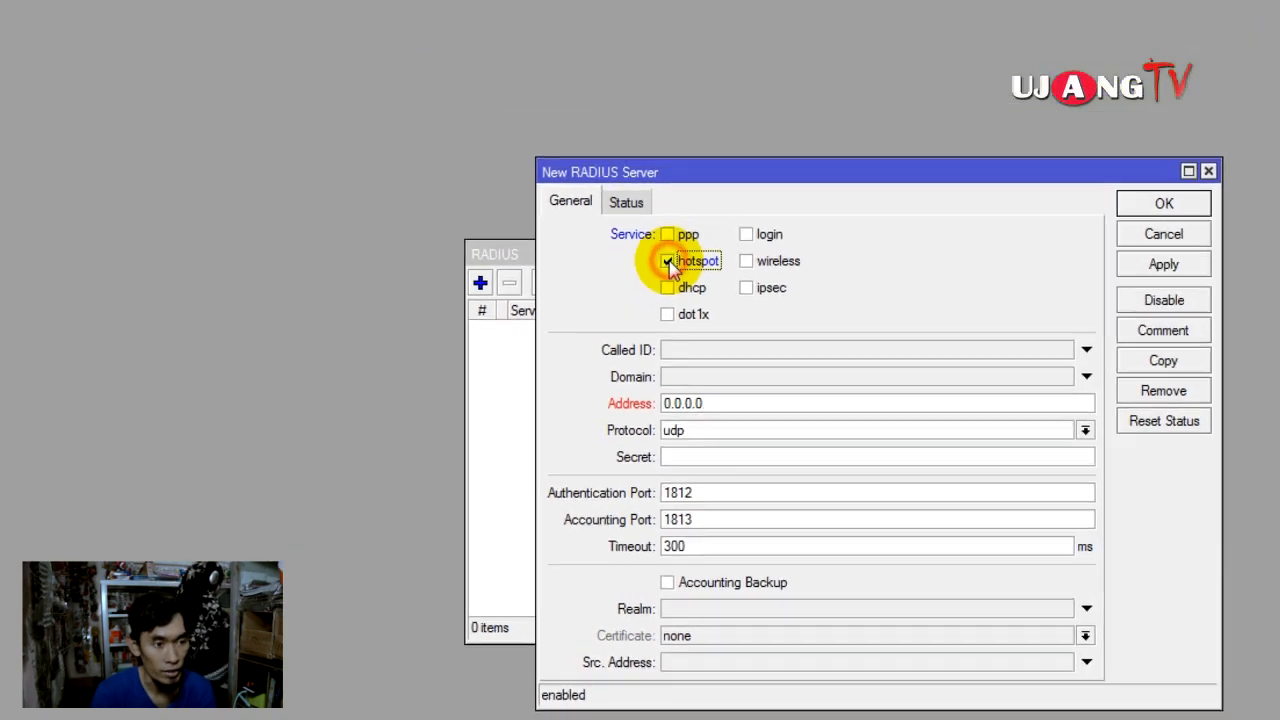
double_click(722, 399)
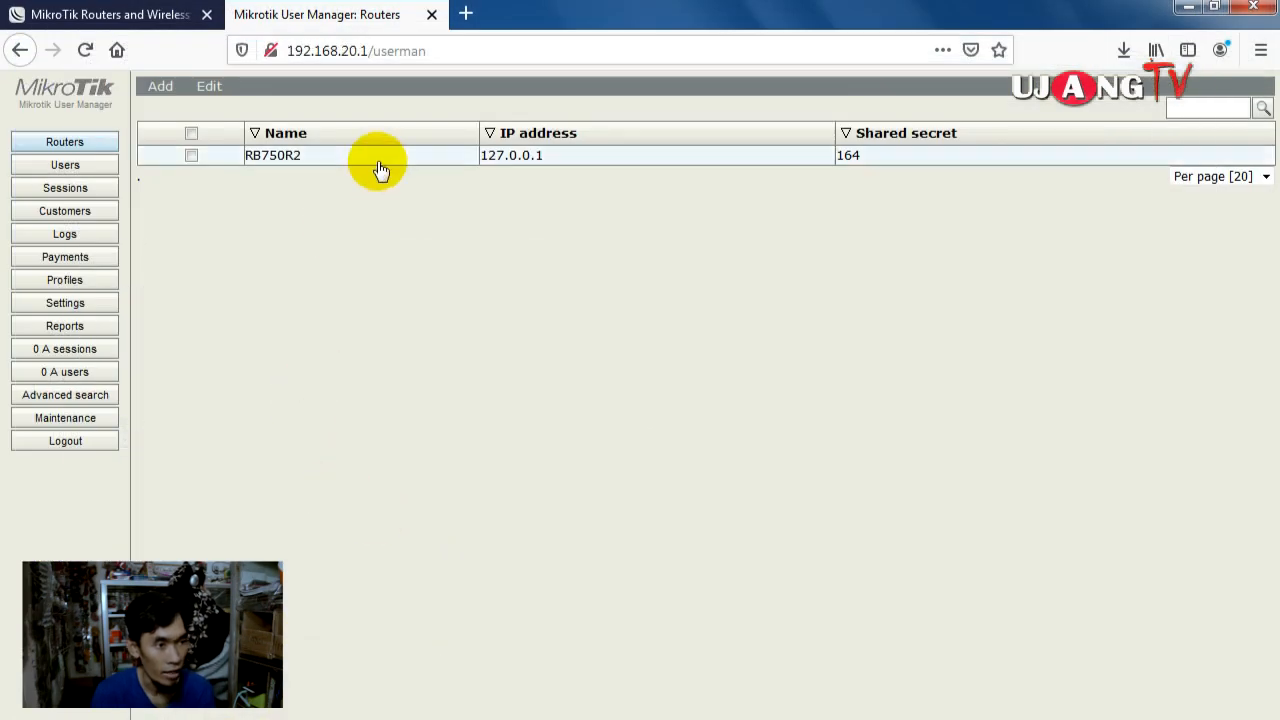
left_click(377, 160)
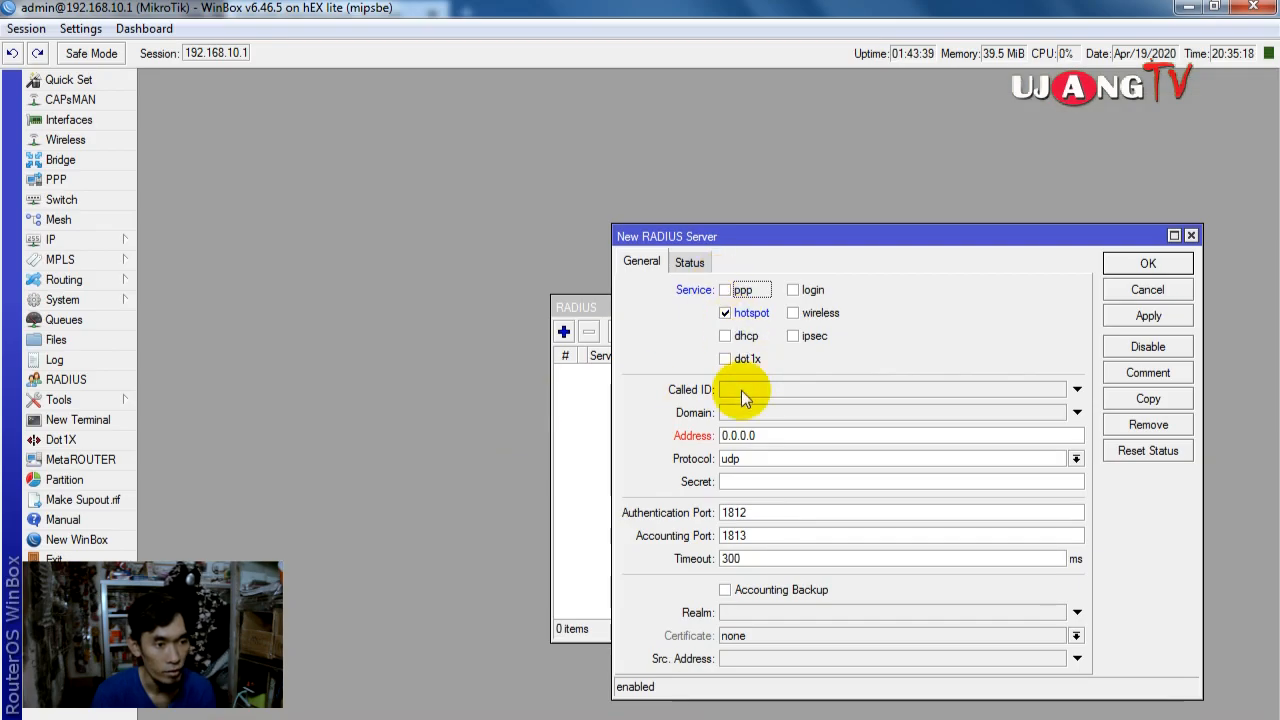
double_click(770, 435)
type("127.0.0")
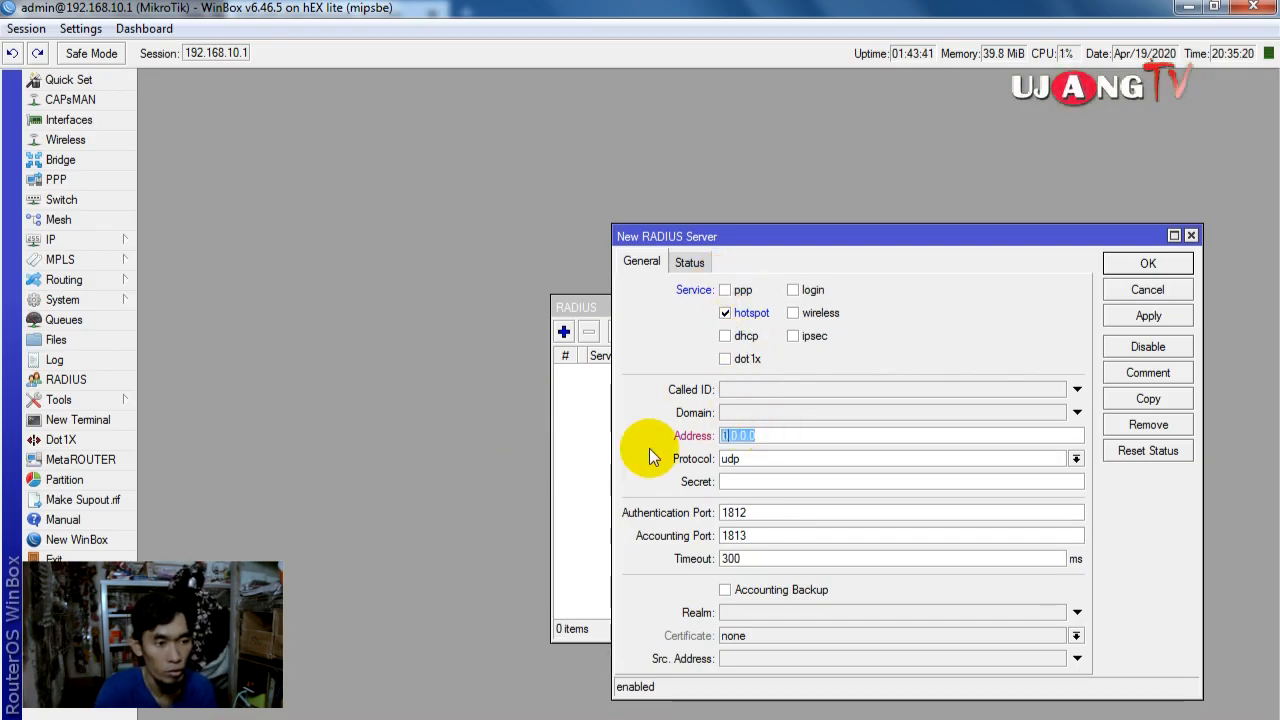
type(".1")
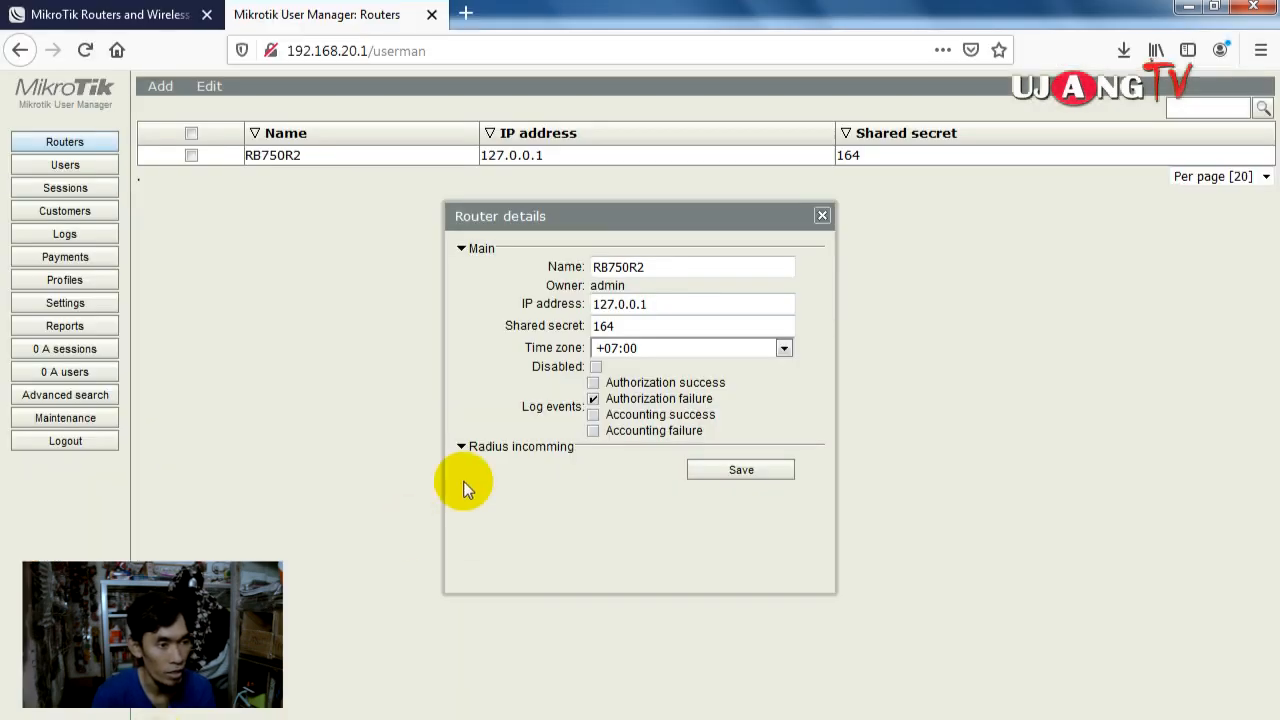
Step: Enter the shared secret matching User Manager's router and save the RADIUS entry
left_click(612, 328)
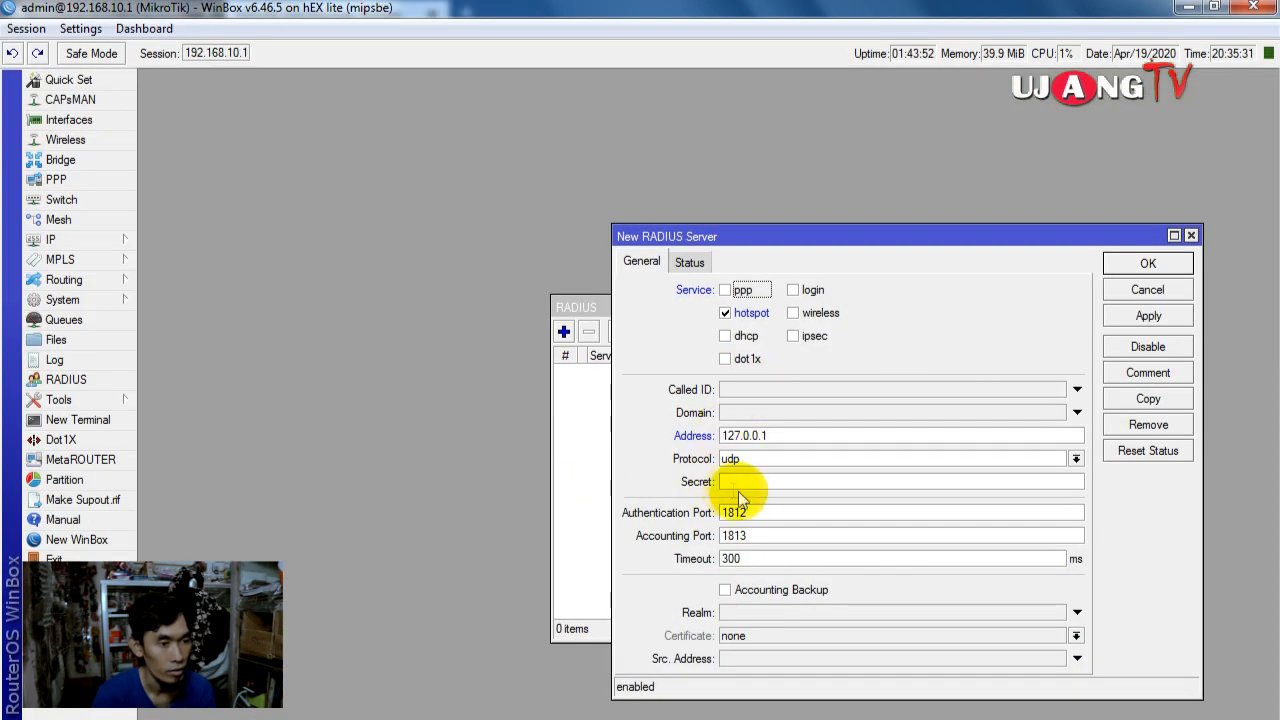
left_click(751, 486)
type("164")
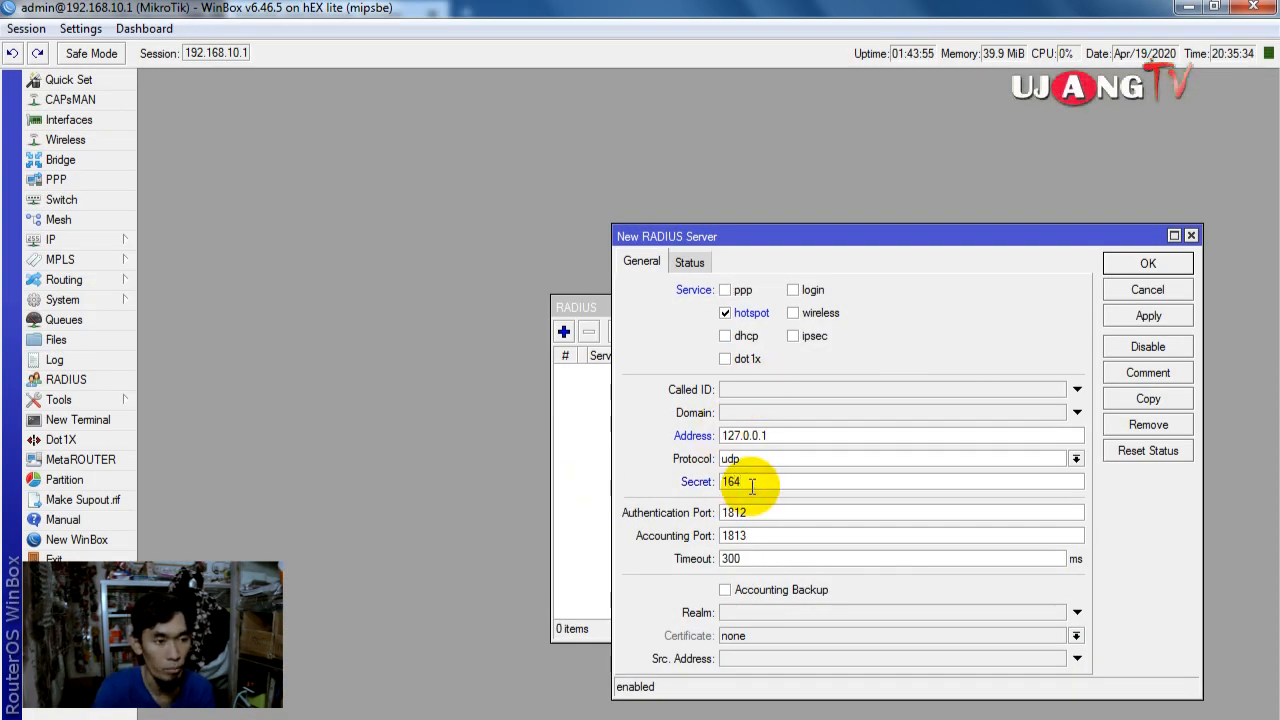
left_click(1175, 315)
left_click(1171, 270)
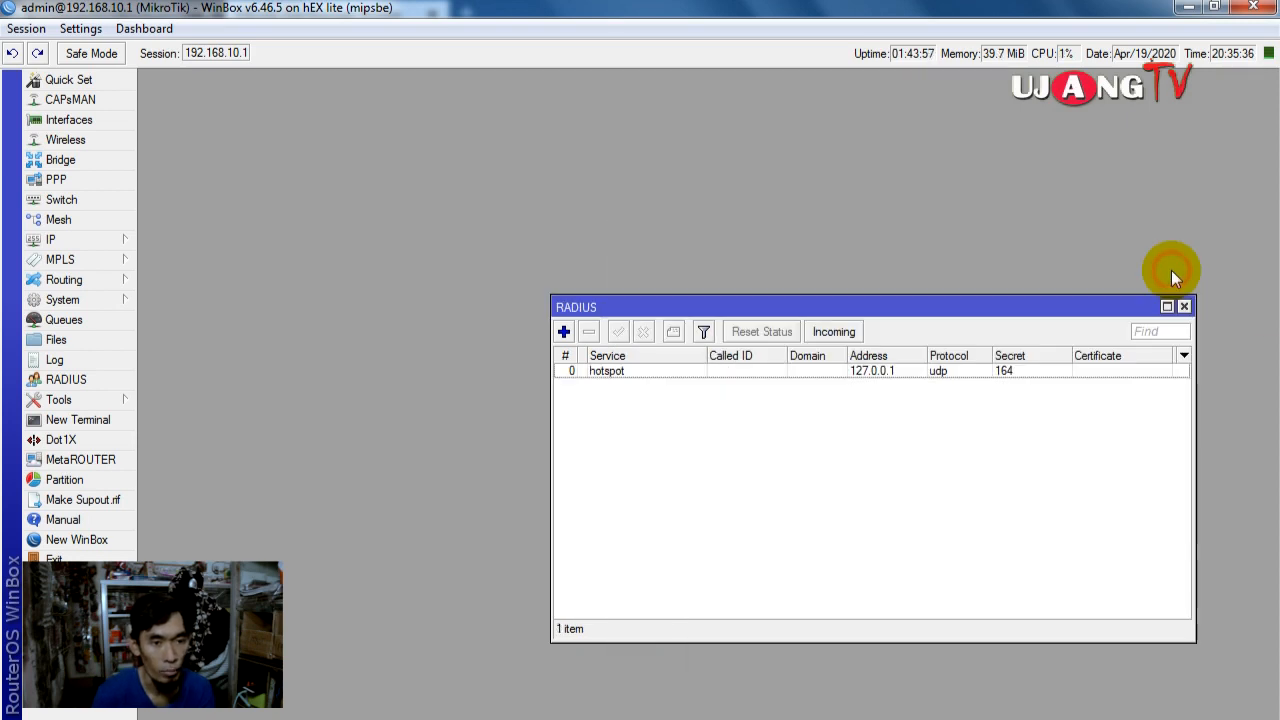
Step: Tick Accept in RADIUS Incoming with port 3799, then return to Firefox's User Manager
left_click(838, 334)
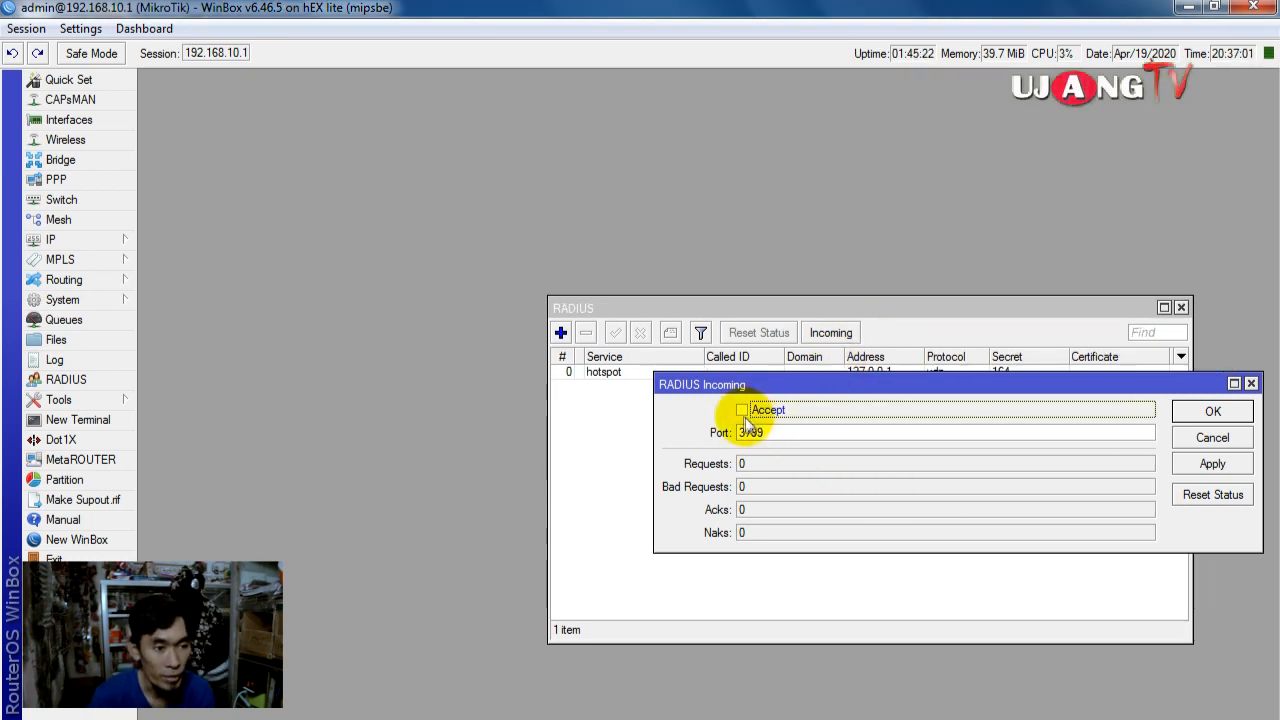
left_click(742, 411)
left_click_drag(797, 432, 740, 442)
key("ctrl+c")
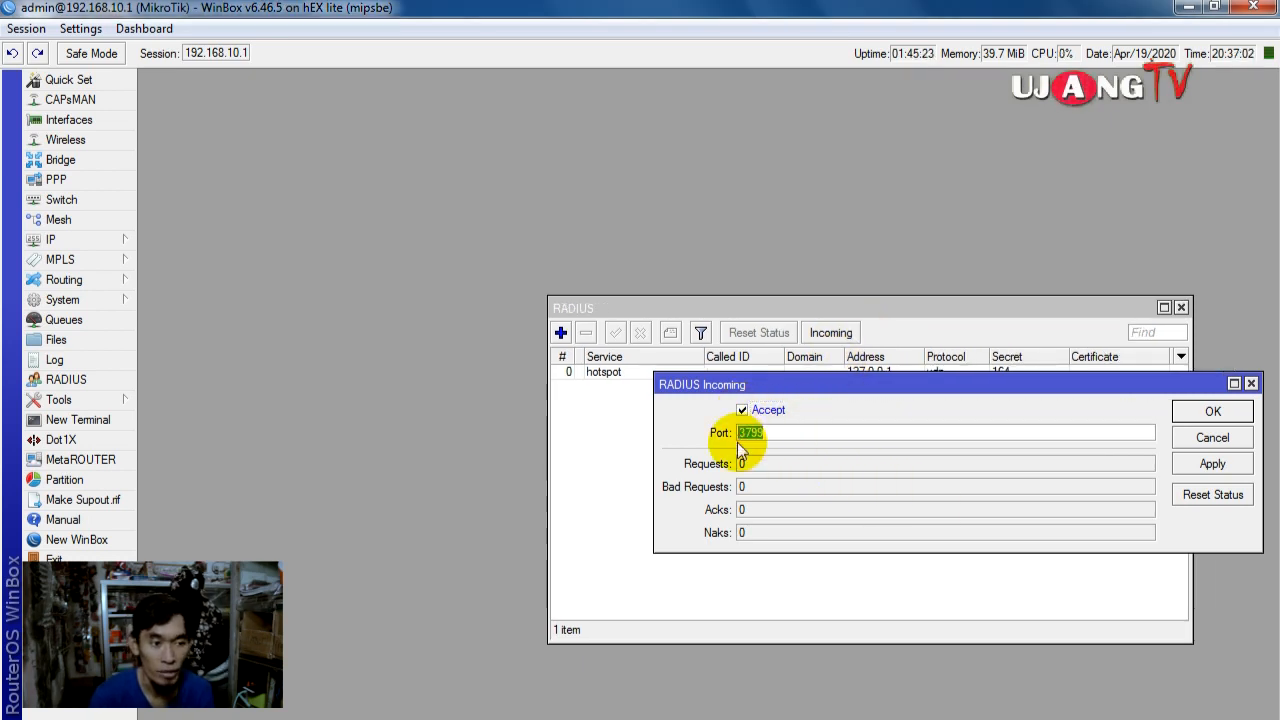
right_click(757, 433)
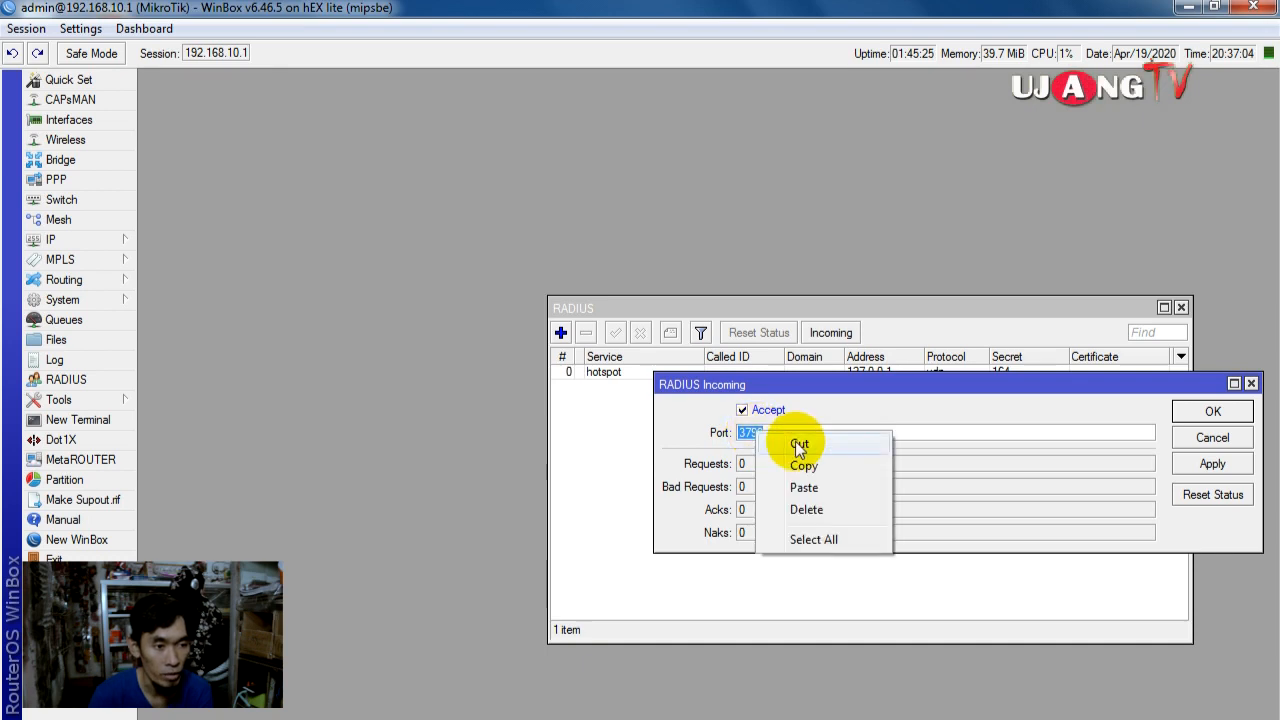
left_click(803, 465)
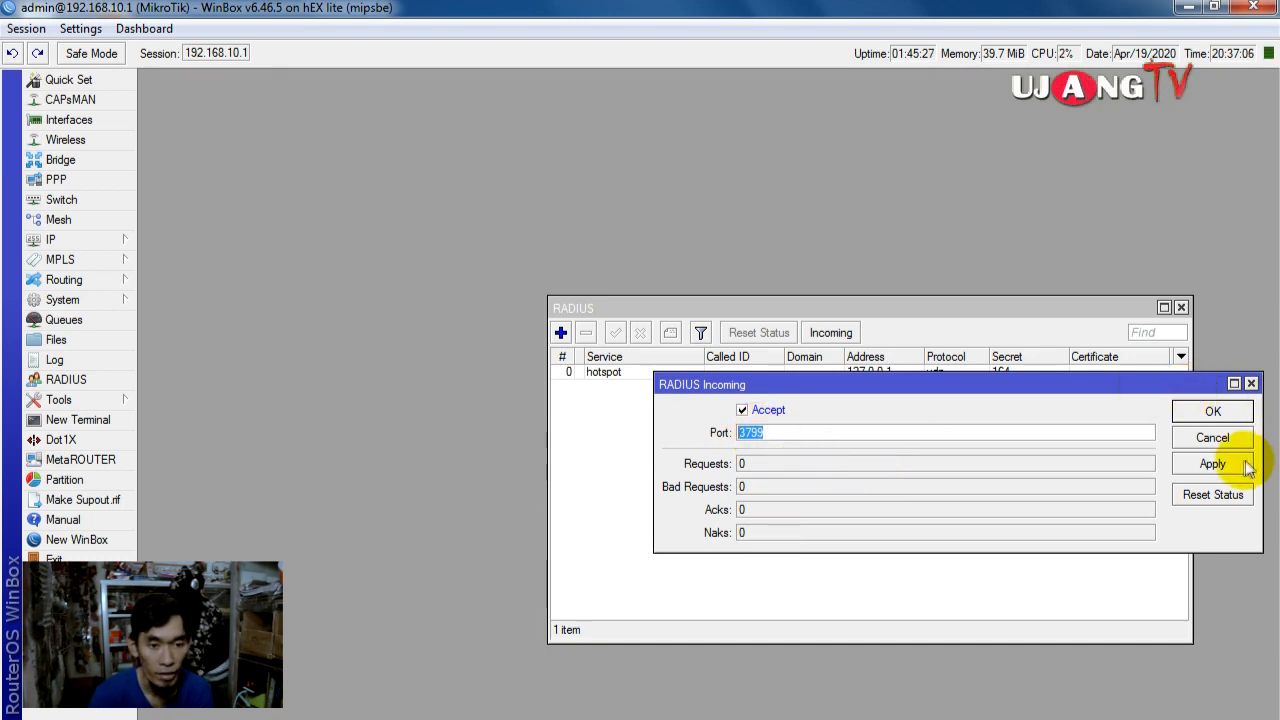
left_click(1213, 411)
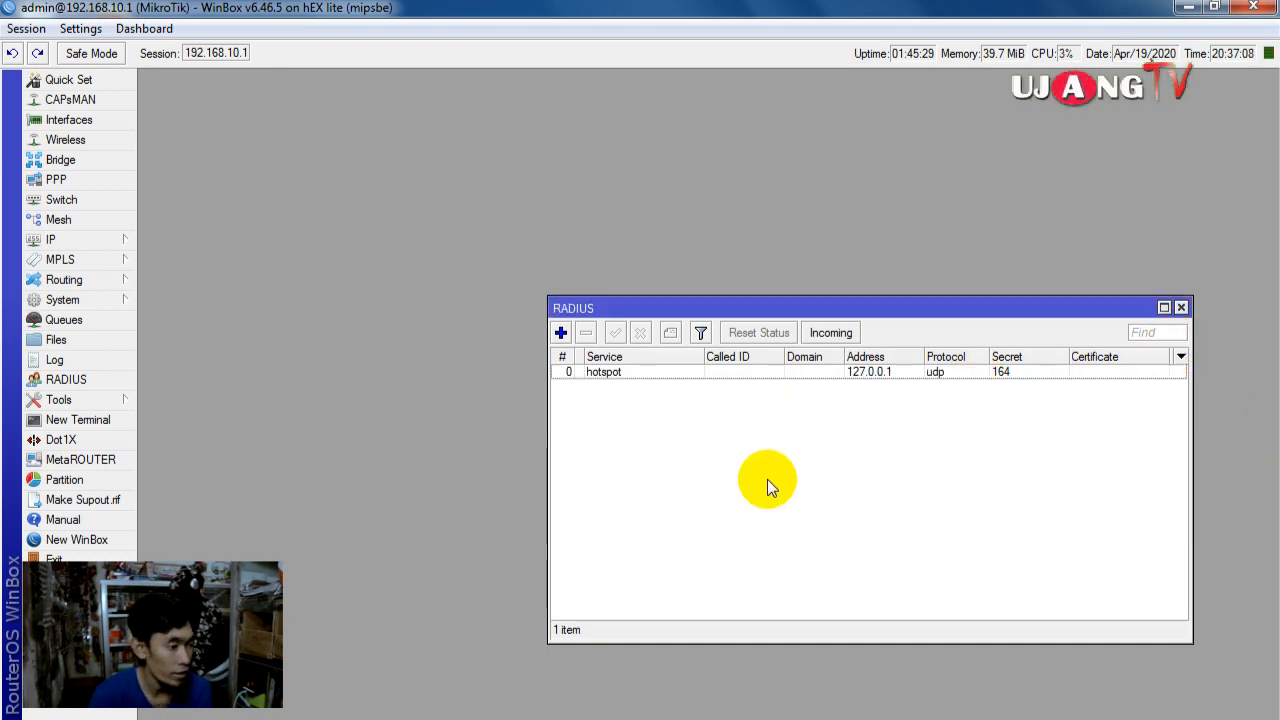
left_click(163, 717)
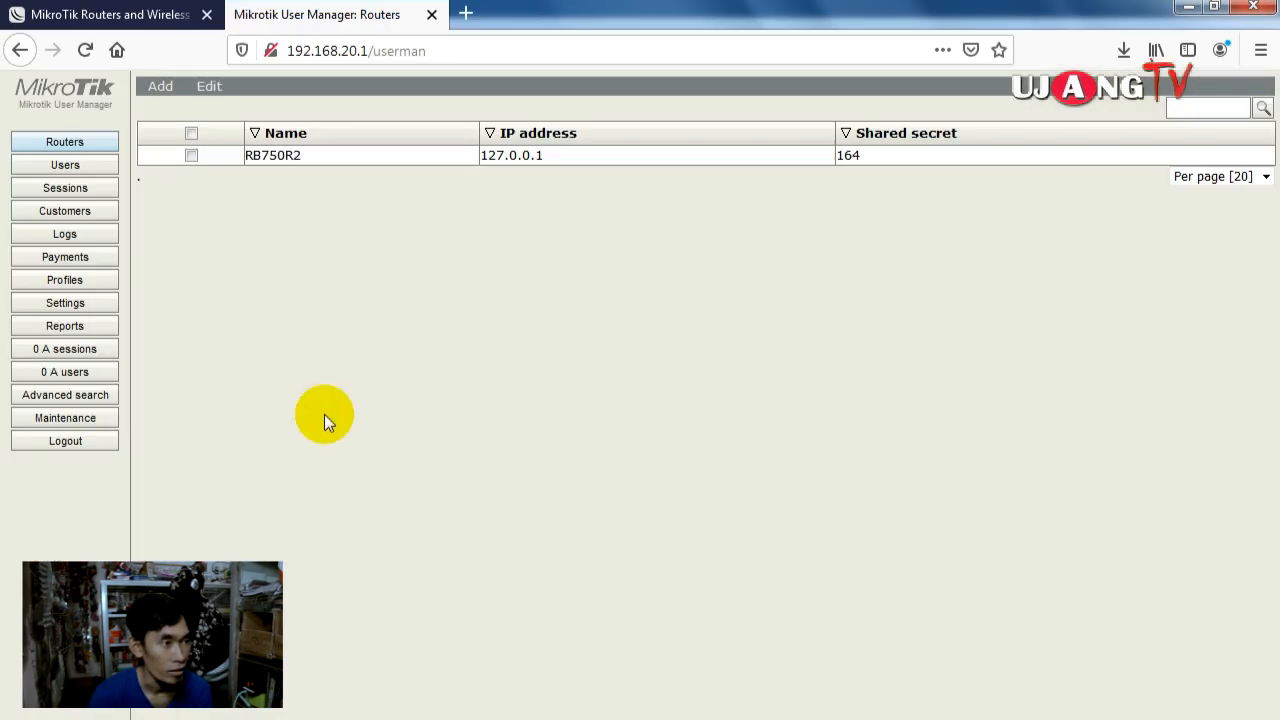
Step: Turn on CoA for router RB750R2, change the CoA port from 1700 to 3799, and save
left_click(352, 158)
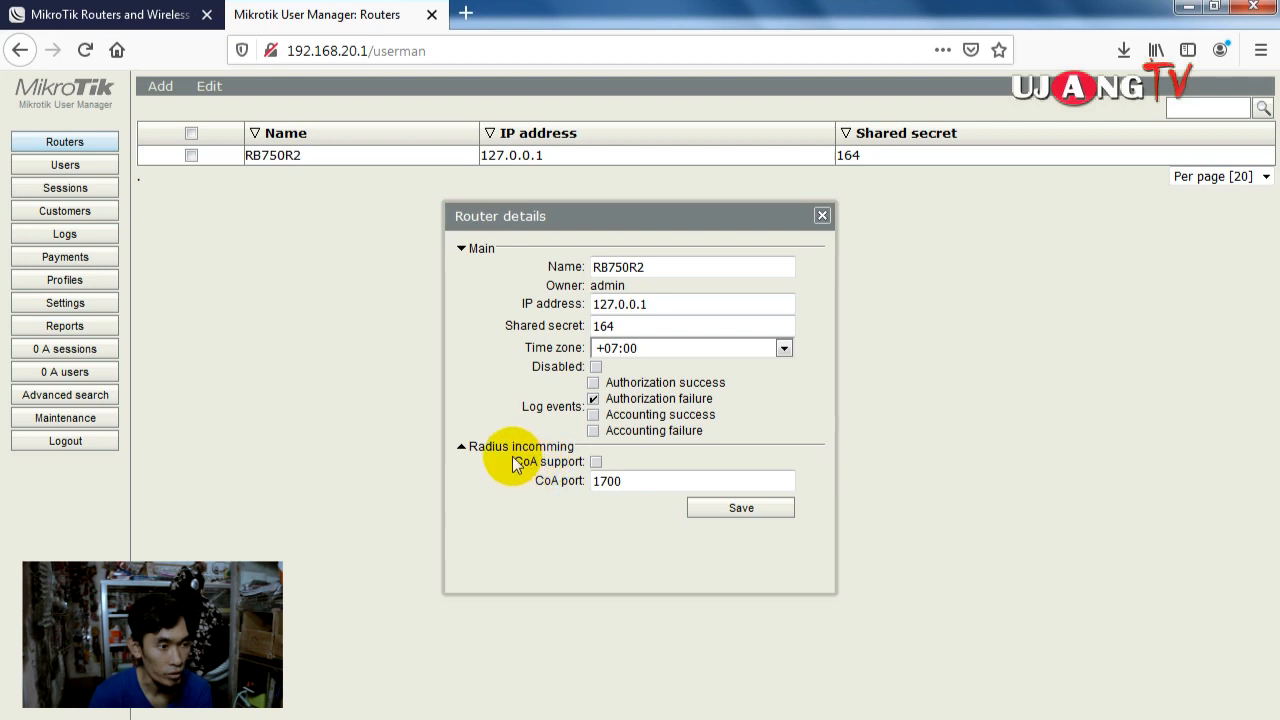
left_click(463, 447)
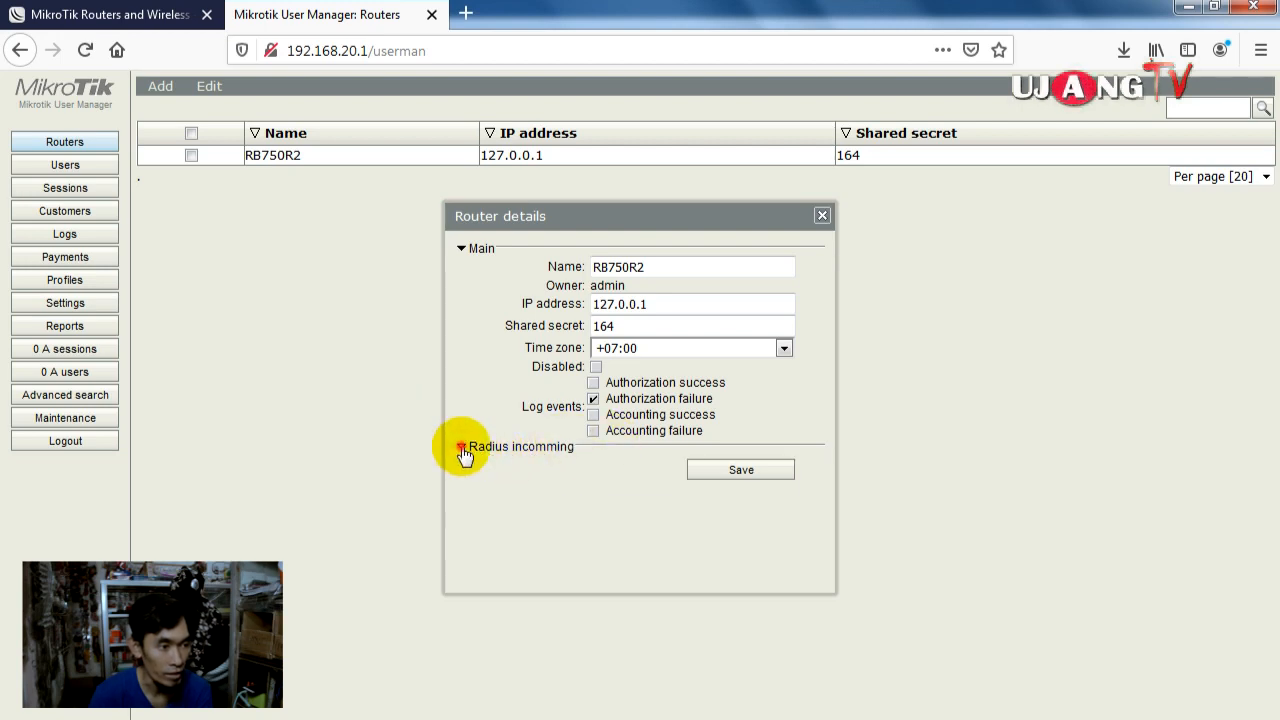
left_click(462, 448)
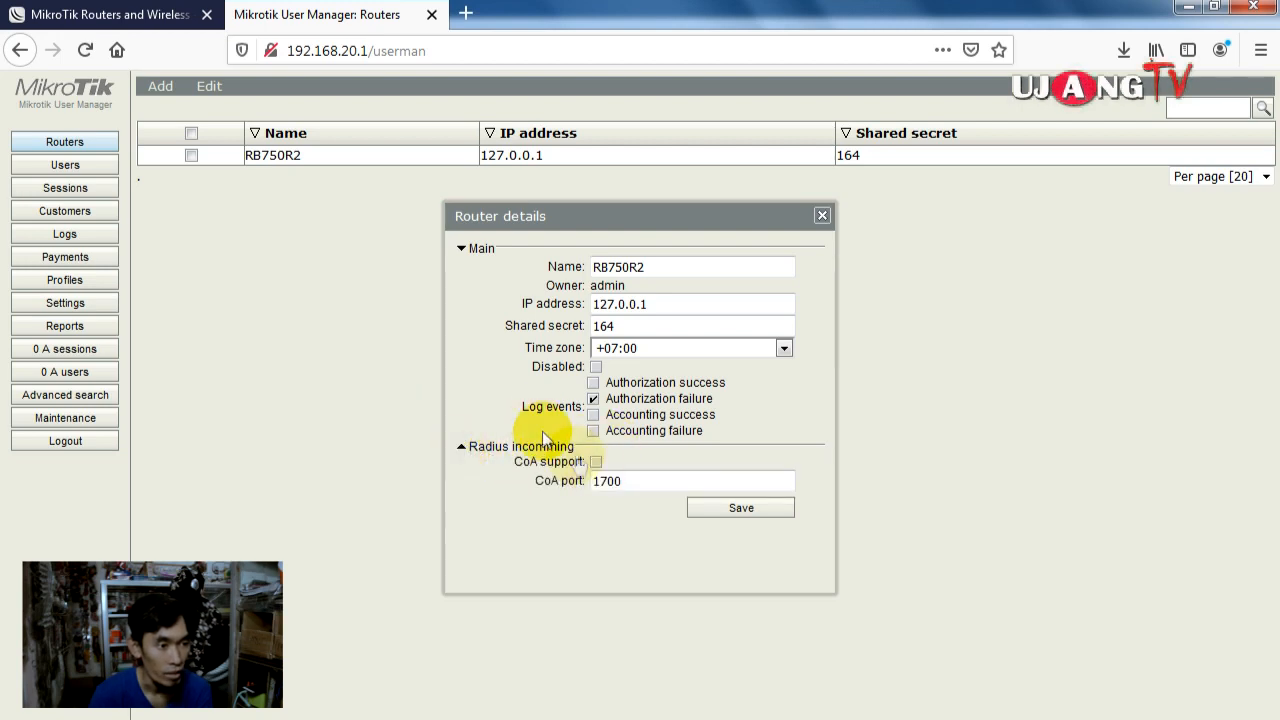
double_click(606, 481)
right_click(604, 481)
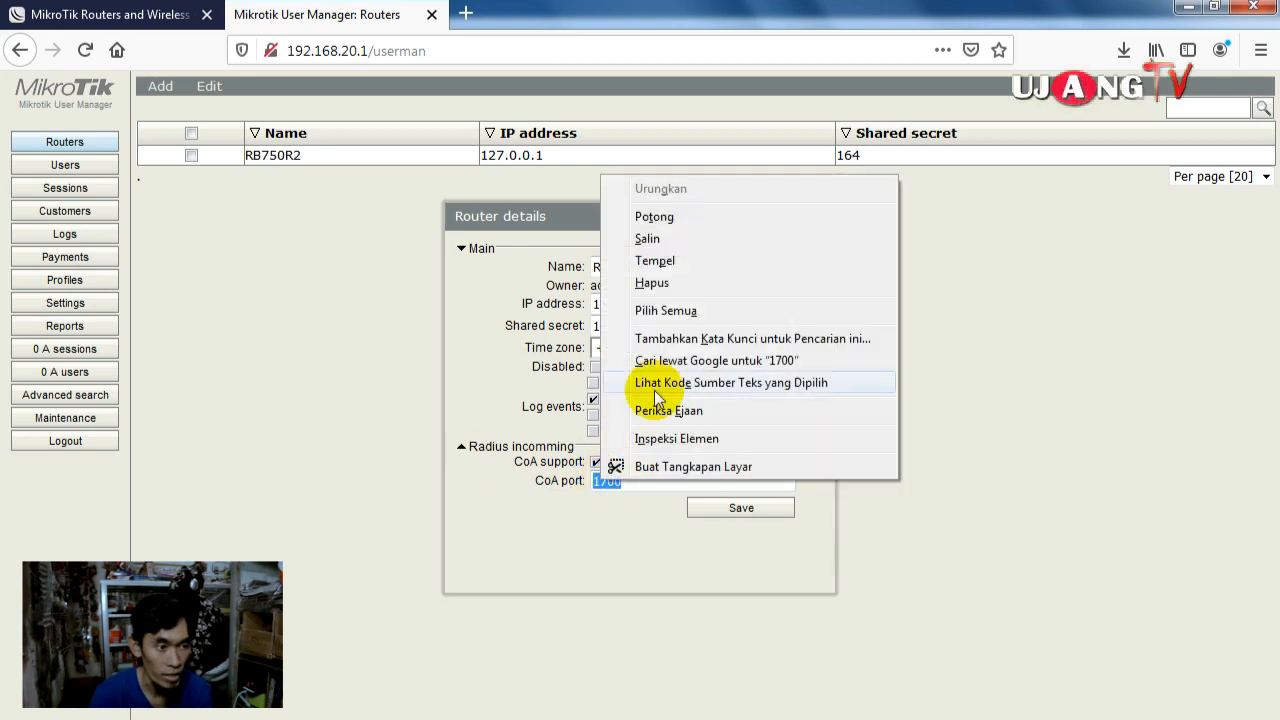
left_click(679, 263)
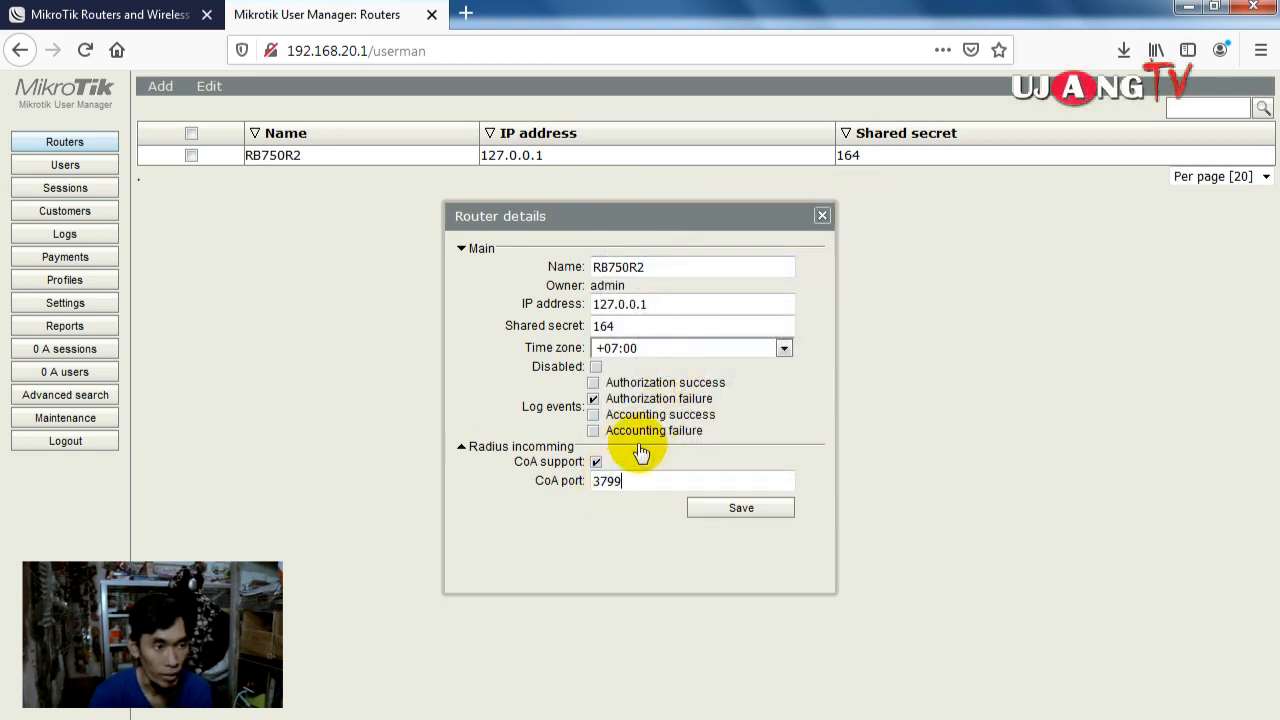
left_click(738, 506)
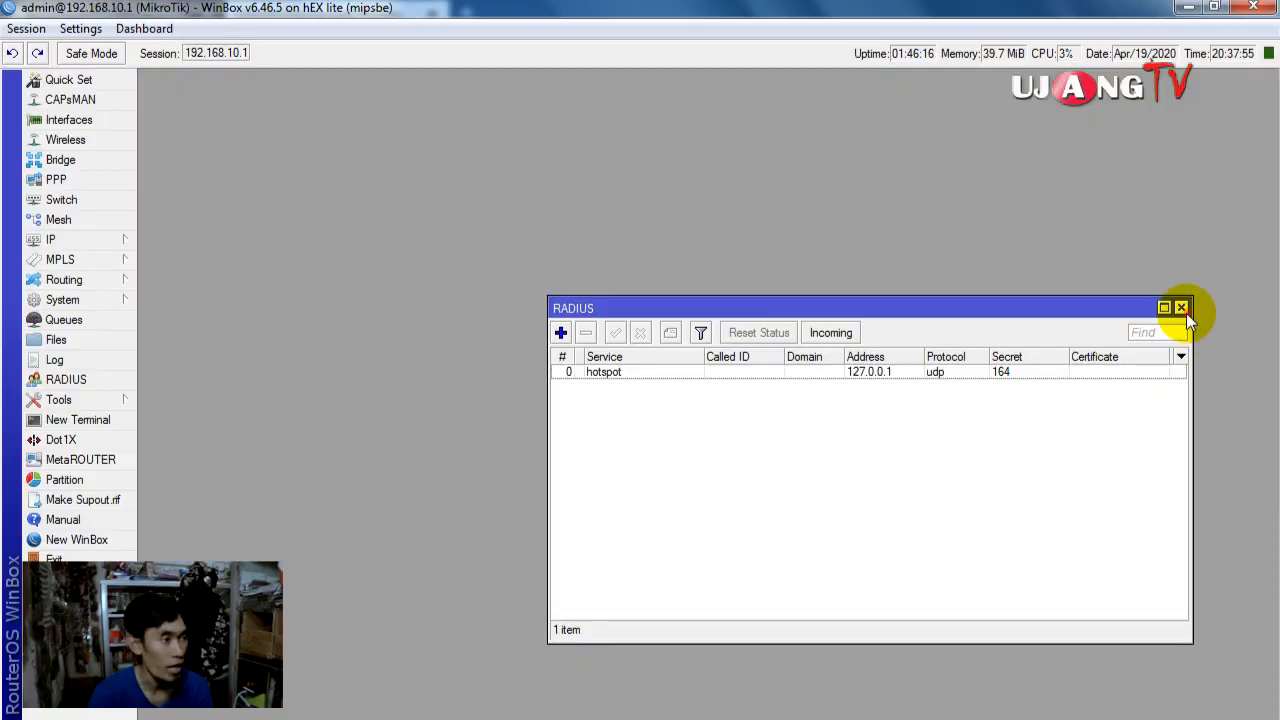
Step: Close the RADIUS window and bring up the Hotspot Server Profiles list
left_click(1181, 308)
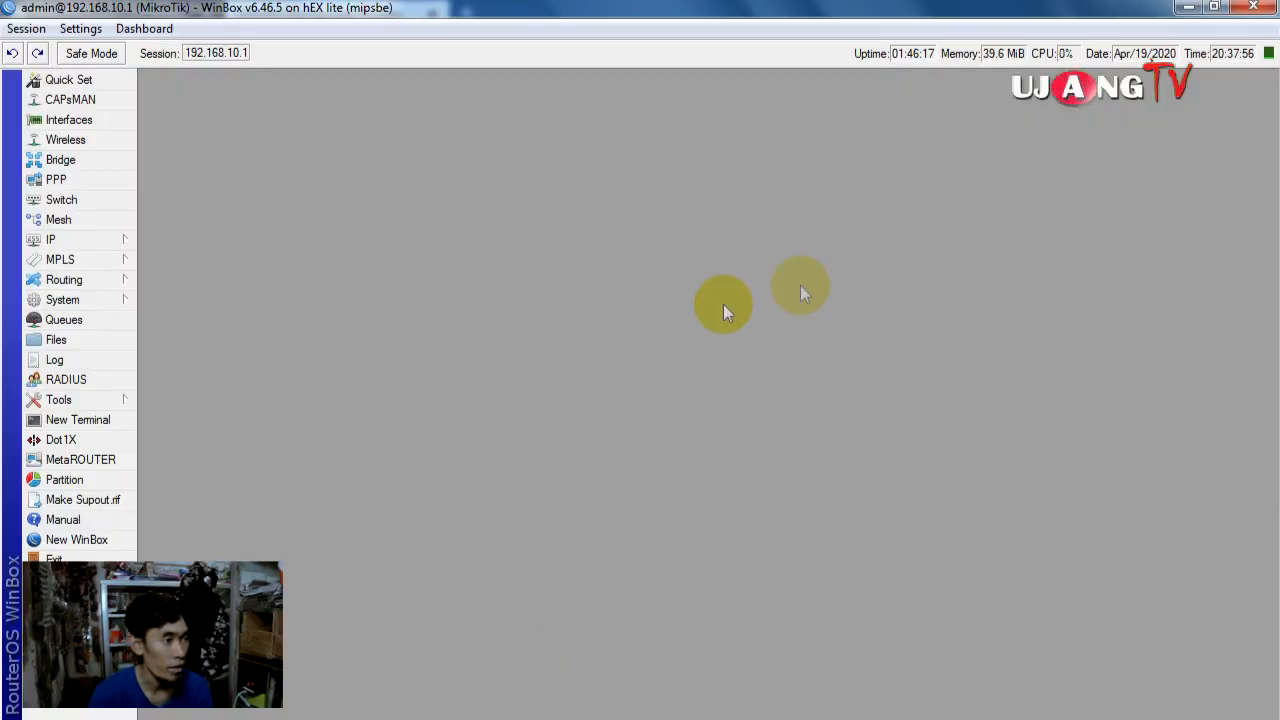
left_click(62, 238)
left_click(194, 410)
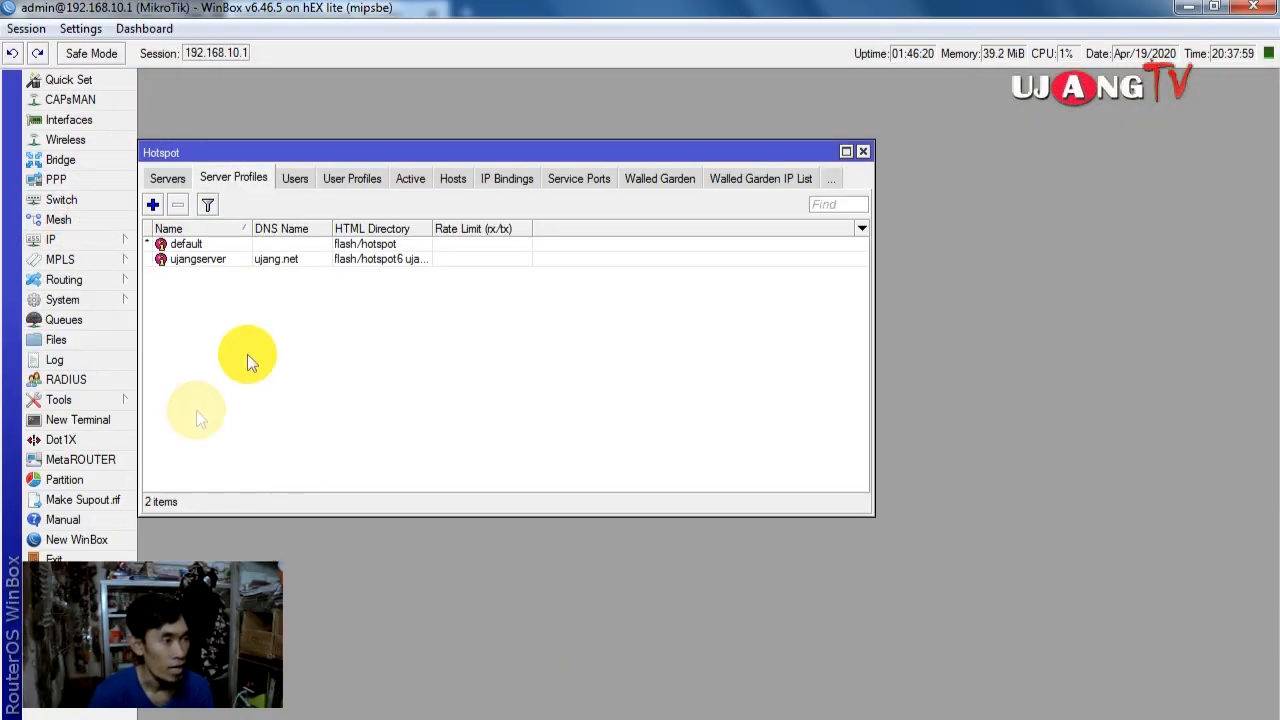
left_click(178, 180)
left_click(240, 178)
Step: Enable Use RADIUS on the ujangserver server profile, apply, and close the Hotspot window
double_click(229, 258)
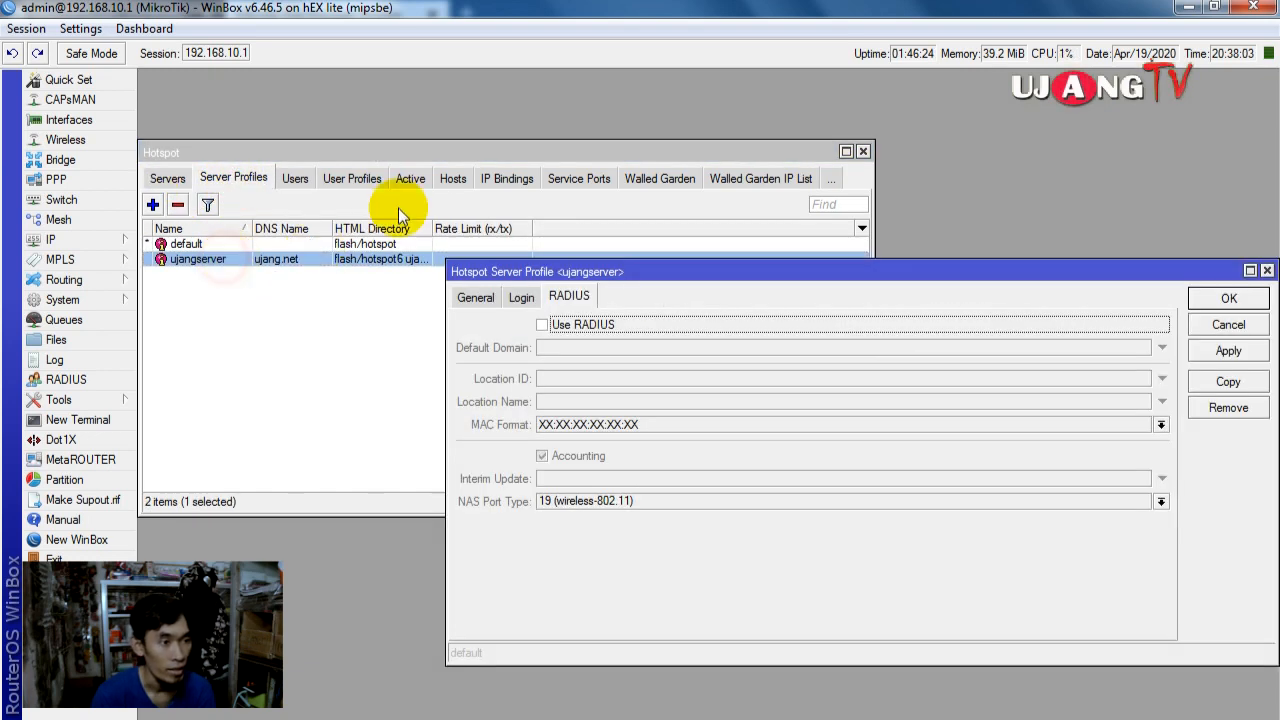
left_click(495, 302)
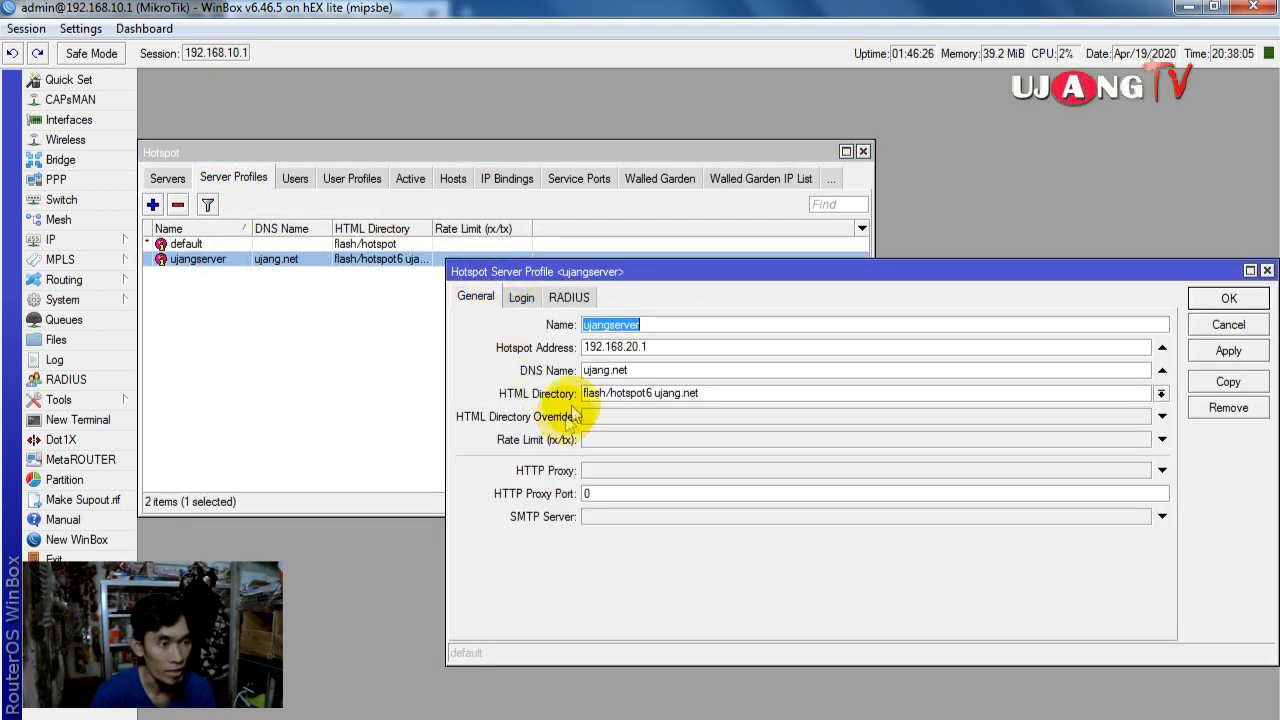
left_click(567, 298)
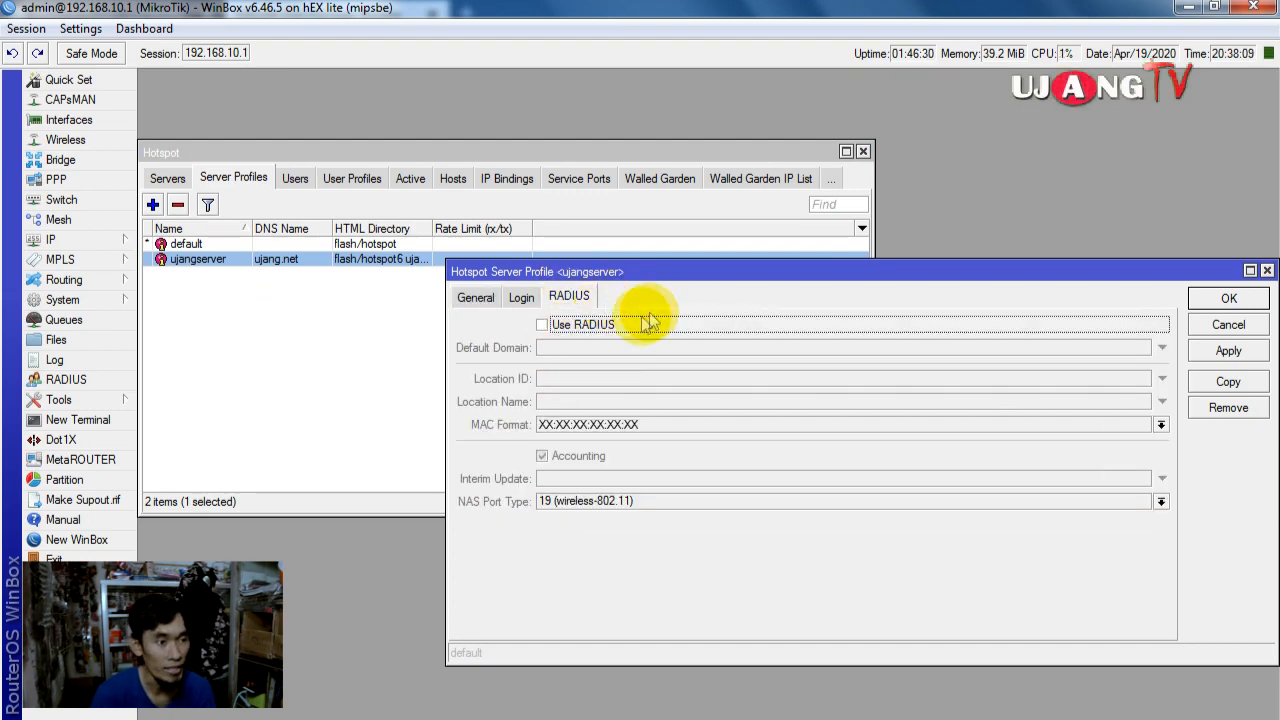
left_click(541, 326)
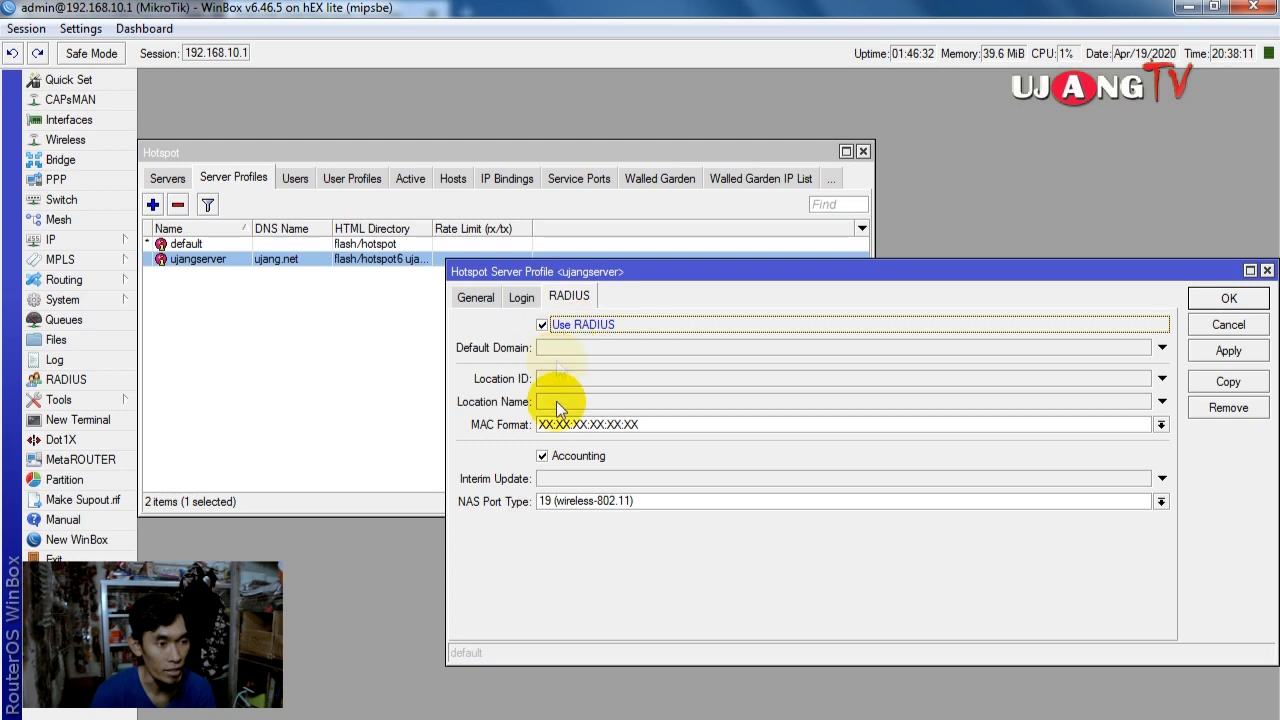
left_click(1228, 298)
left_click(1005, 128)
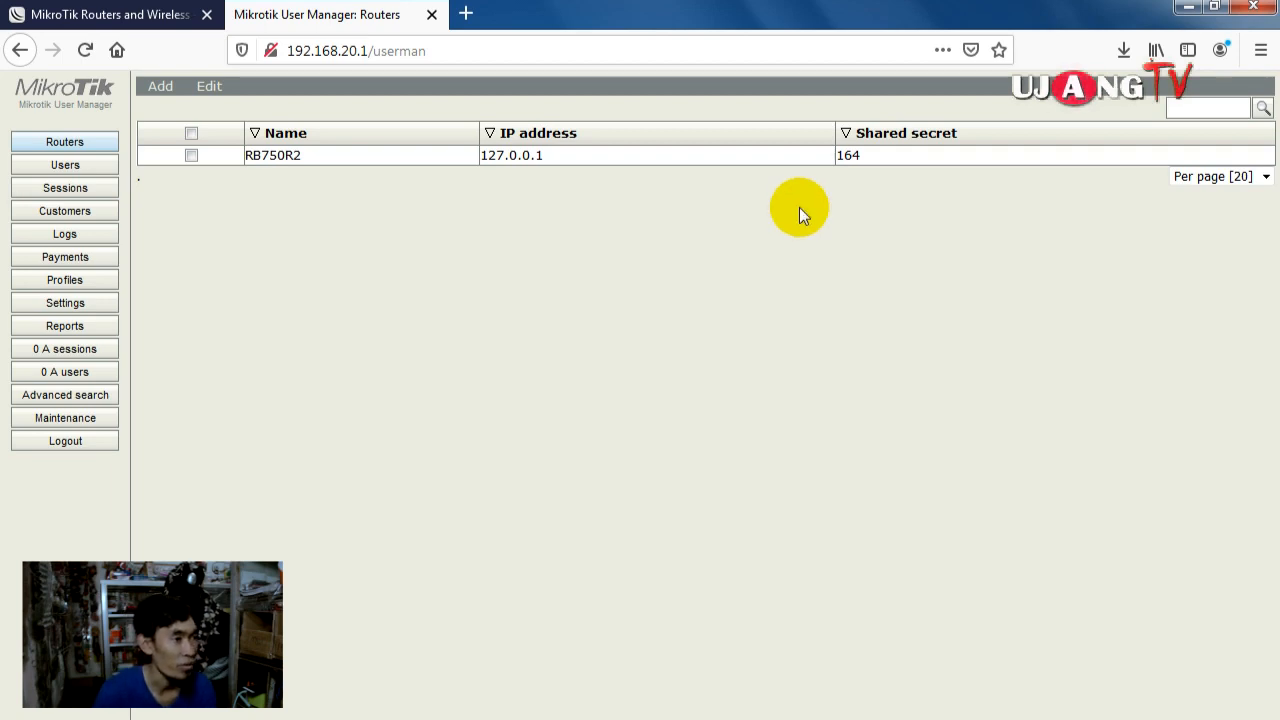
Step: Start a new limitation named PAKET 1 HARI
left_click(92, 282)
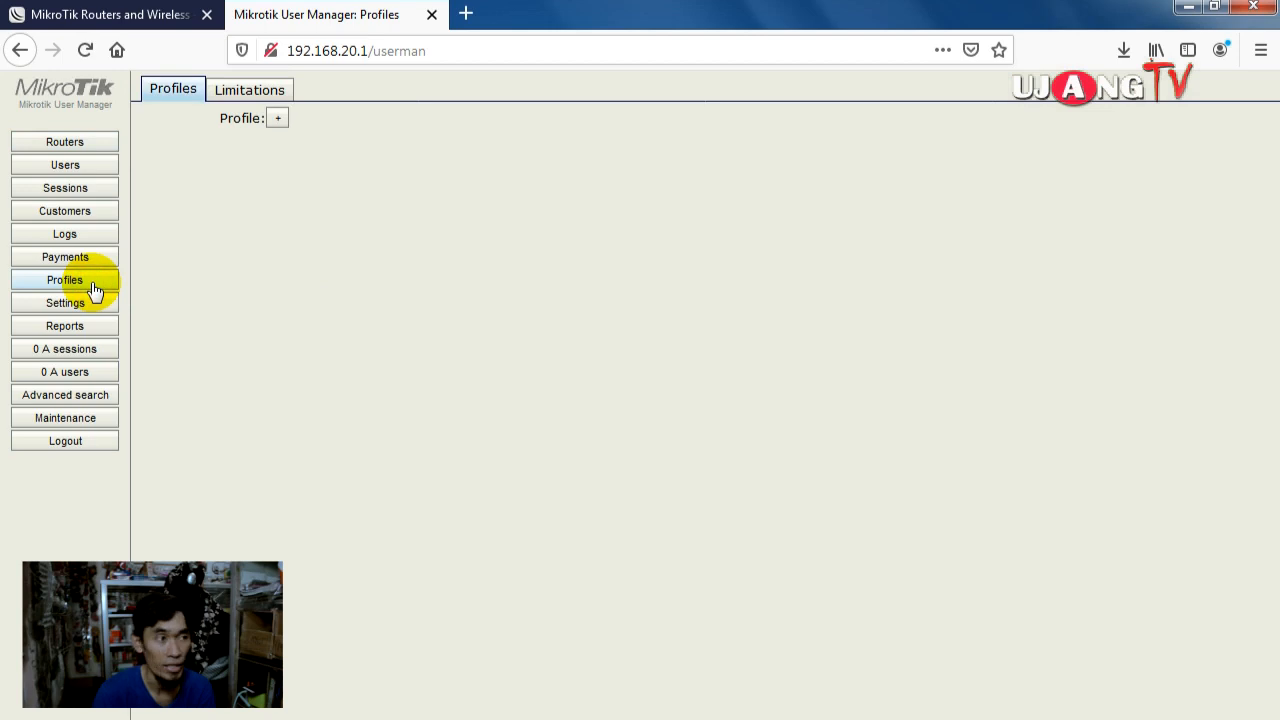
left_click(258, 90)
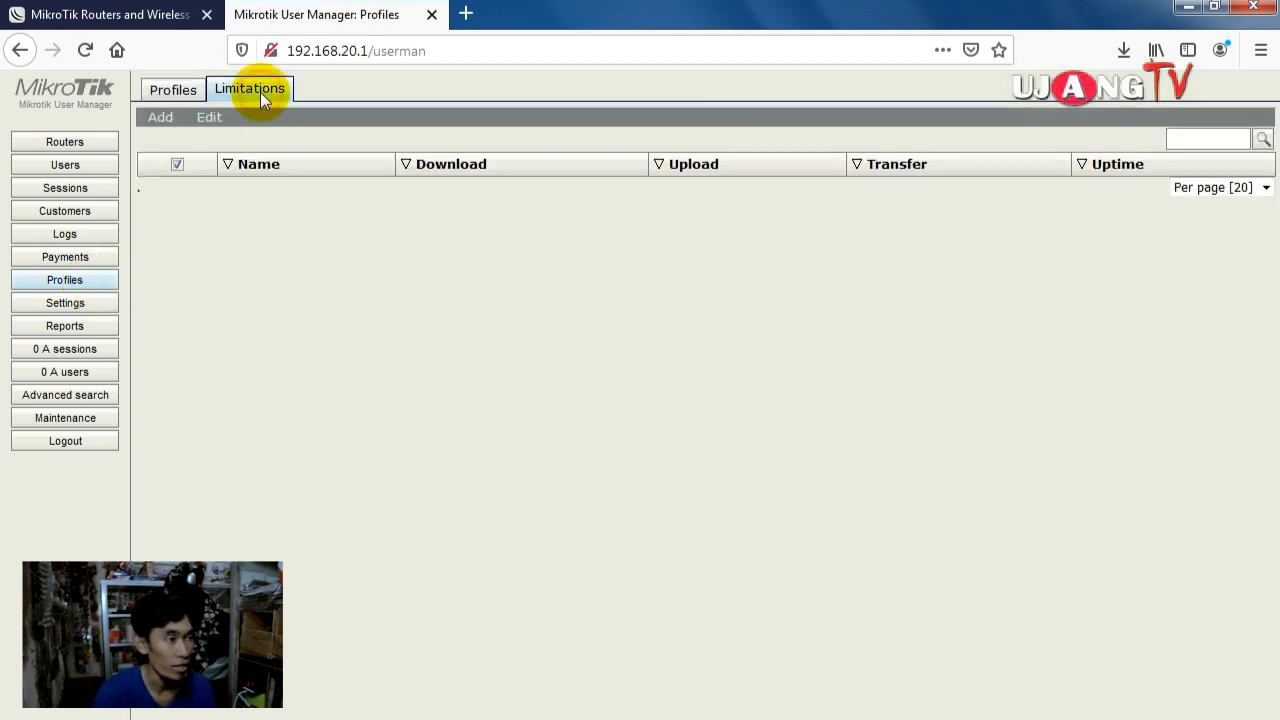
left_click(162, 128)
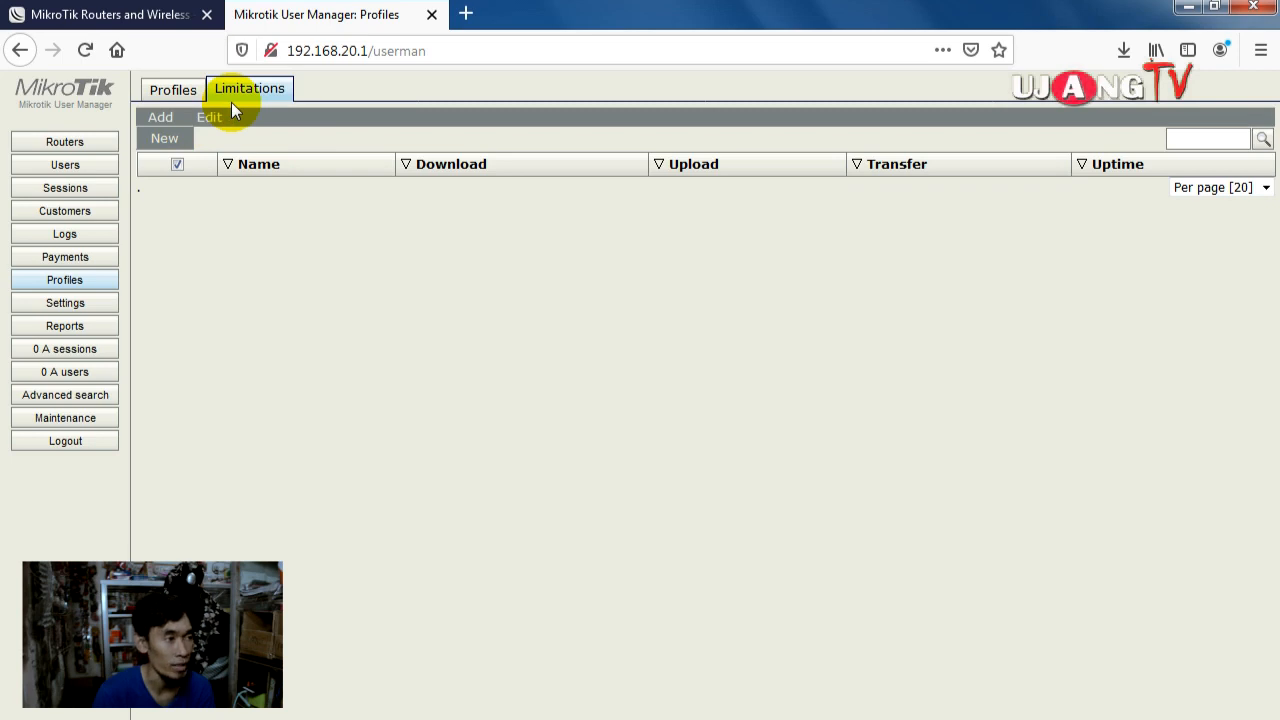
left_click(154, 139)
left_click(607, 170)
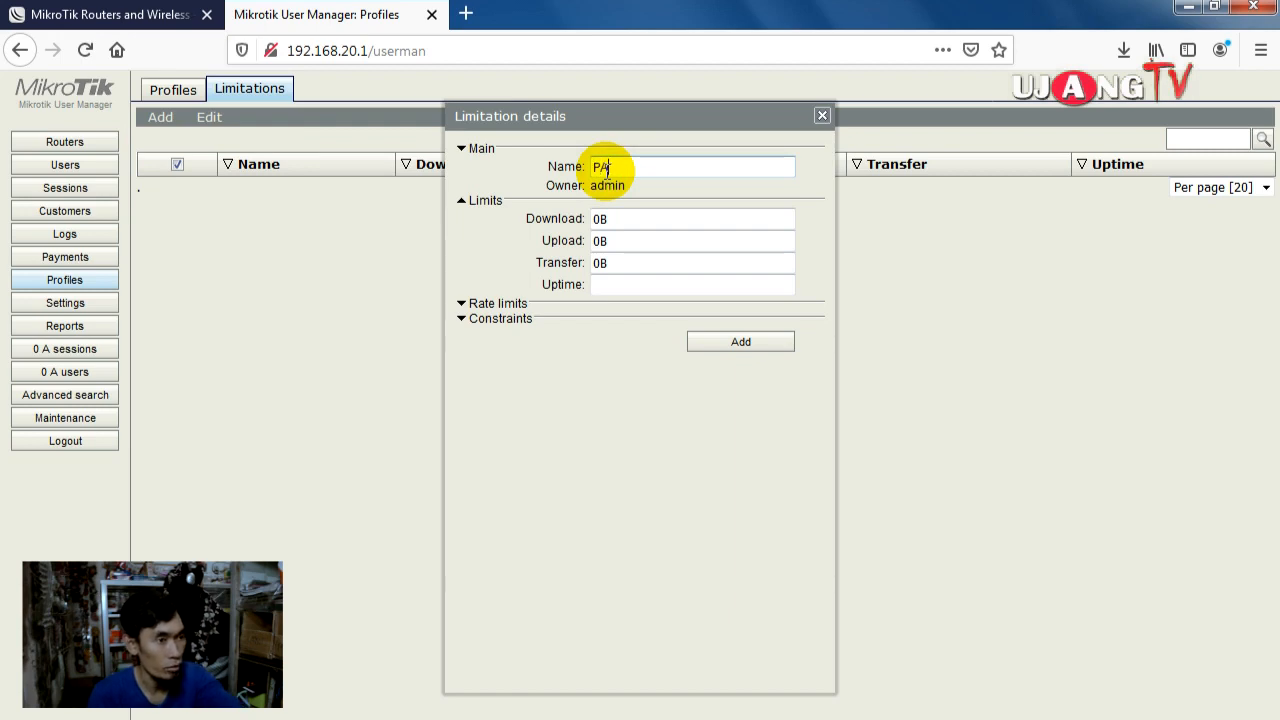
type("PAKET ")
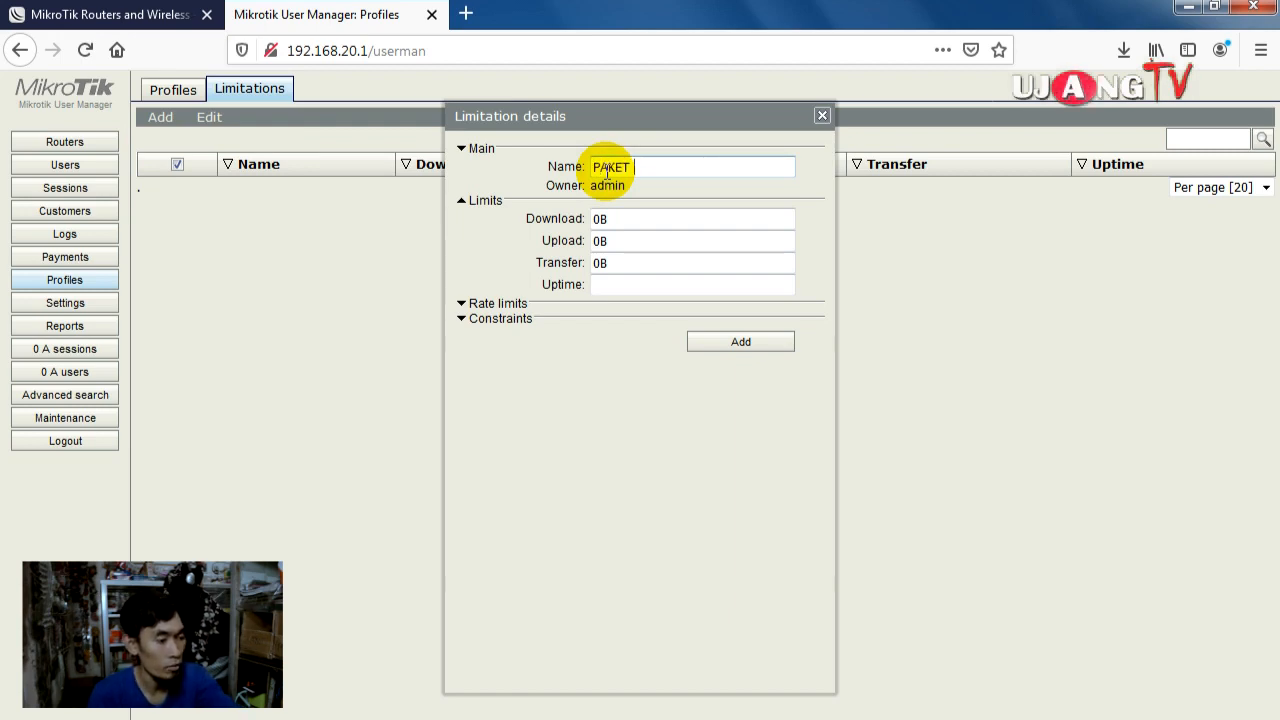
type("1 HARI")
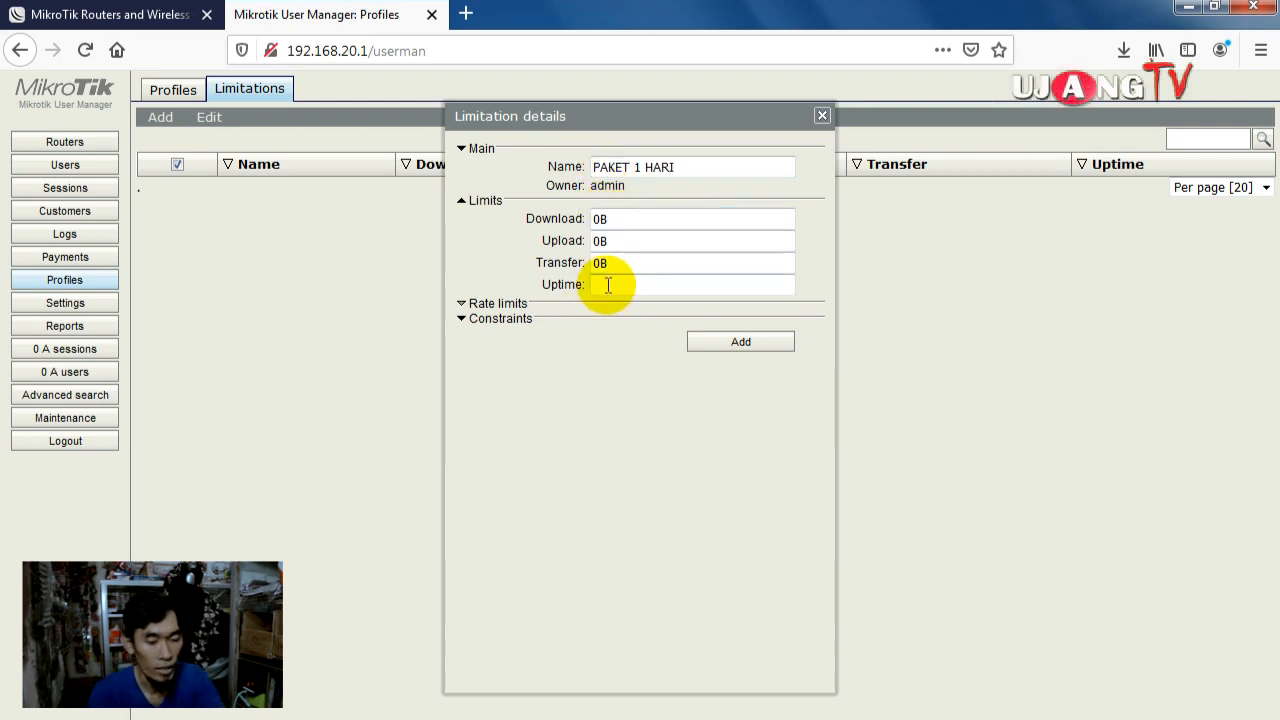
Step: Give it 24H uptime and a 512K/2M rate limit, then add it
left_click(620, 221)
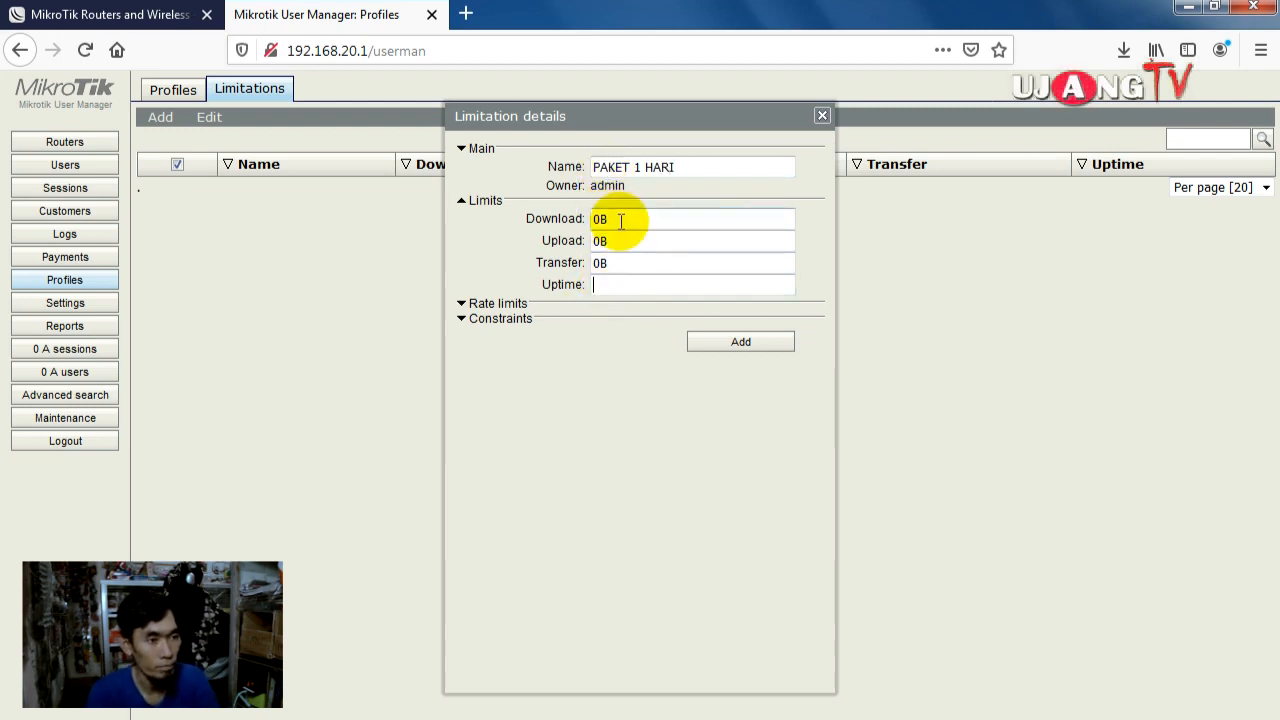
type("24H")
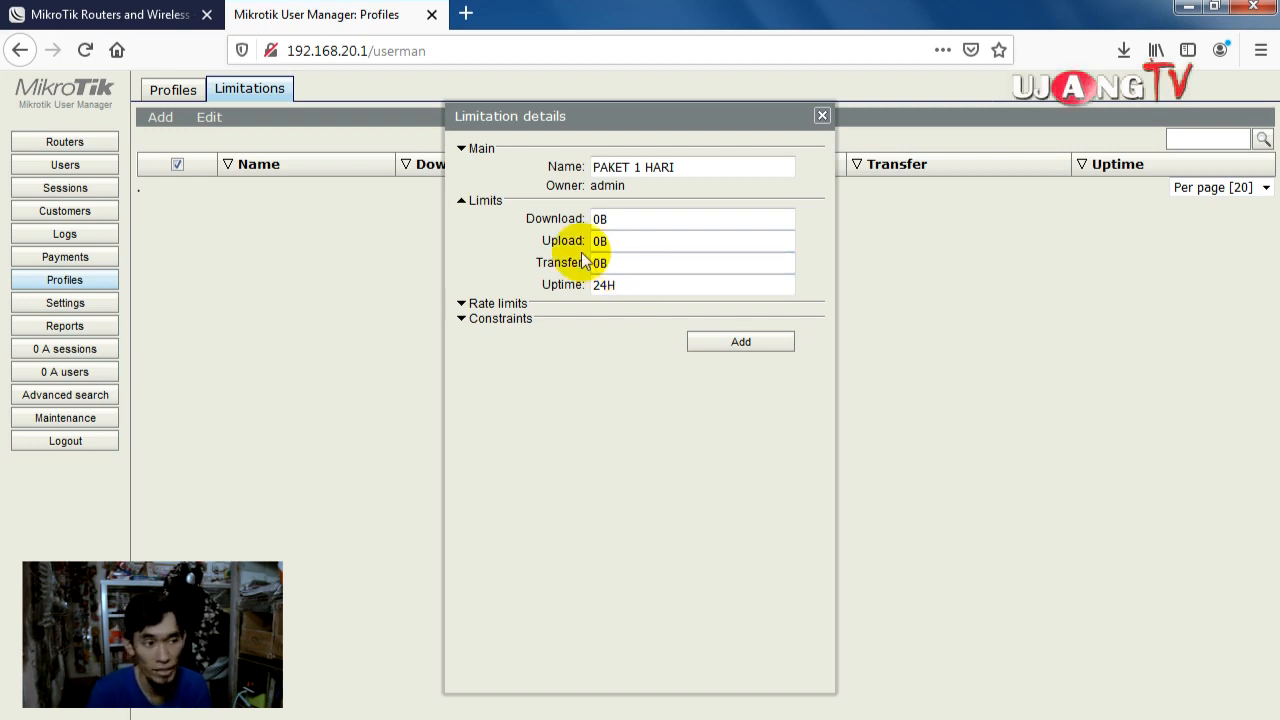
double_click(596, 264)
left_click(610, 266)
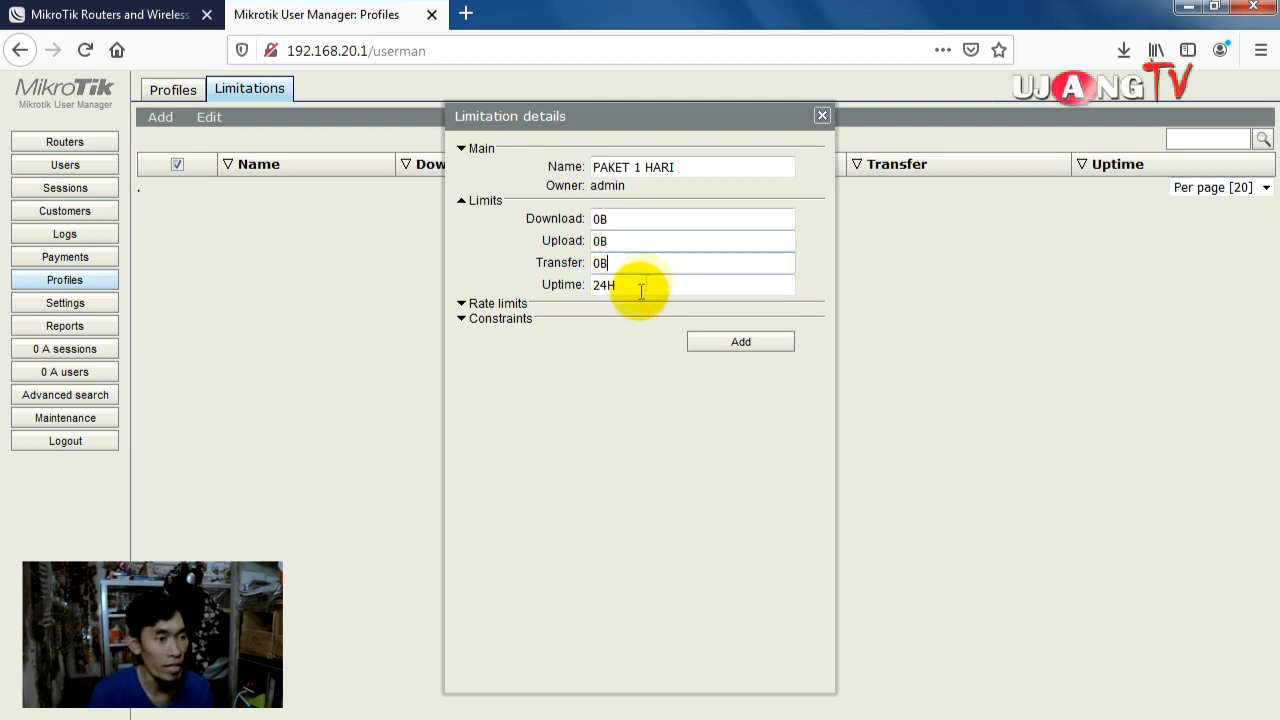
left_click(465, 305)
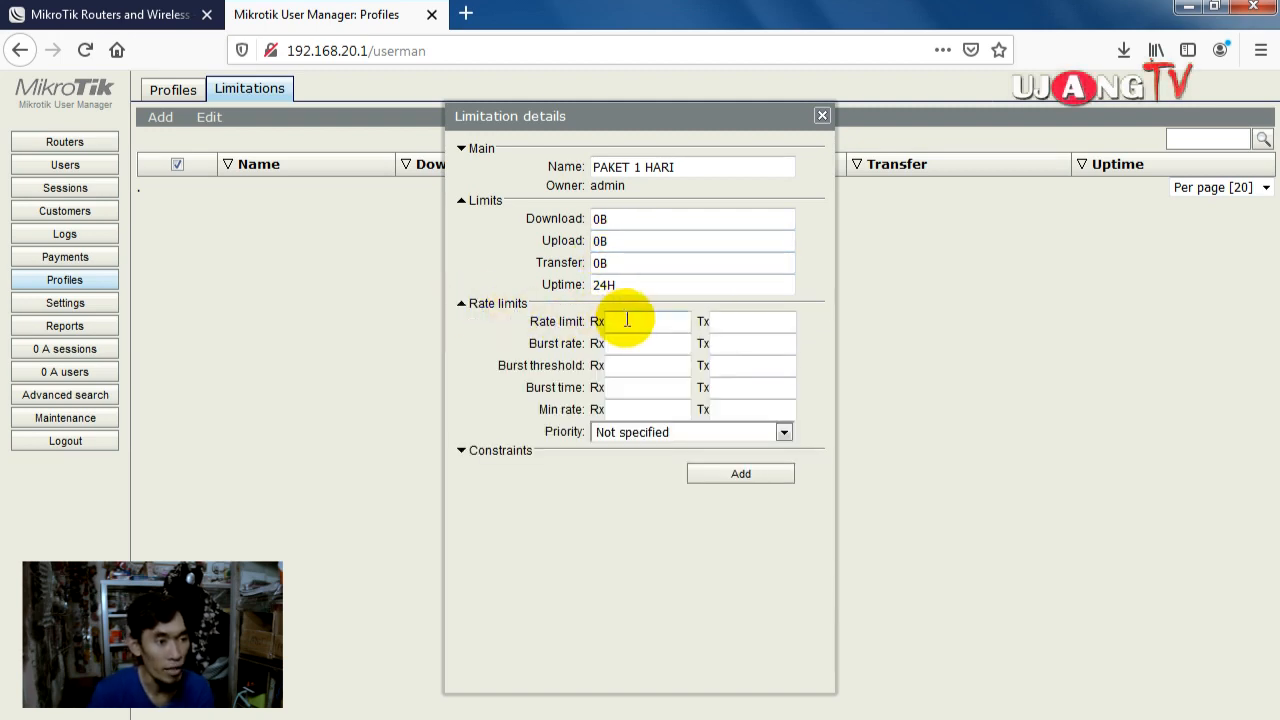
left_click(627, 320)
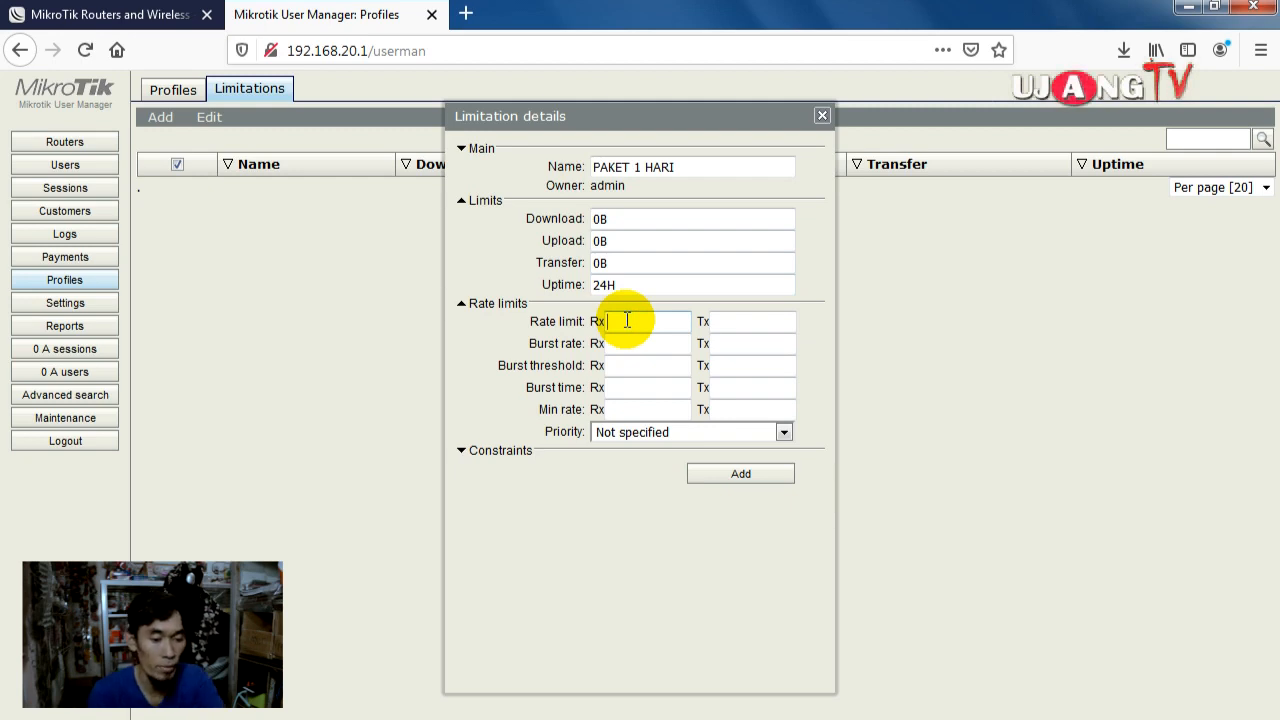
type("512K")
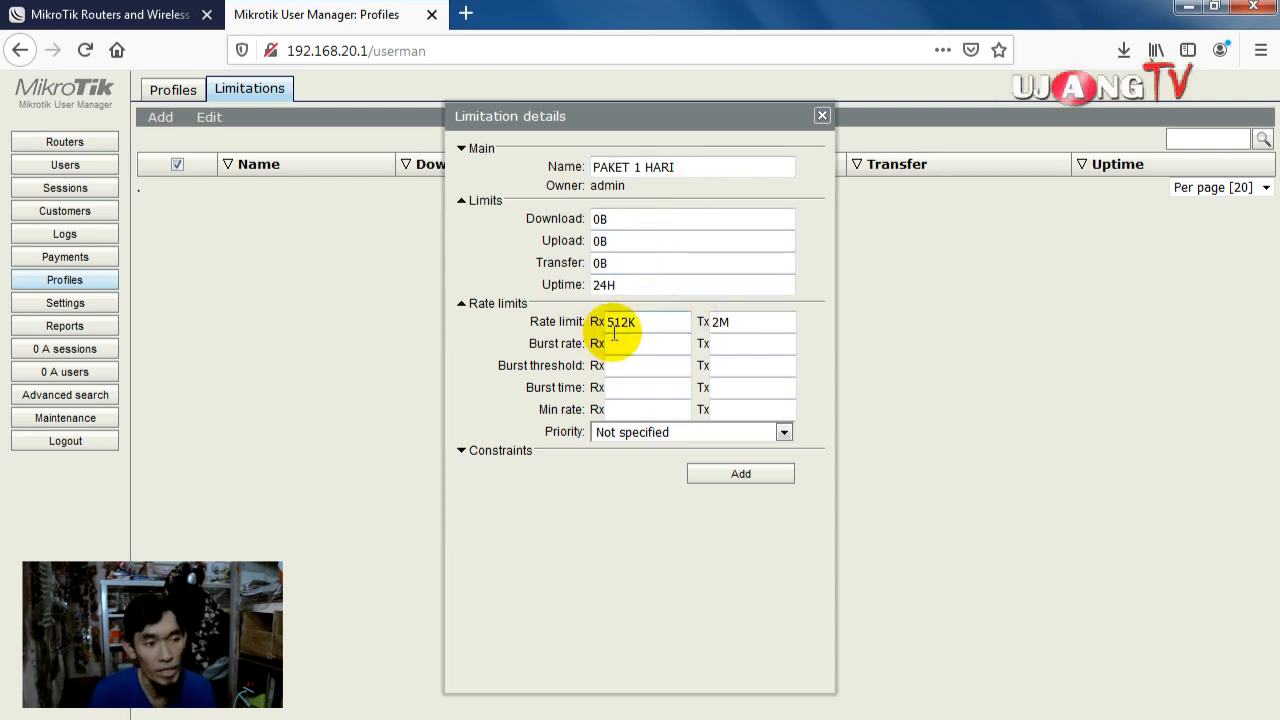
left_click(729, 475)
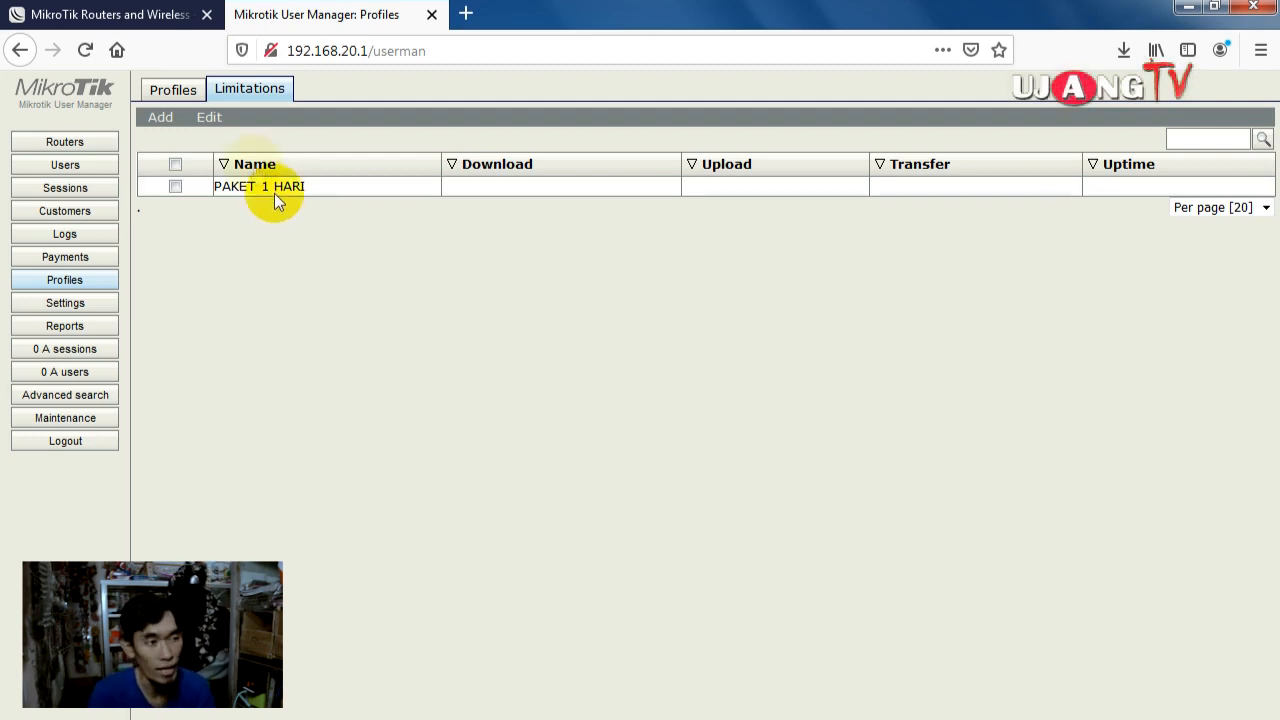
Step: Add limitation PAKET 1 JAM with uptime 1H, receive rate 512K and transmit rate 2M
left_click(170, 122)
left_click(176, 137)
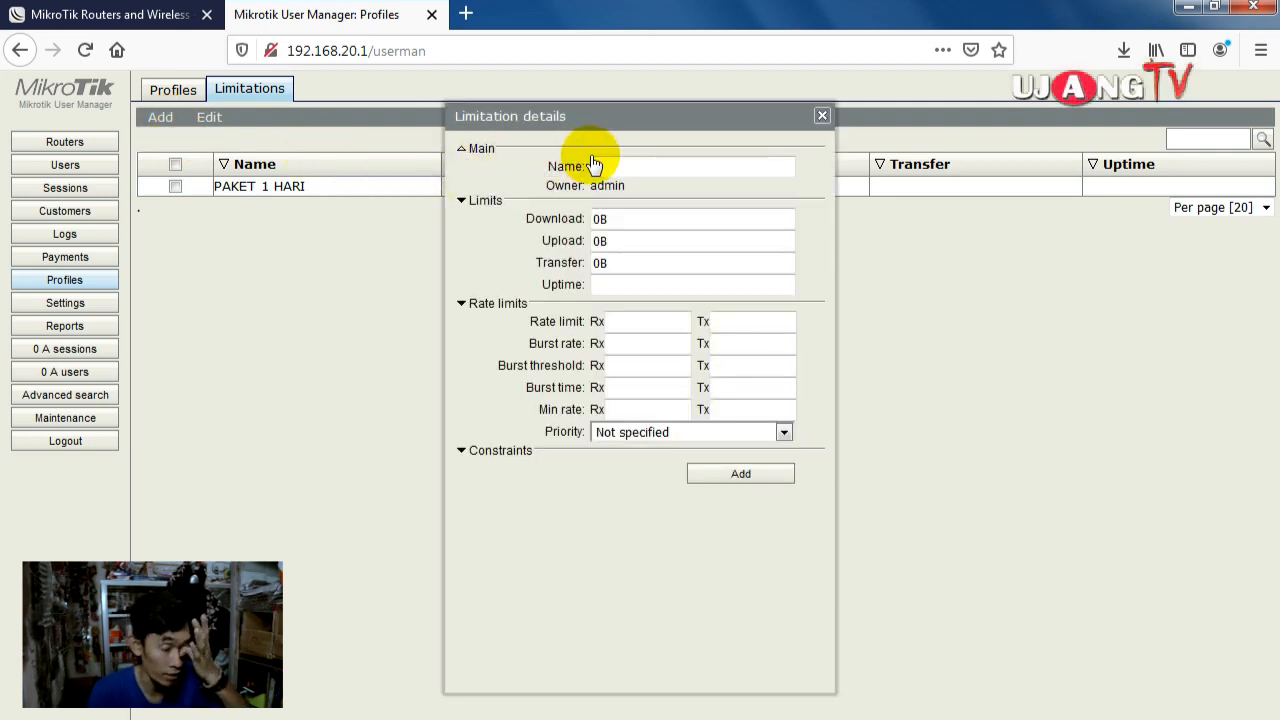
left_click(600, 166)
type("PAKET 1 JAM")
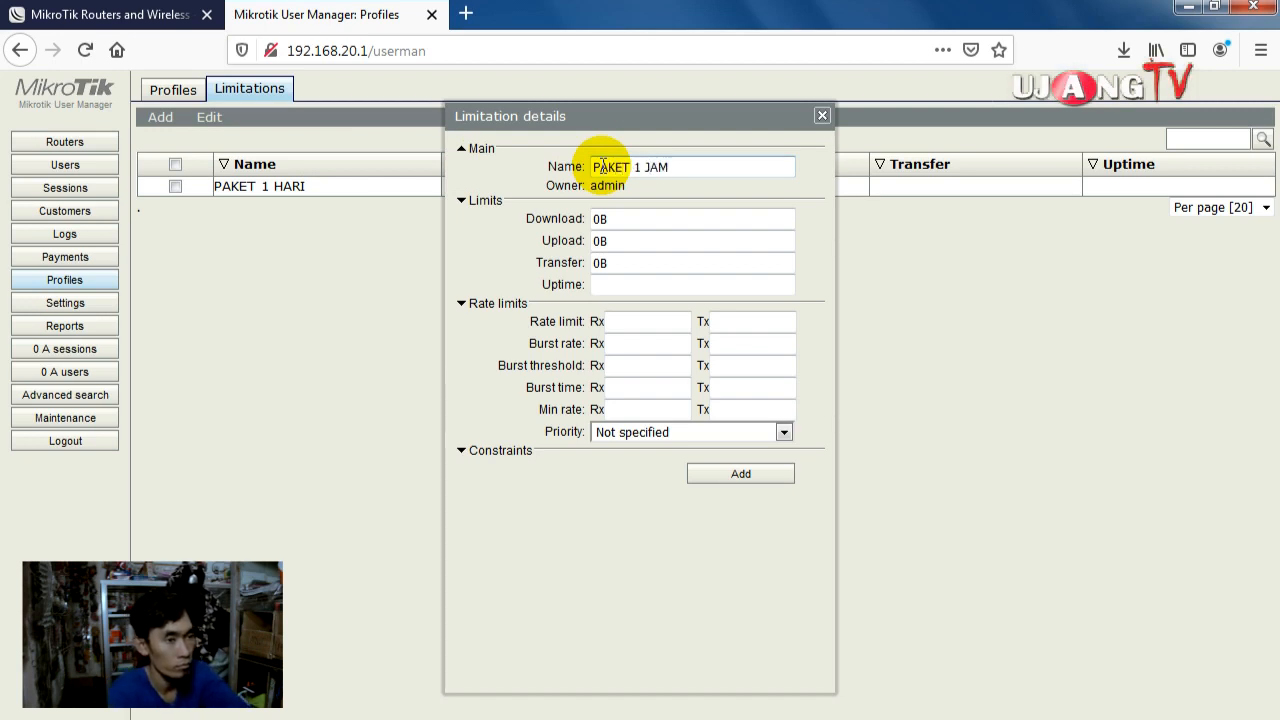
left_click(629, 285)
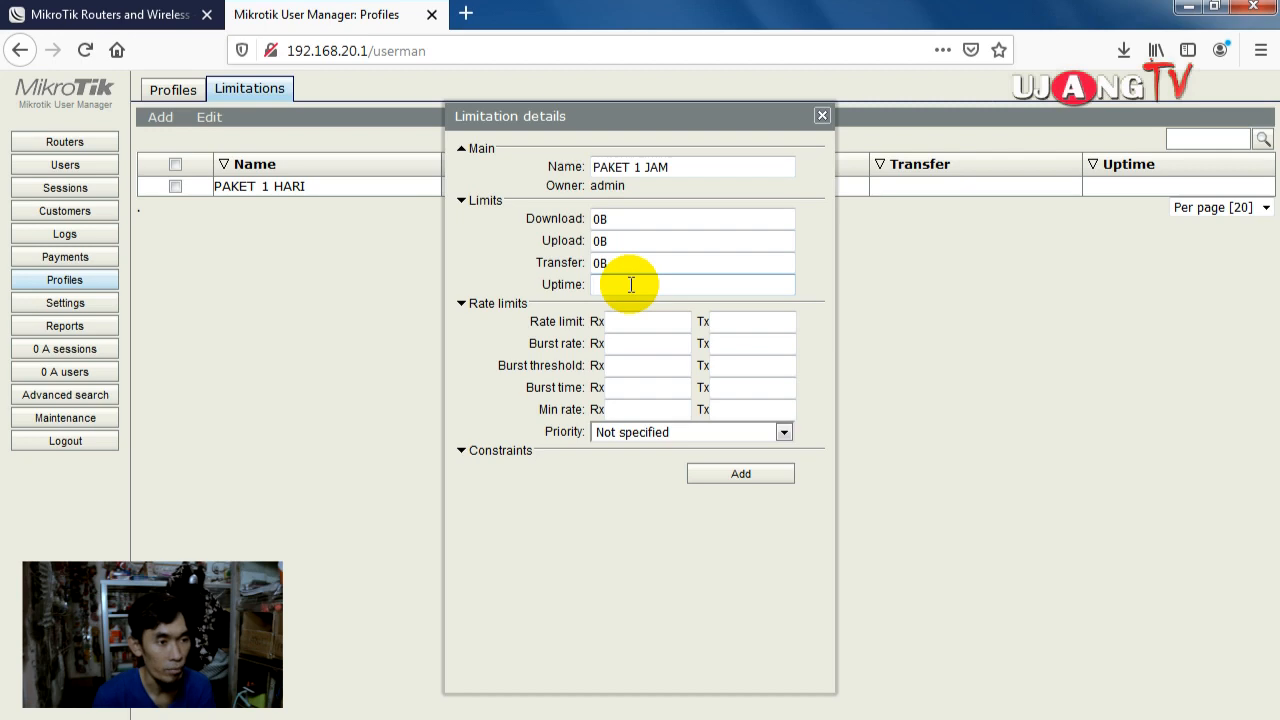
key("BackSpace")
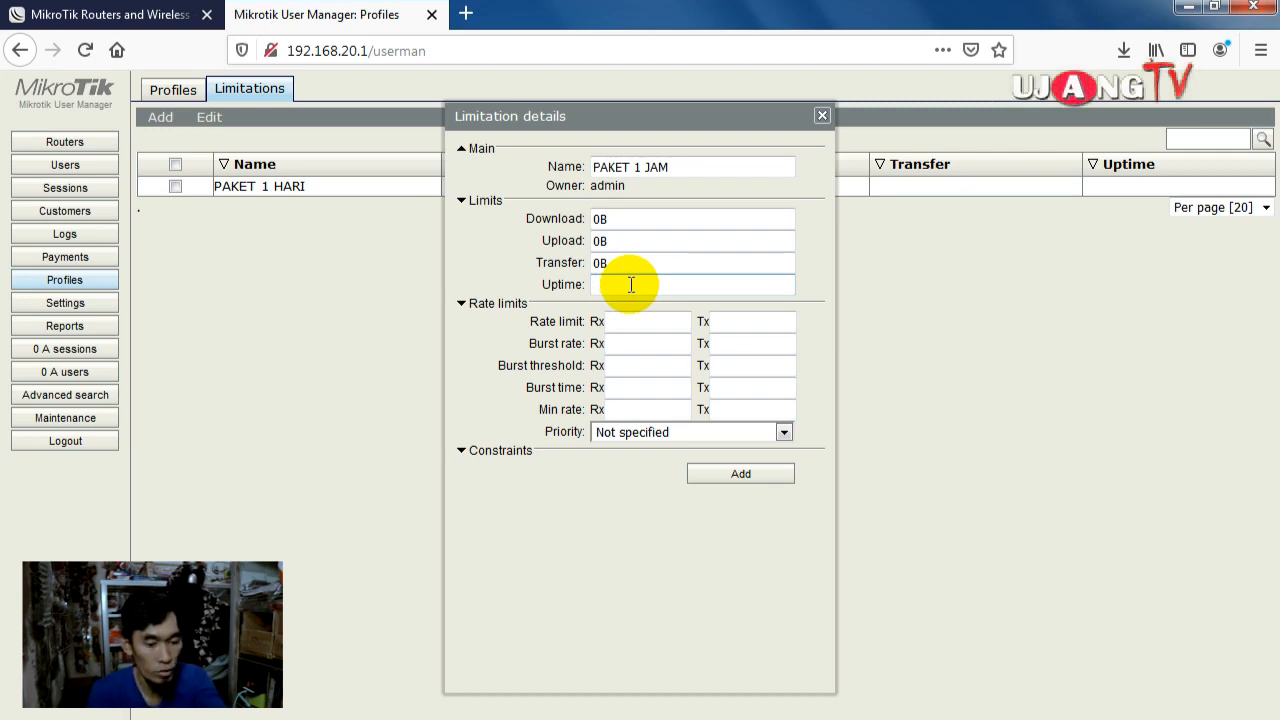
type("1H")
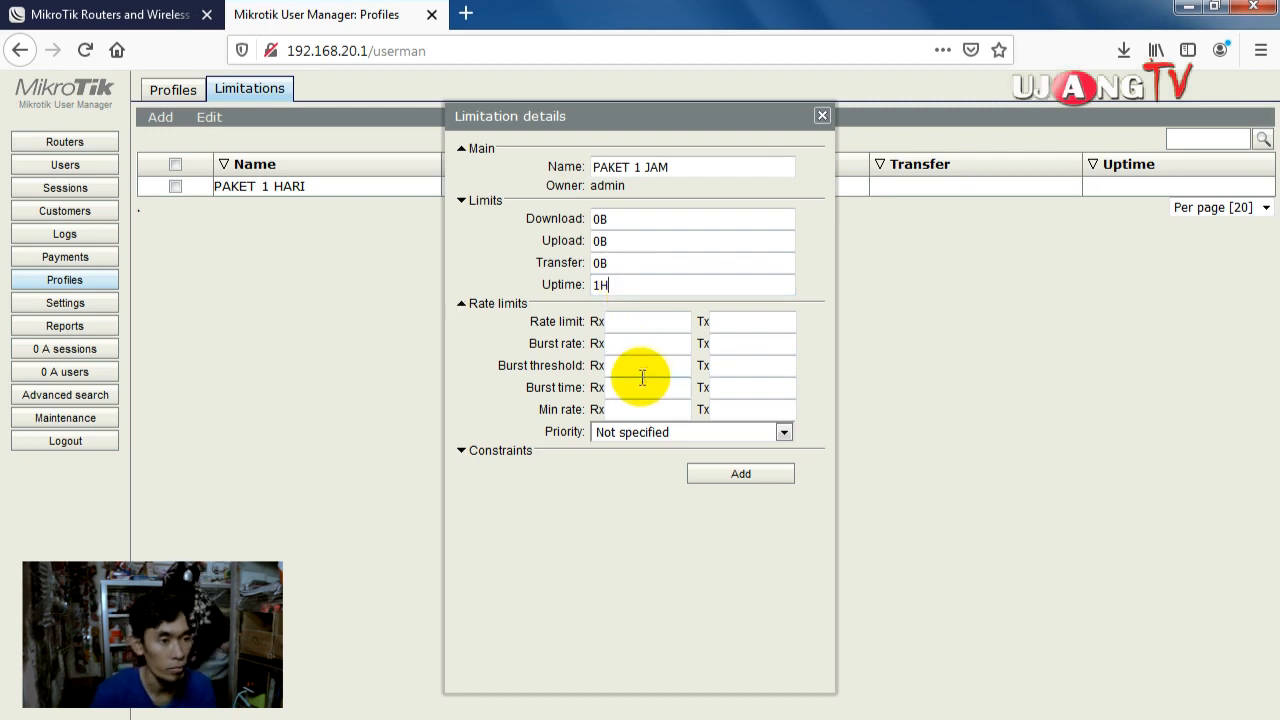
left_click(643, 323)
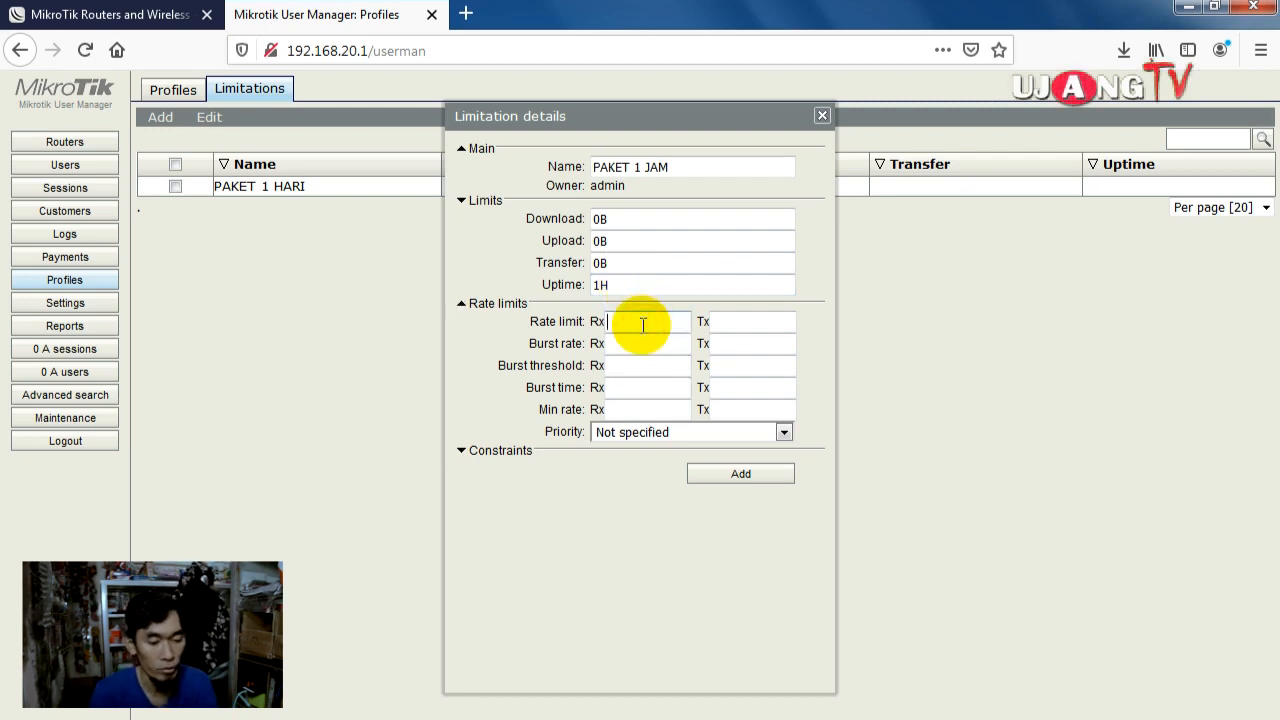
type("512")
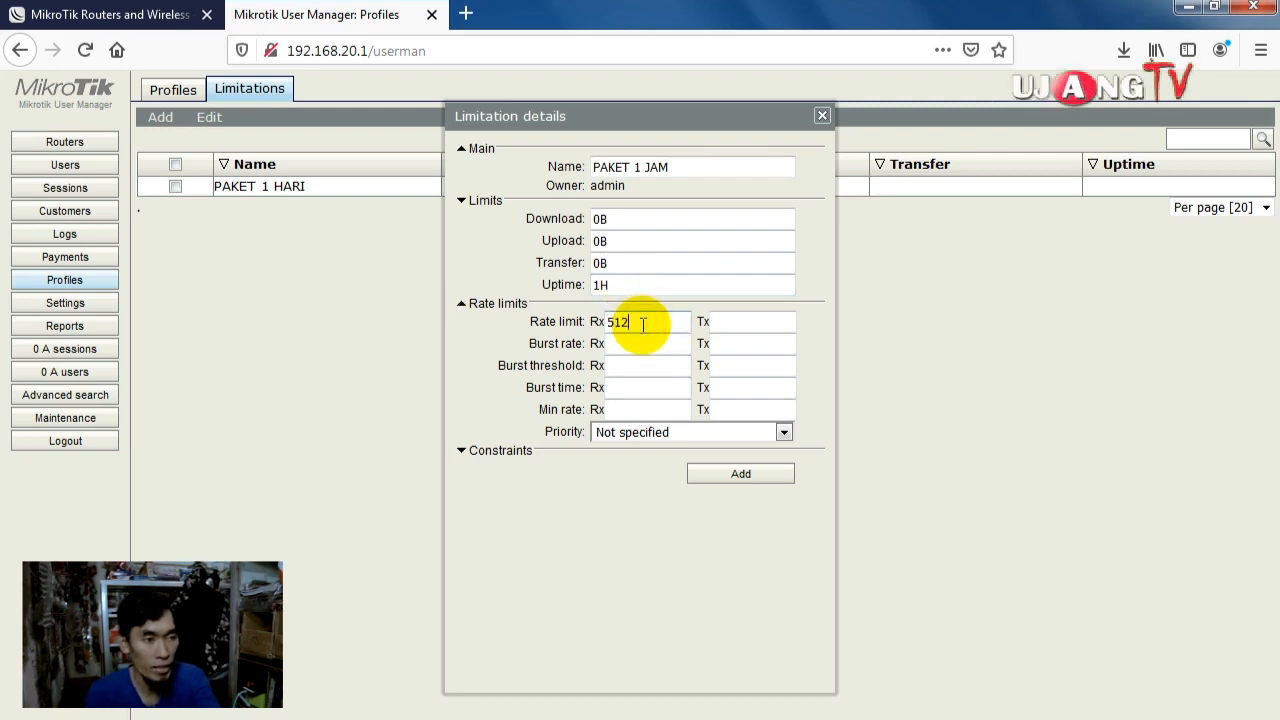
type("K")
left_click(744, 325)
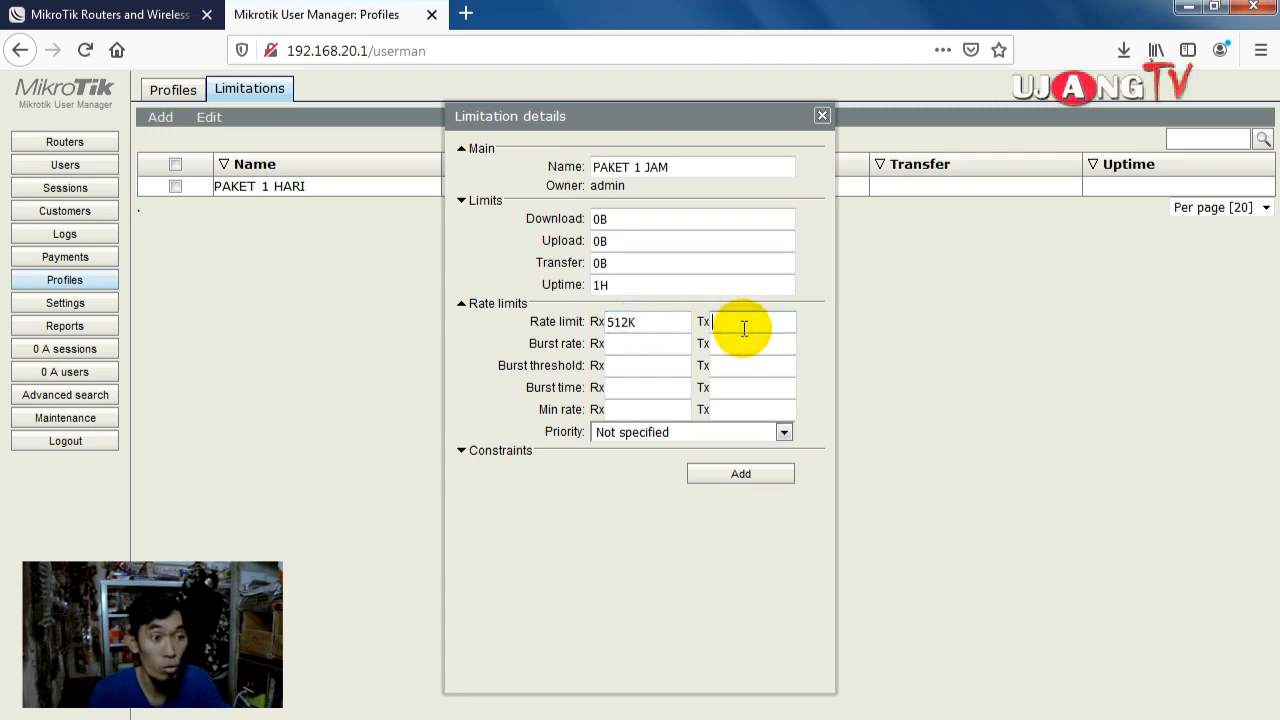
type("2M")
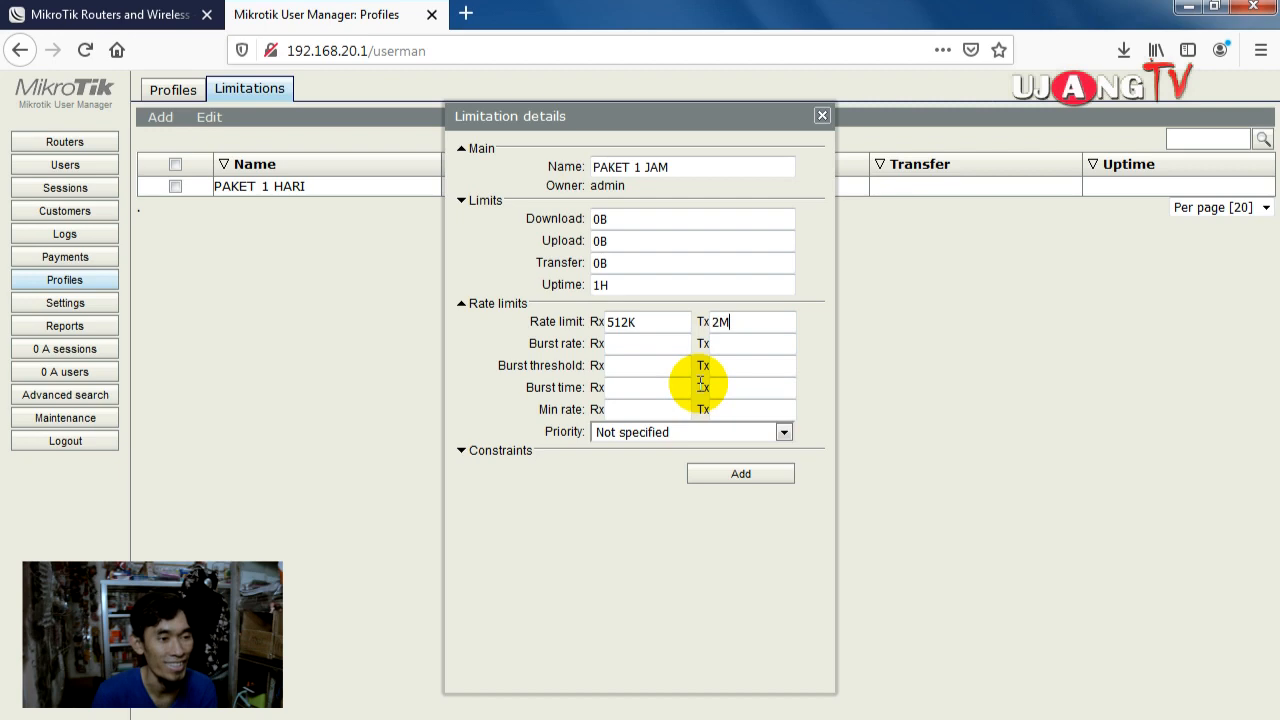
left_click(738, 471)
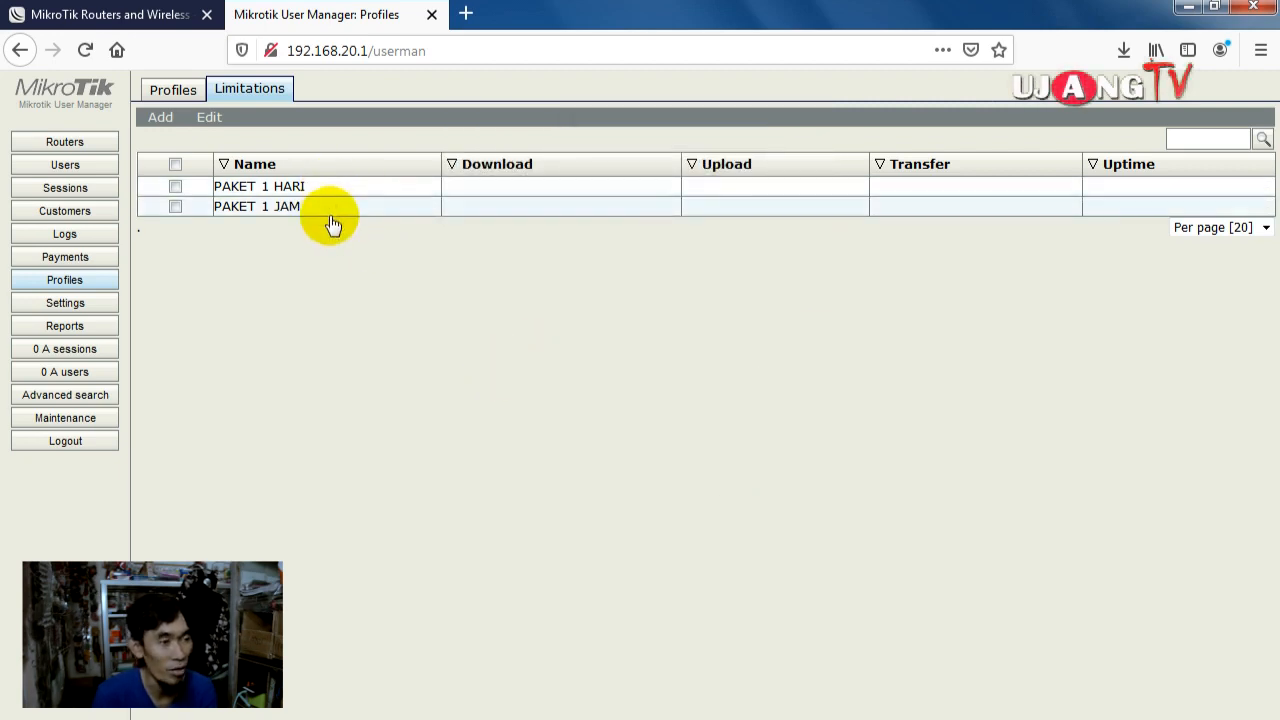
Step: Create a new profile named PAKET 1 HARI
left_click(180, 90)
left_click(278, 118)
left_click(622, 389)
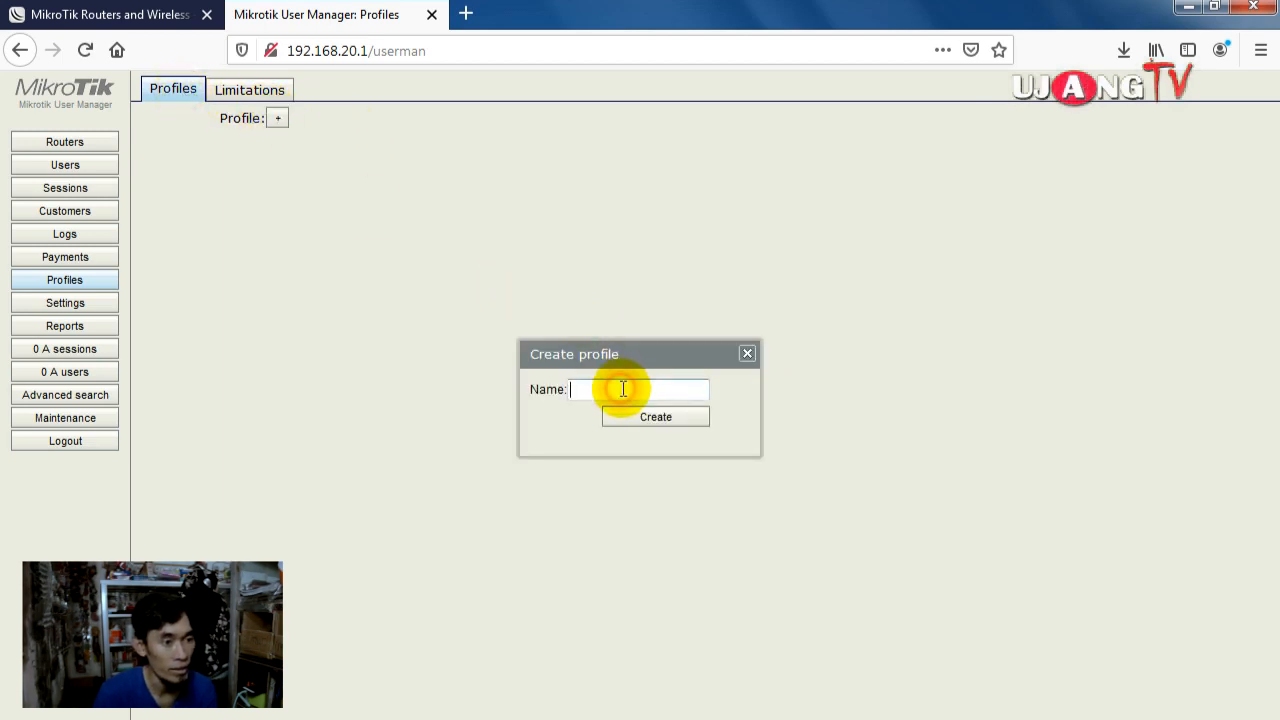
type("PAKET 1 J")
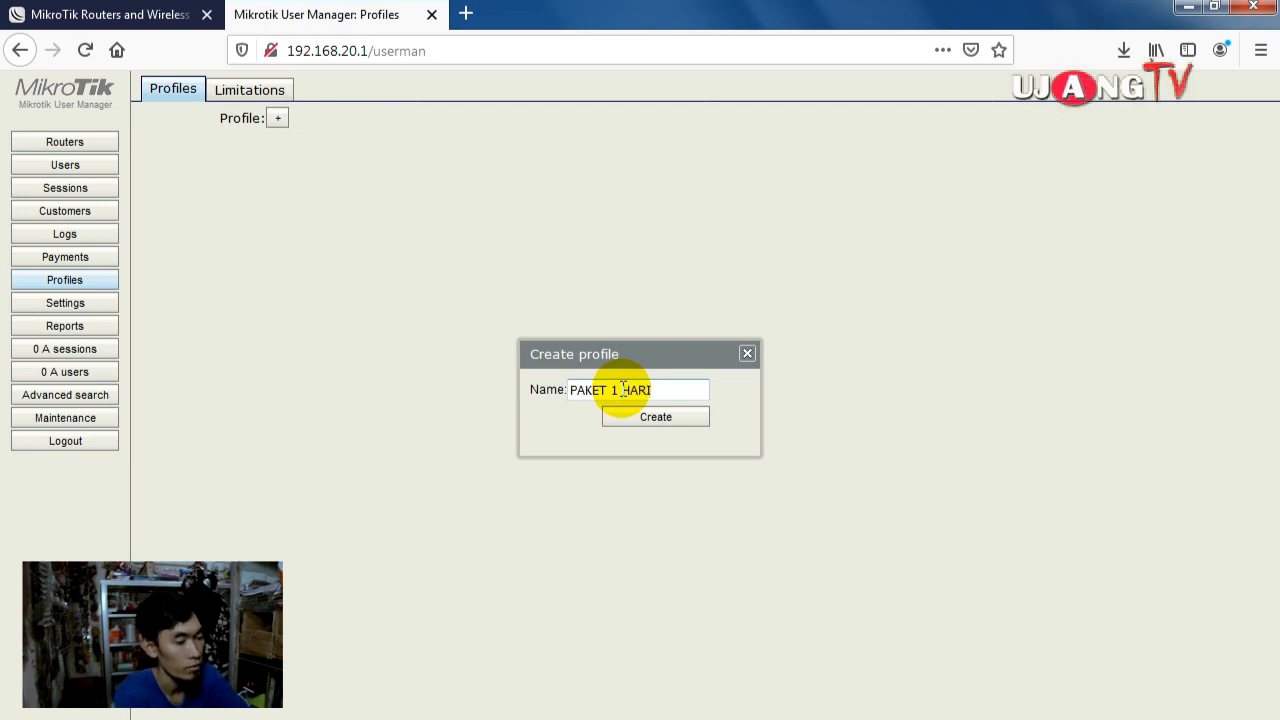
type("ARI")
left_click(642, 415)
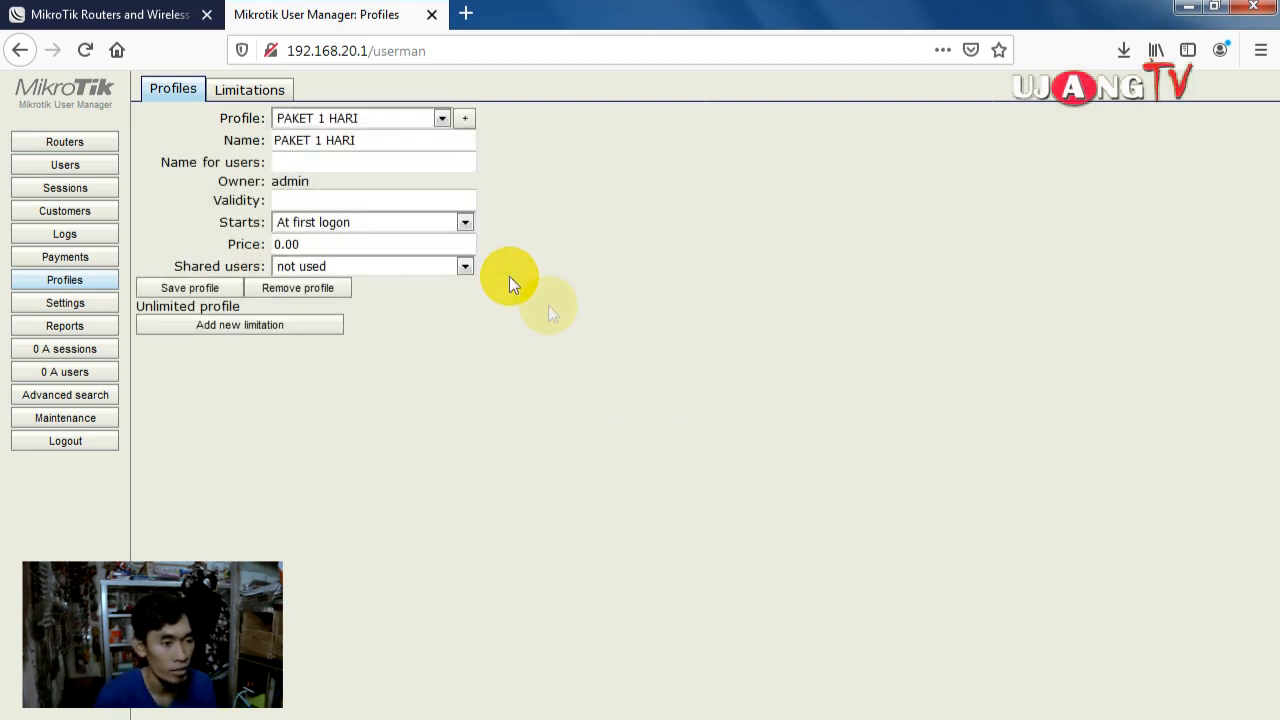
Step: Set its user-facing name, 24h validity, price 5000 and one shared user, then save
left_click(325, 164)
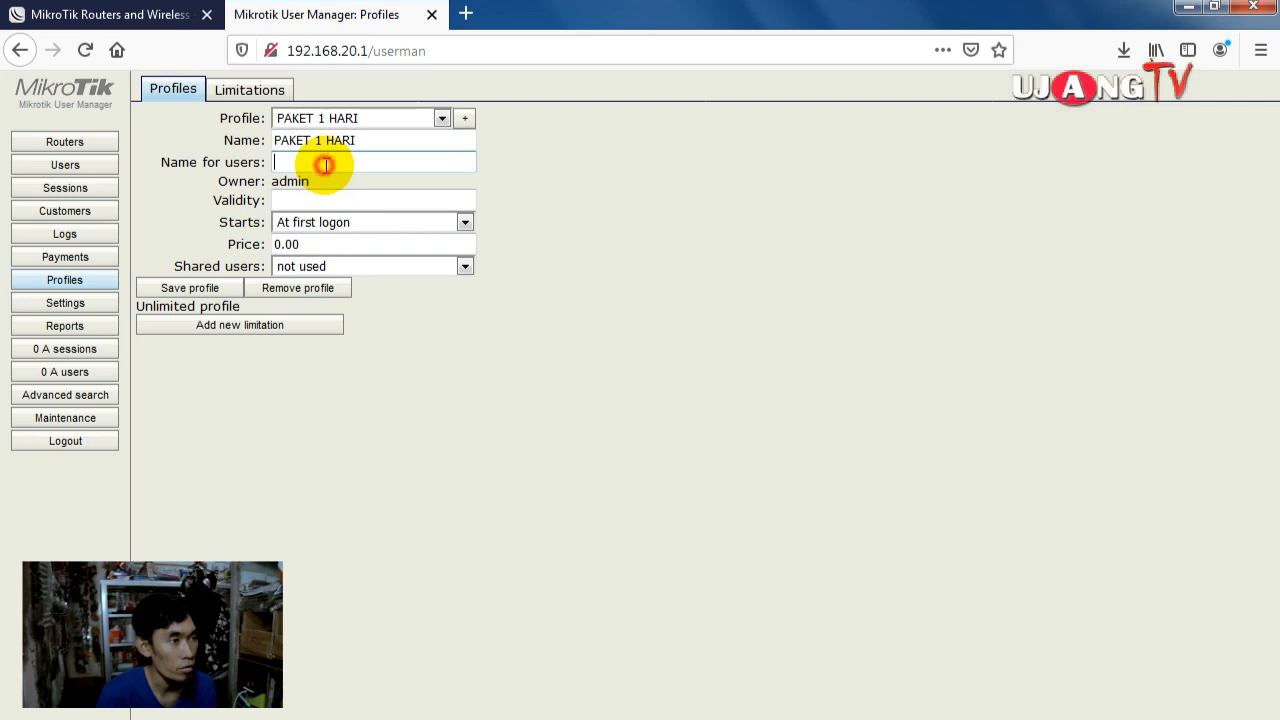
type("OAKET 1 HARI")
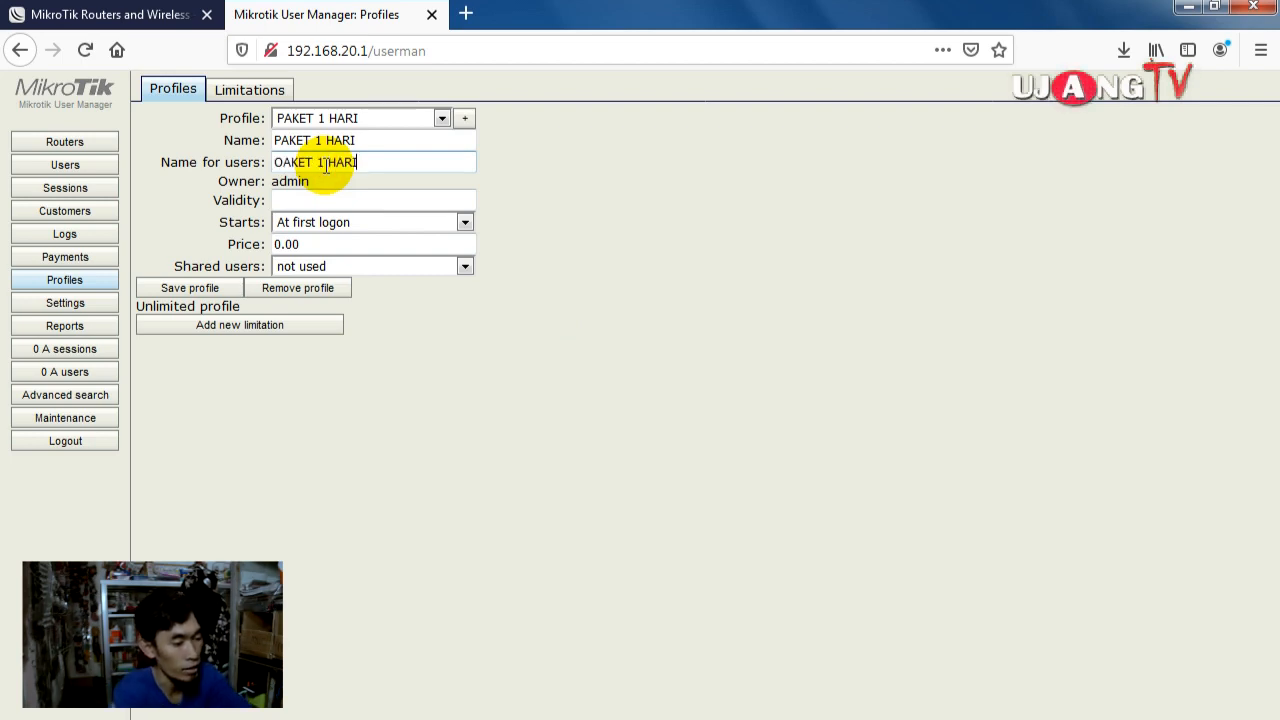
left_click(319, 197)
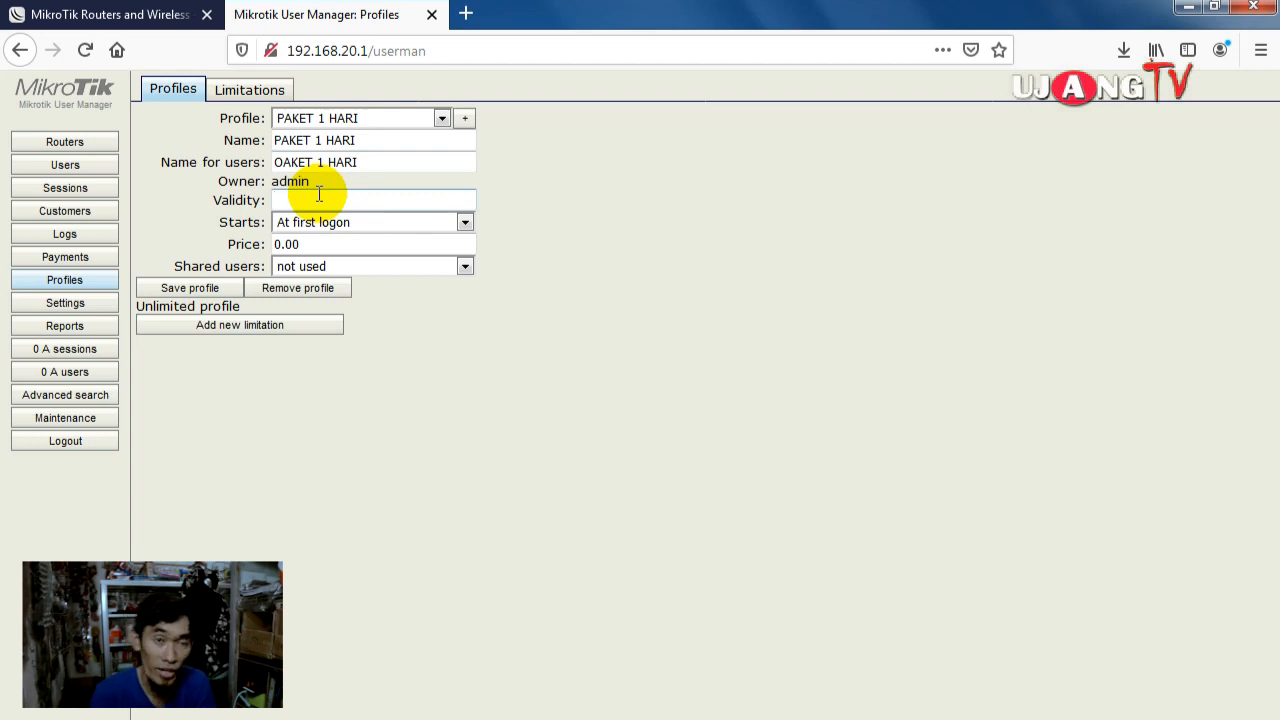
type("24")
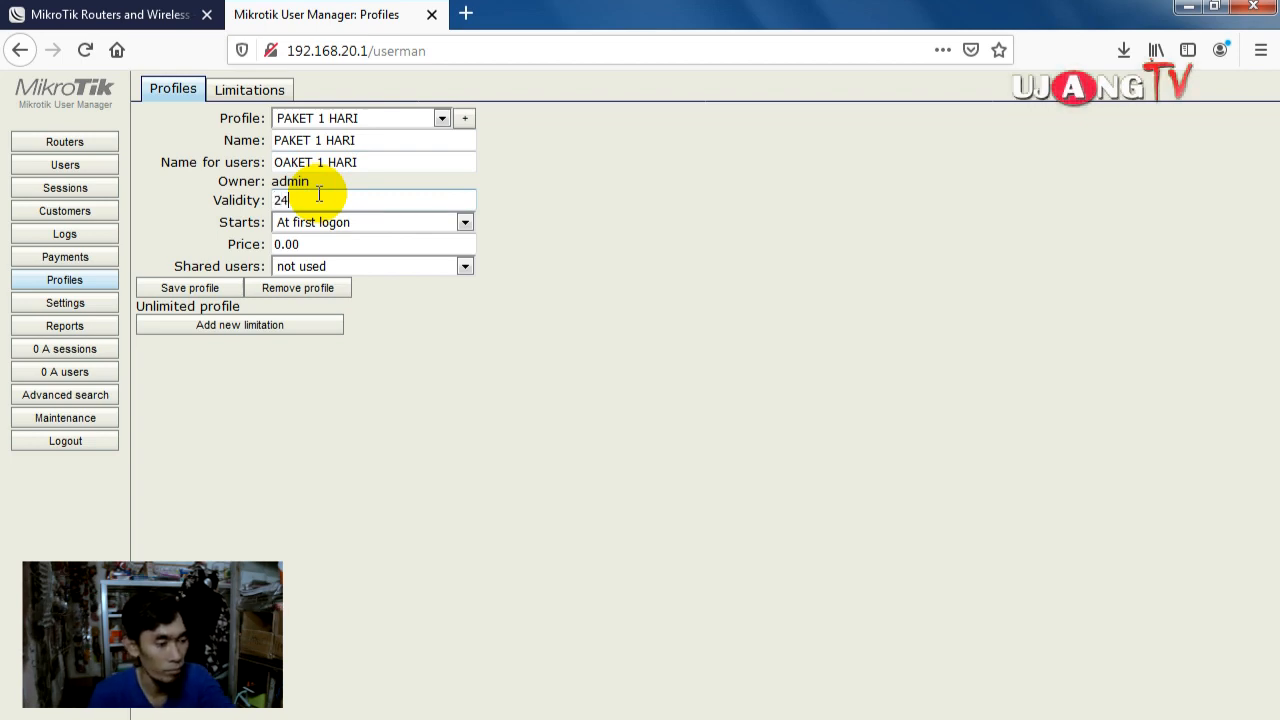
type("h")
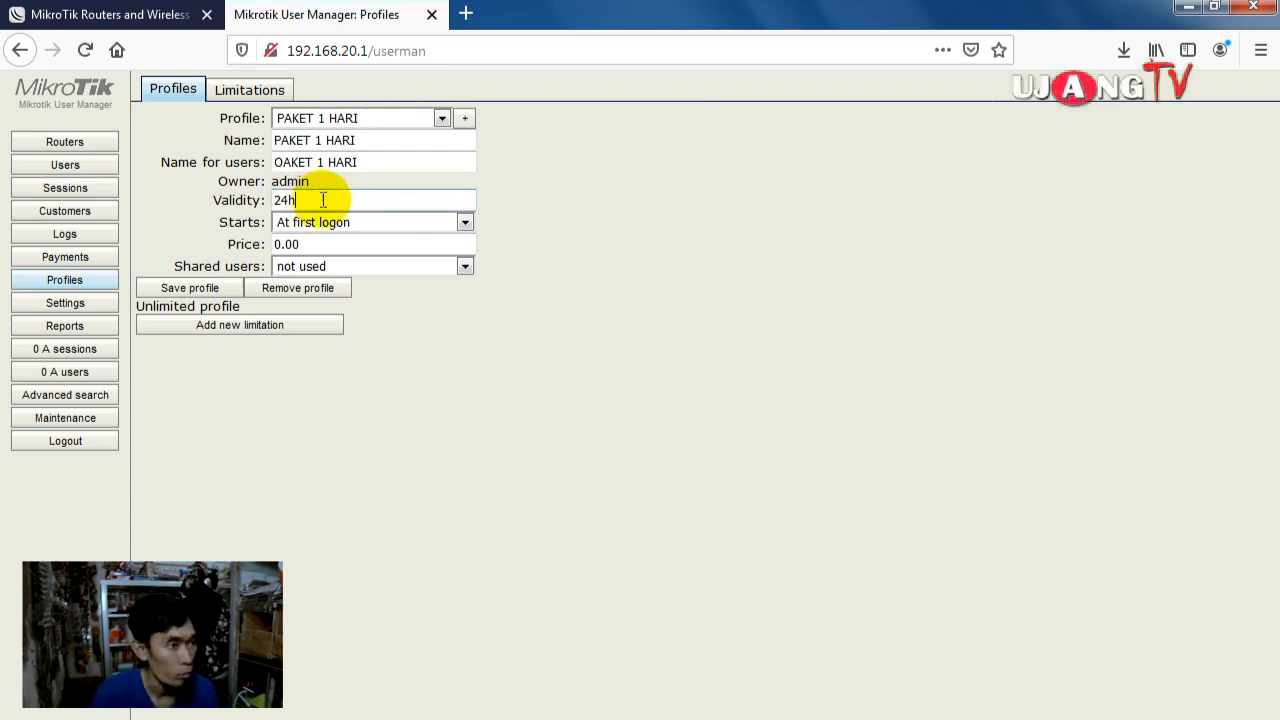
left_click_drag(314, 244, 265, 258)
type("5000")
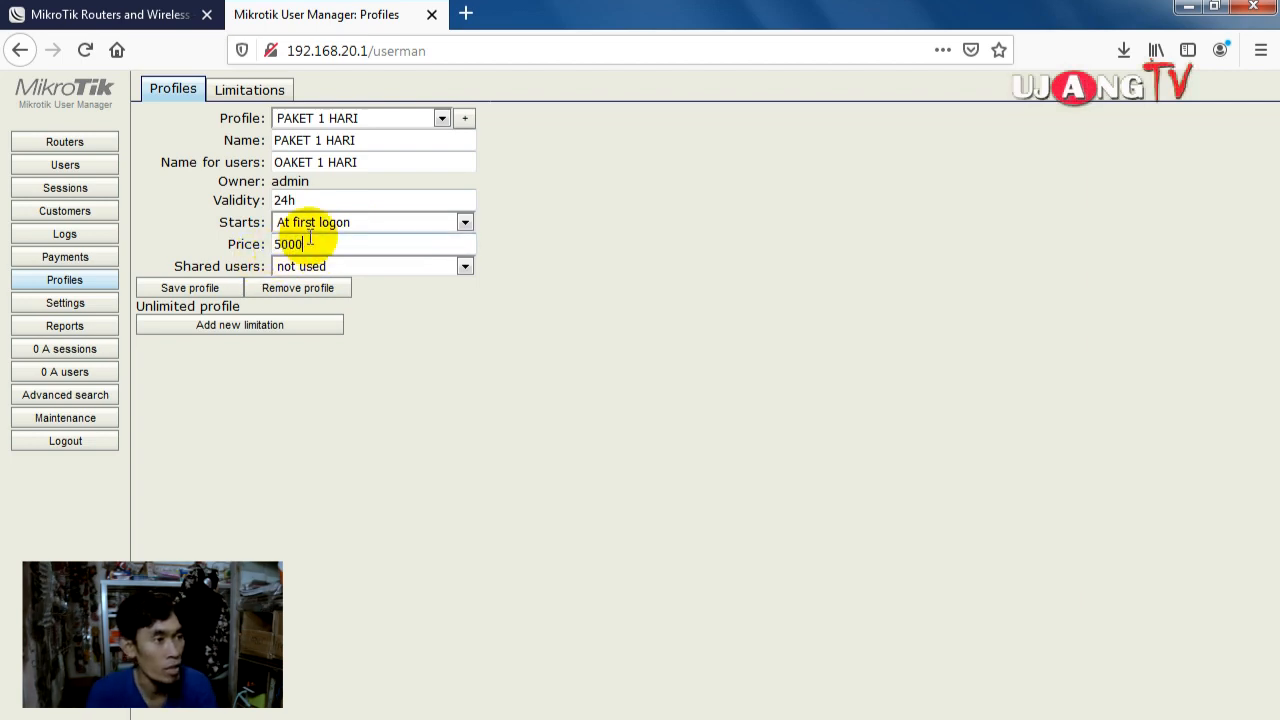
left_click(353, 264)
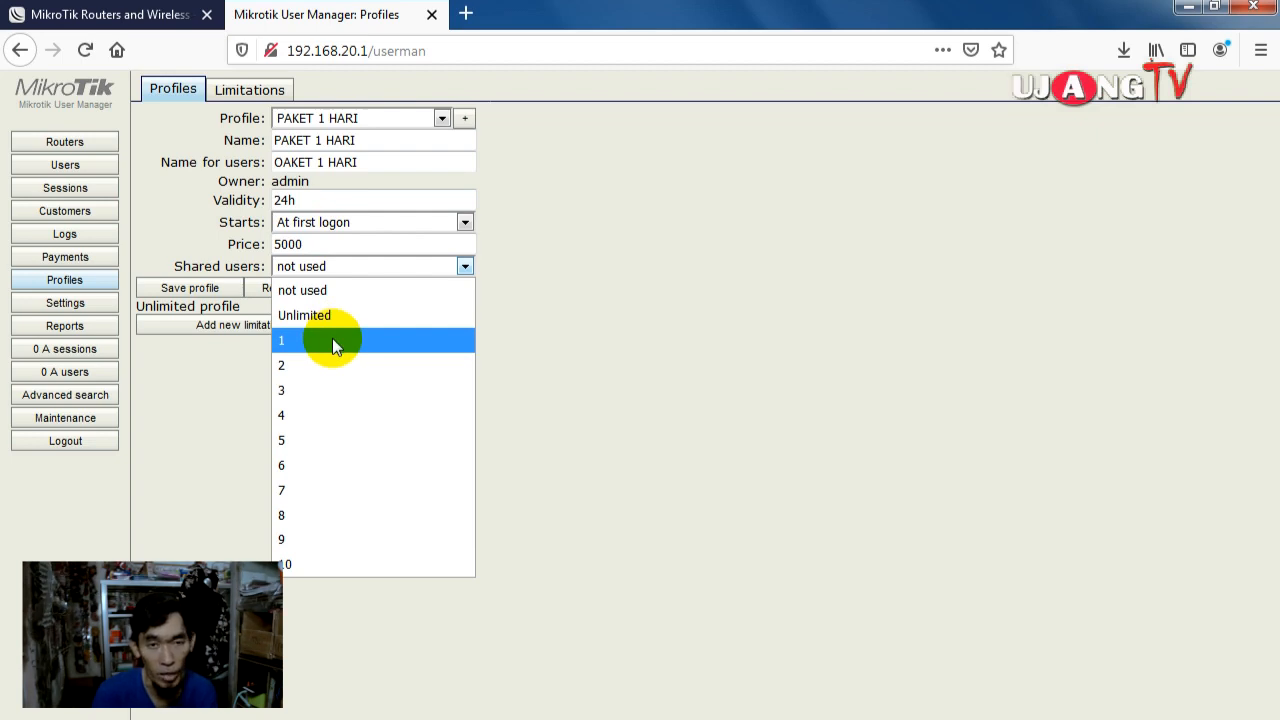
left_click(332, 340)
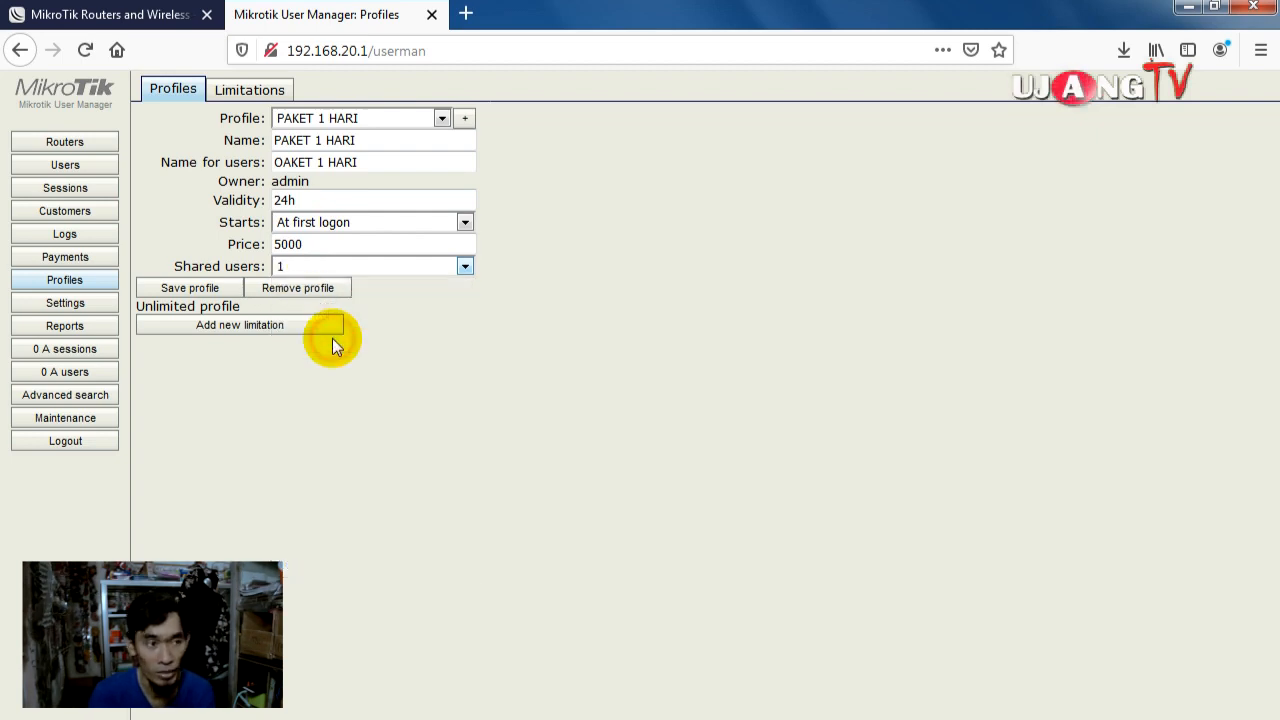
left_click(214, 290)
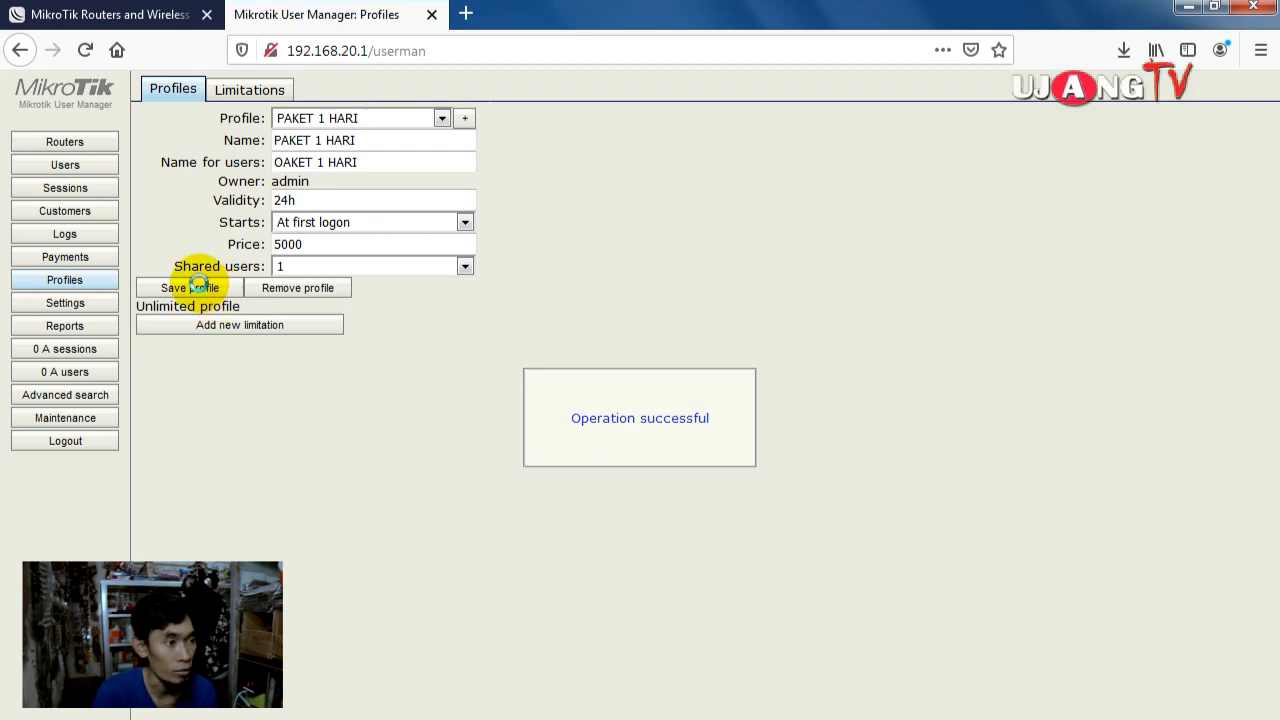
Step: Attach the PAKET 1 HARI limitation to the profile
left_click(250, 326)
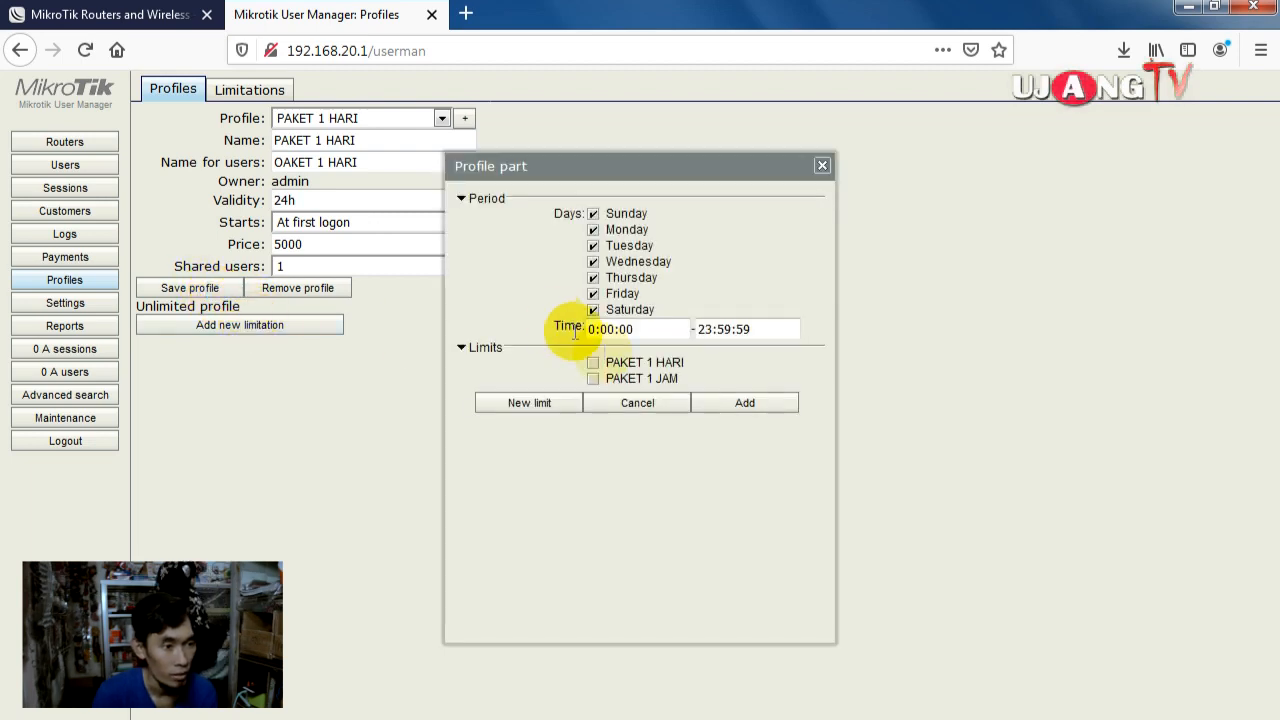
left_click(593, 362)
left_click(788, 418)
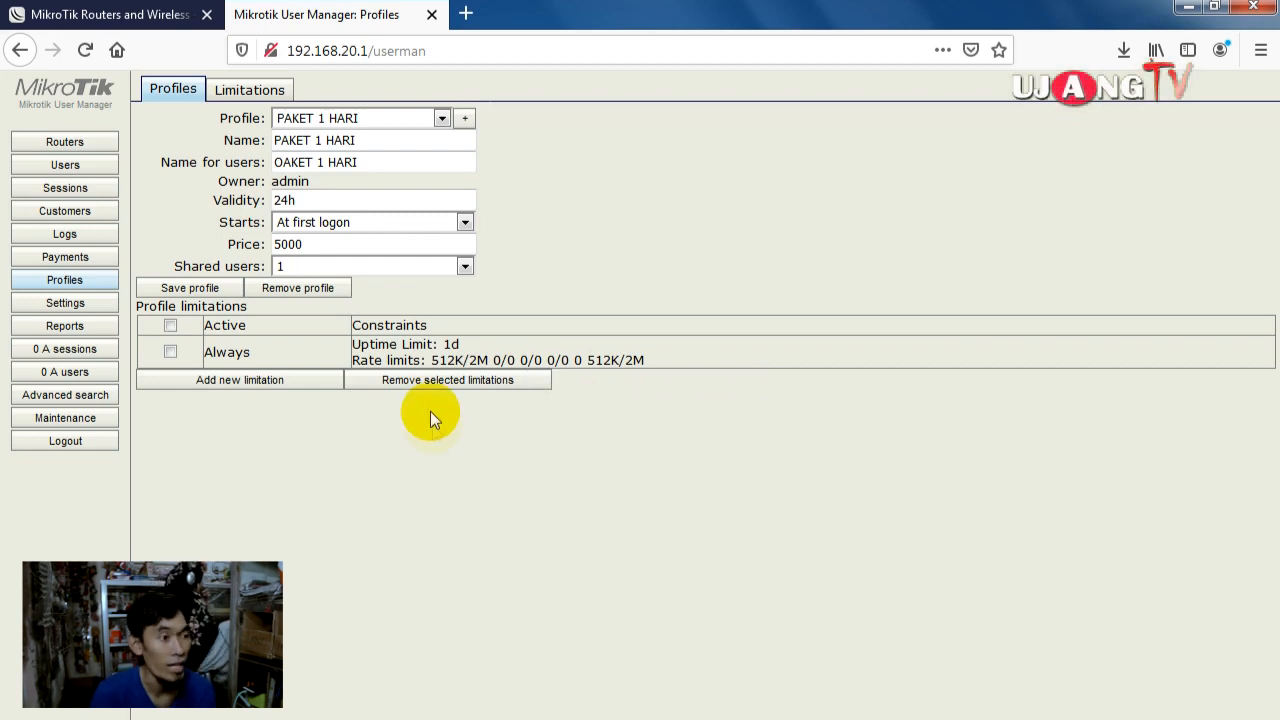
left_click(440, 120)
left_click(466, 119)
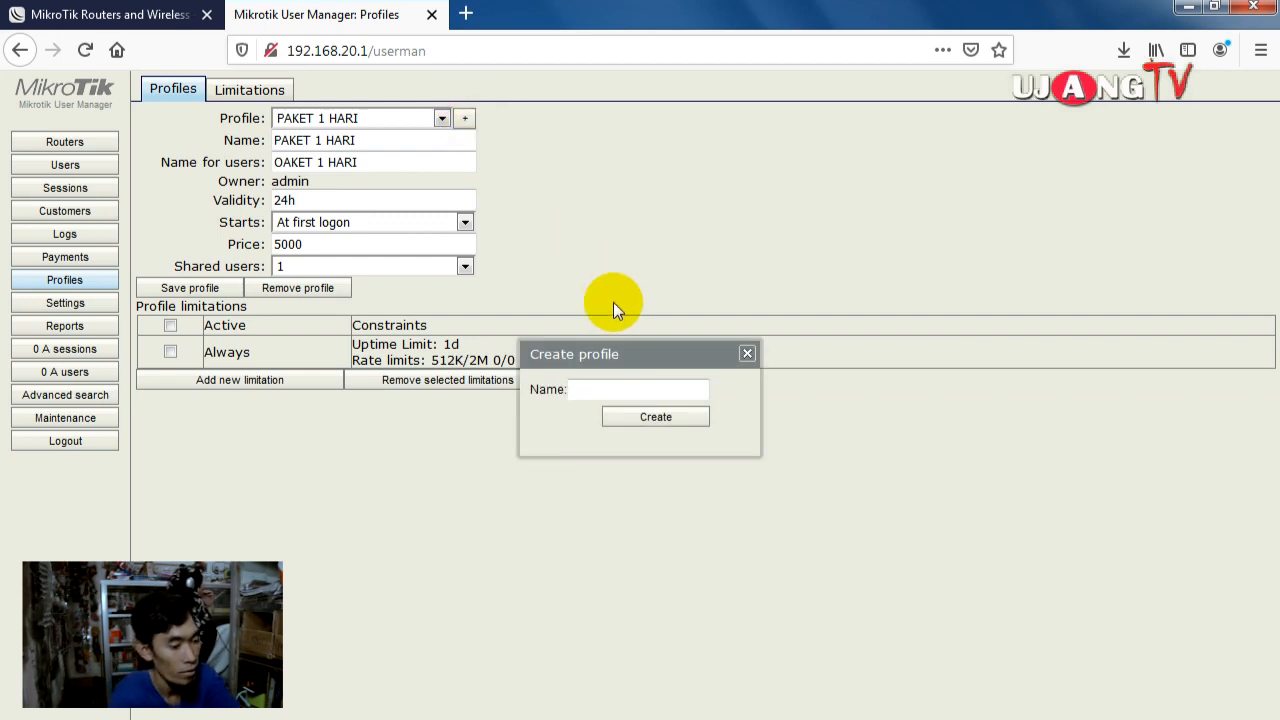
Step: Create a new profile named PAKET 1 JAM
type("PAKW")
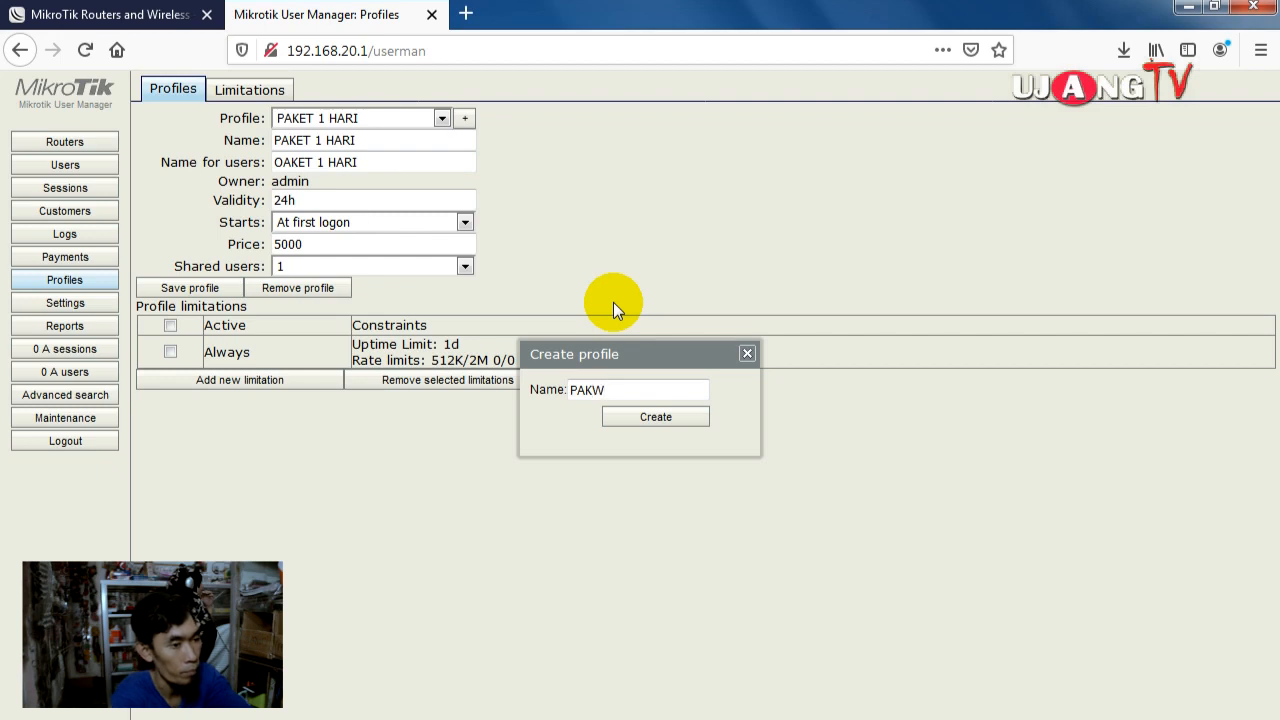
key("BackSpace")
type("ET 1 JAM")
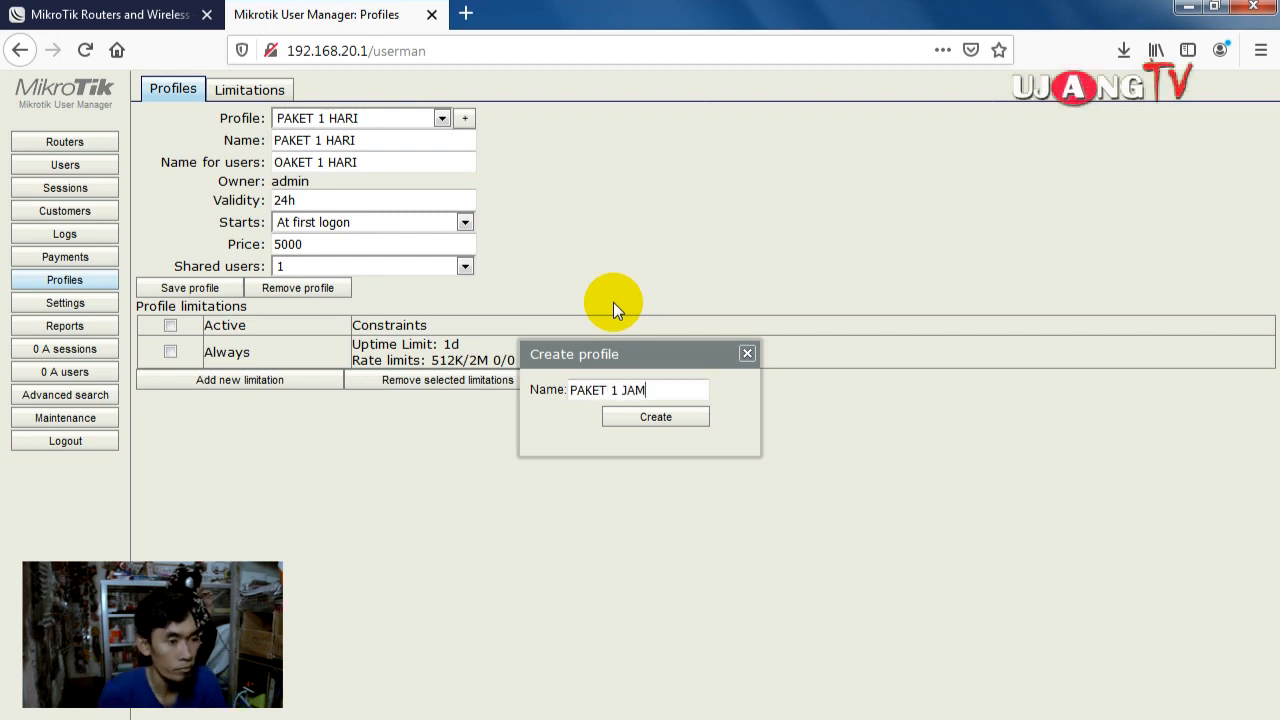
left_click(656, 418)
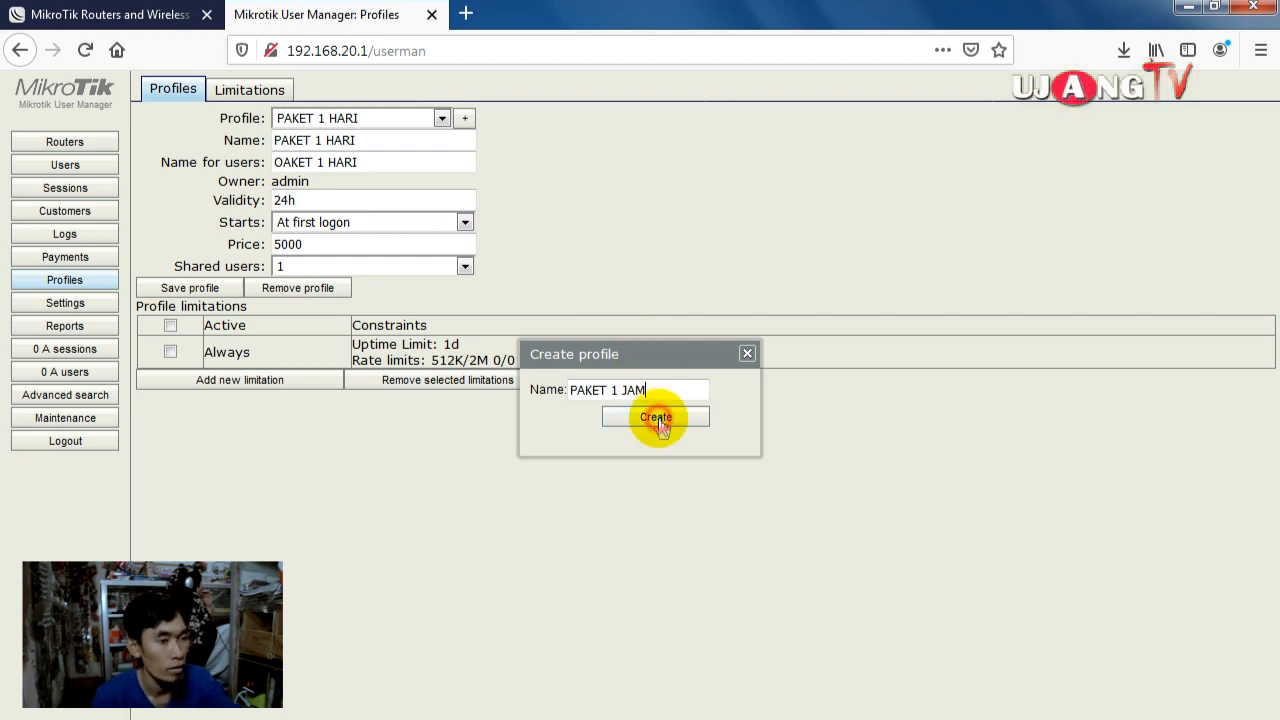
Step: Set its validity to 1h, price 1000 and one shared user, then save
left_click(350, 166)
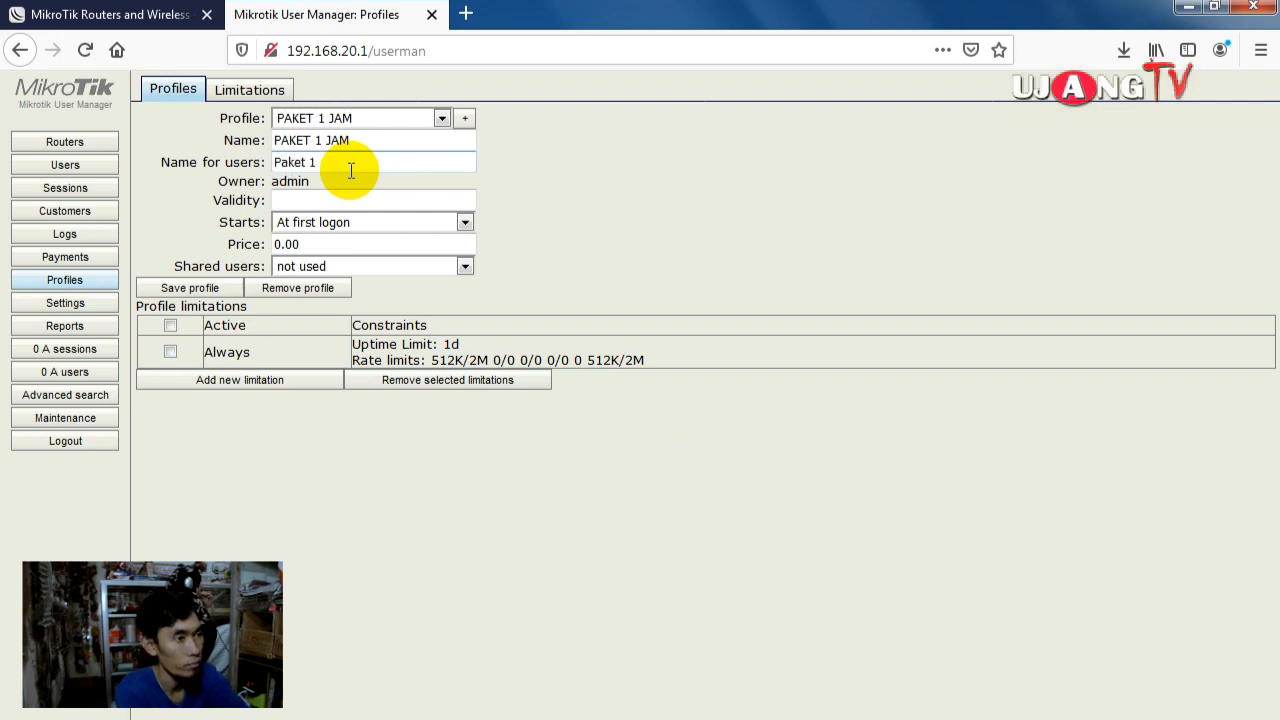
left_click(333, 197)
type("1hg")
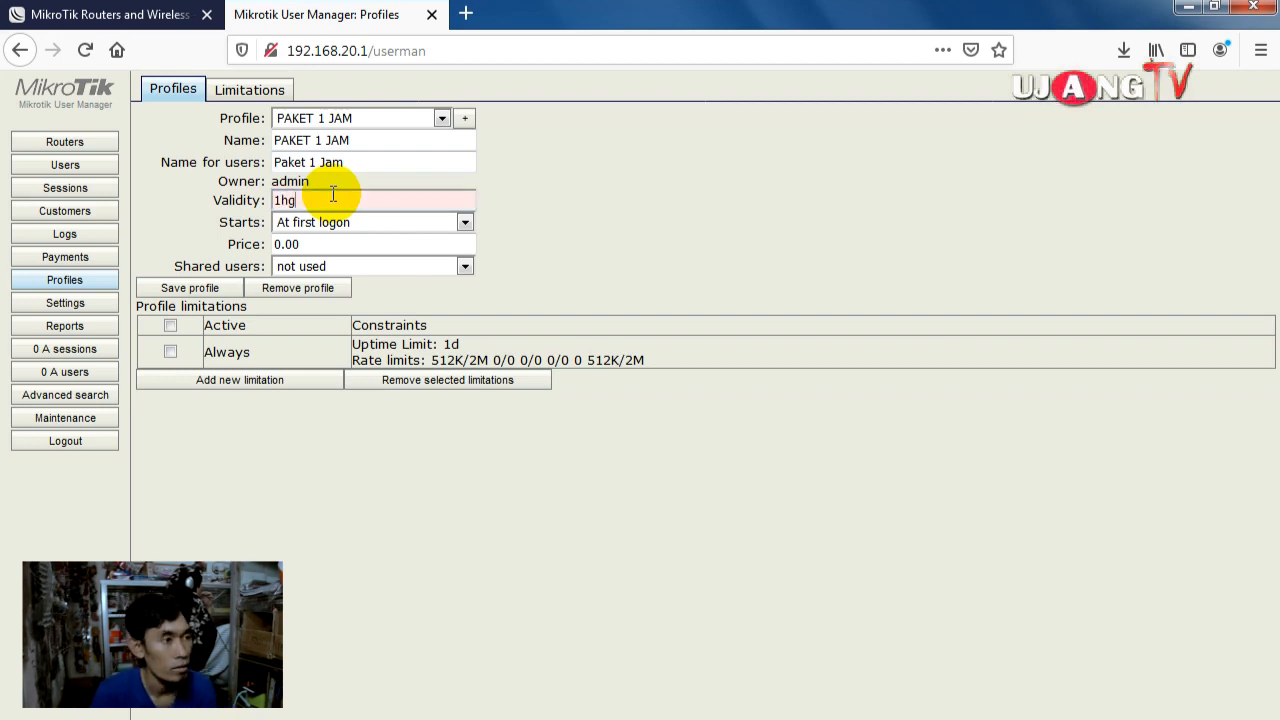
key("BackSpace")
double_click(328, 245)
type("10000")
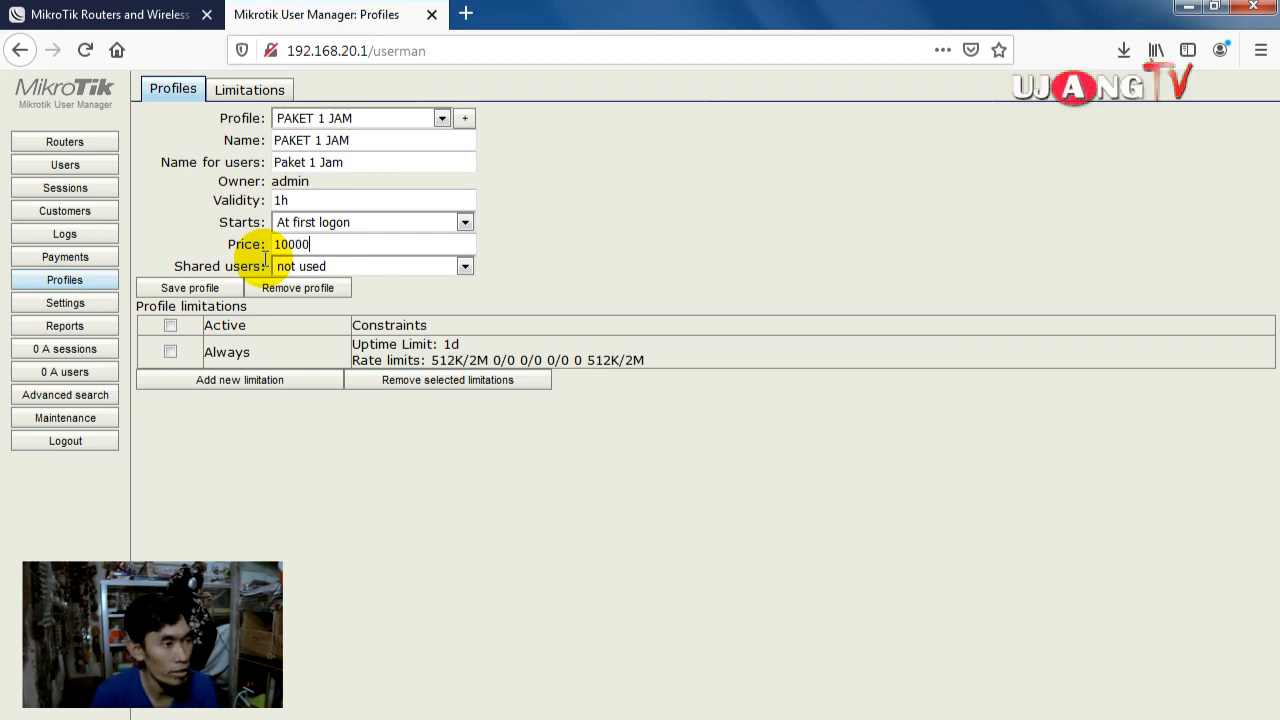
key("BackSpace")
left_click(349, 265)
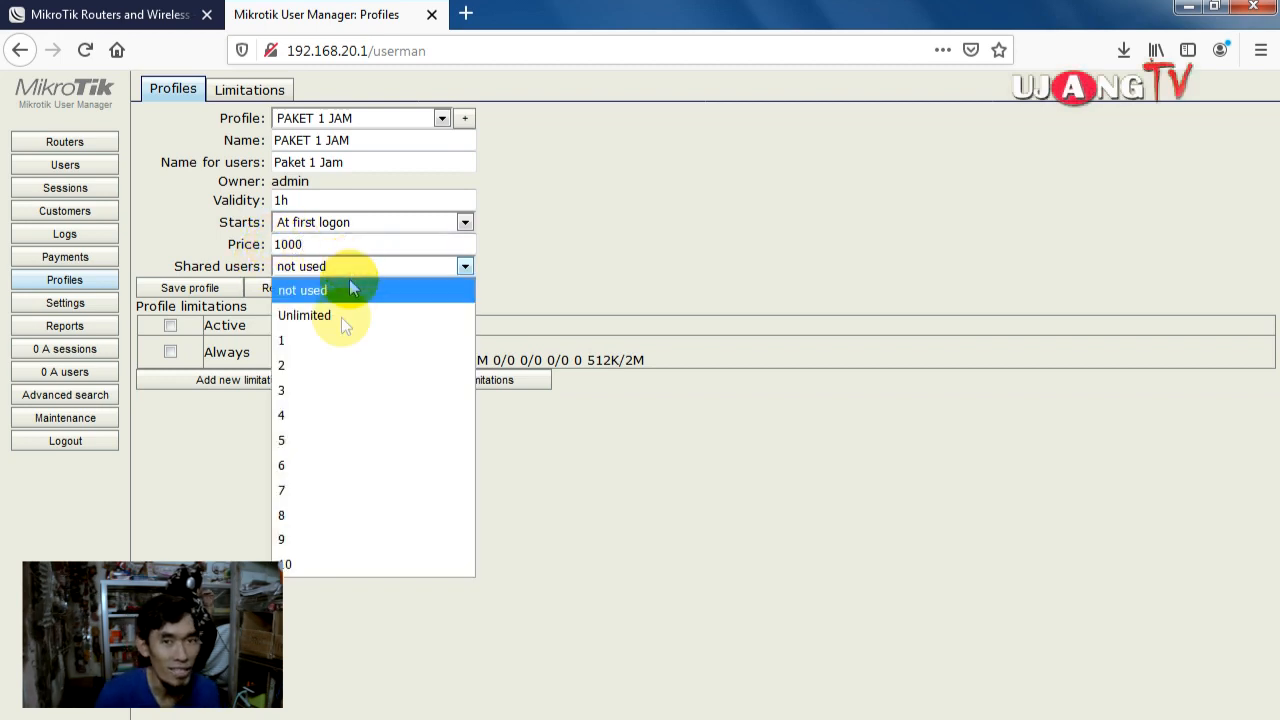
left_click(305, 341)
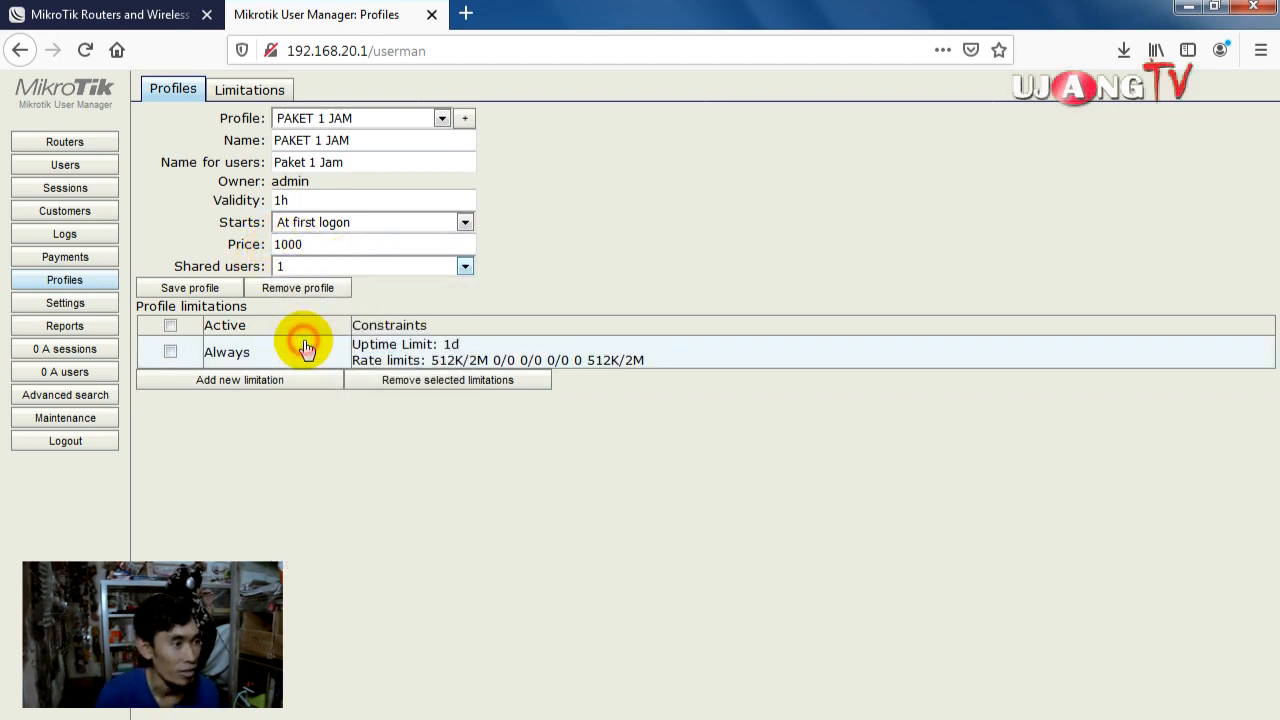
left_click(208, 288)
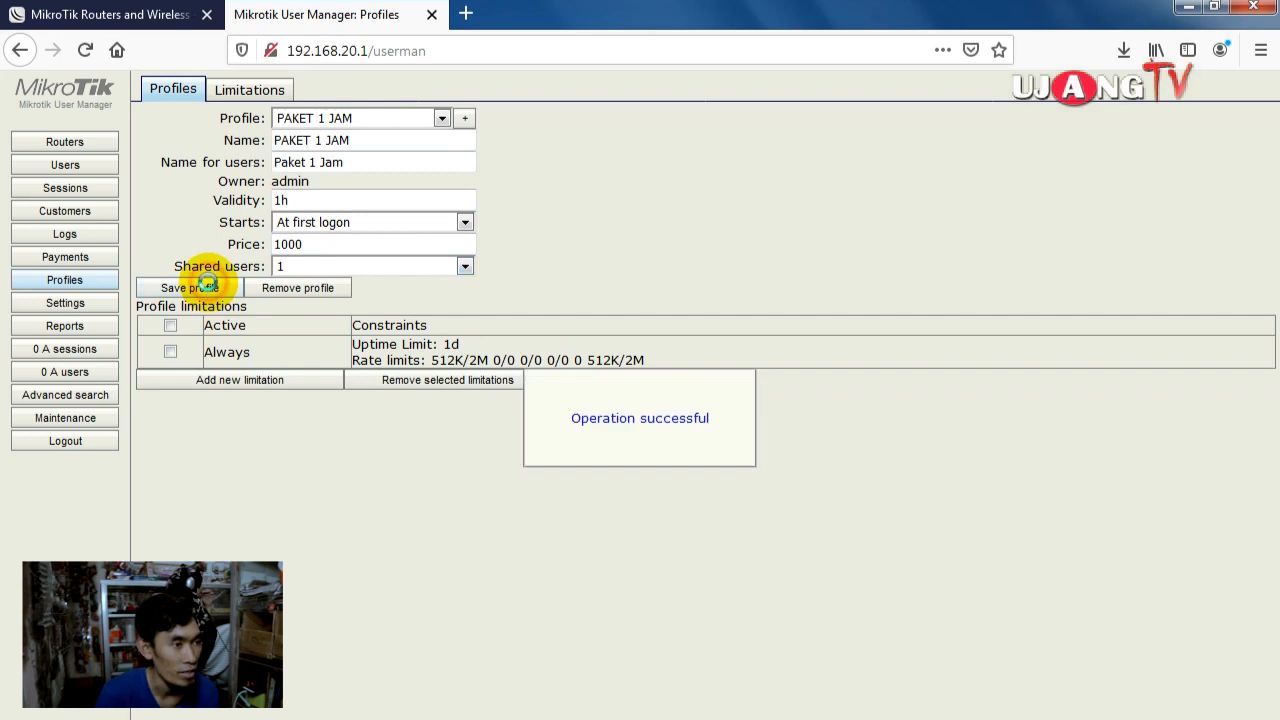
Step: Attach the PAKET 1 JAM limitation to the profile
left_click(285, 380)
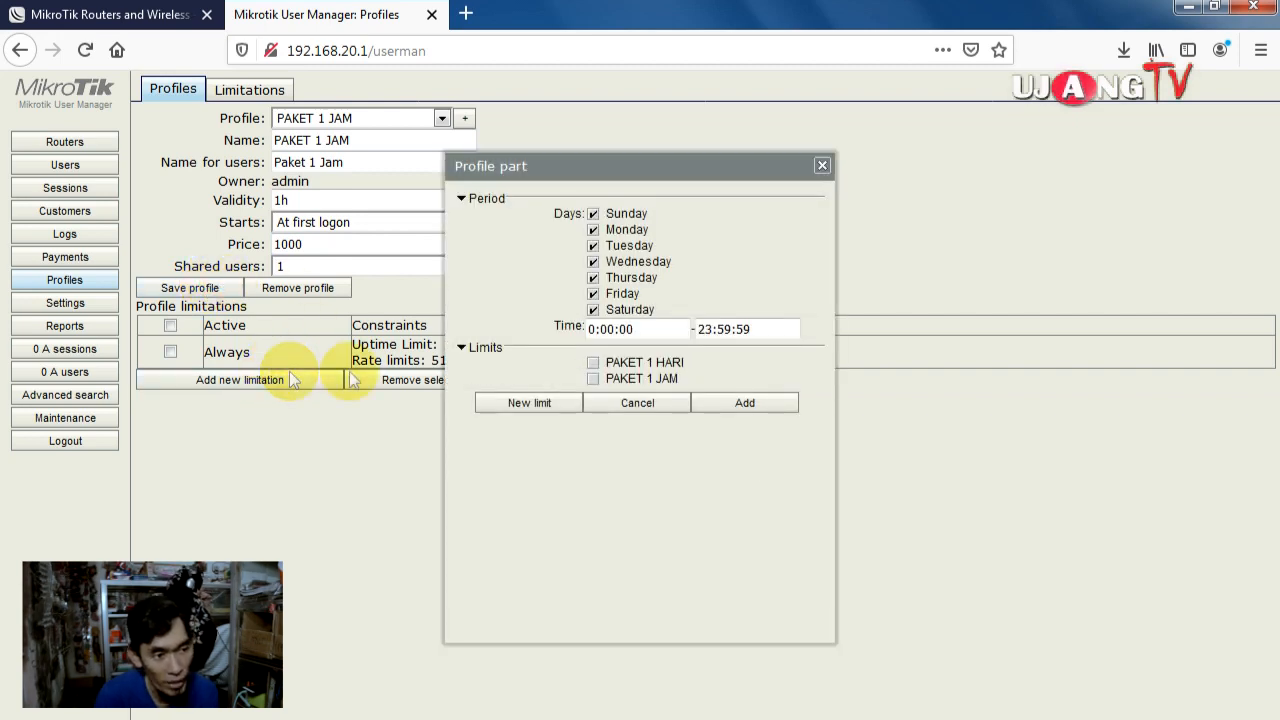
left_click(593, 378)
left_click(735, 400)
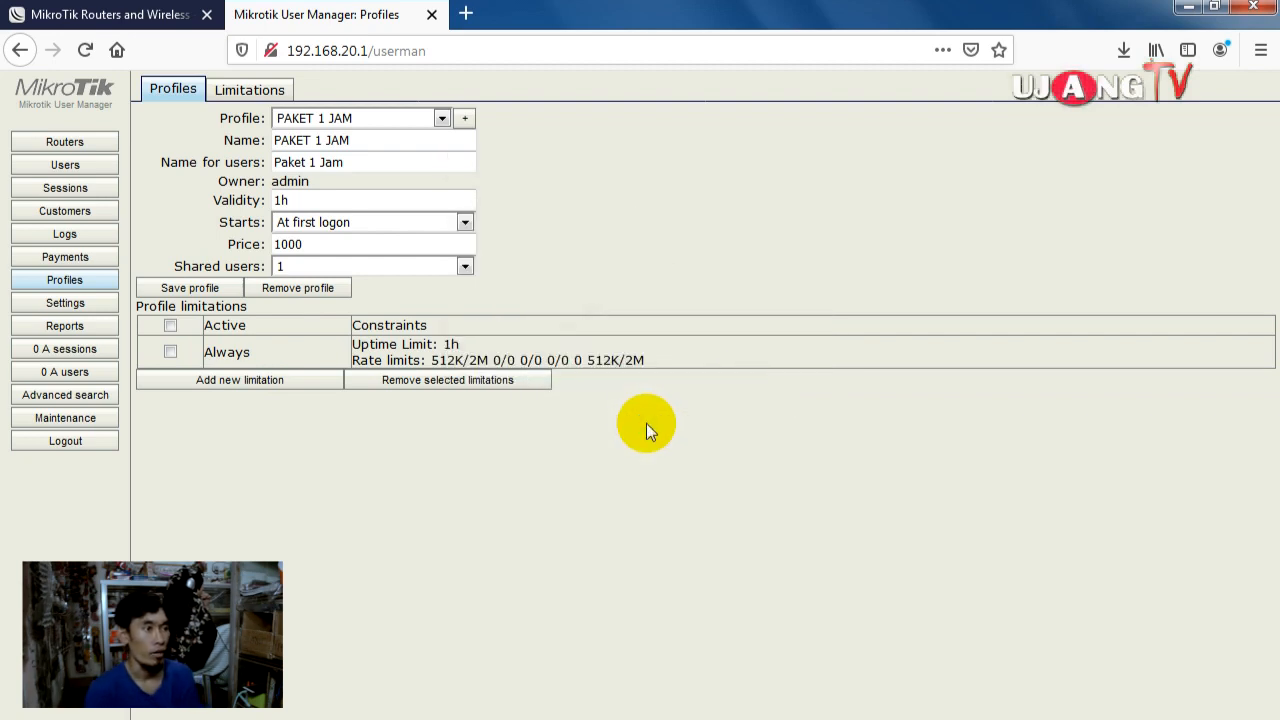
left_click(440, 120)
left_click(396, 88)
Step: Add a single user with a username and password, assigned the Paket 1 Jam profile
left_click(64, 164)
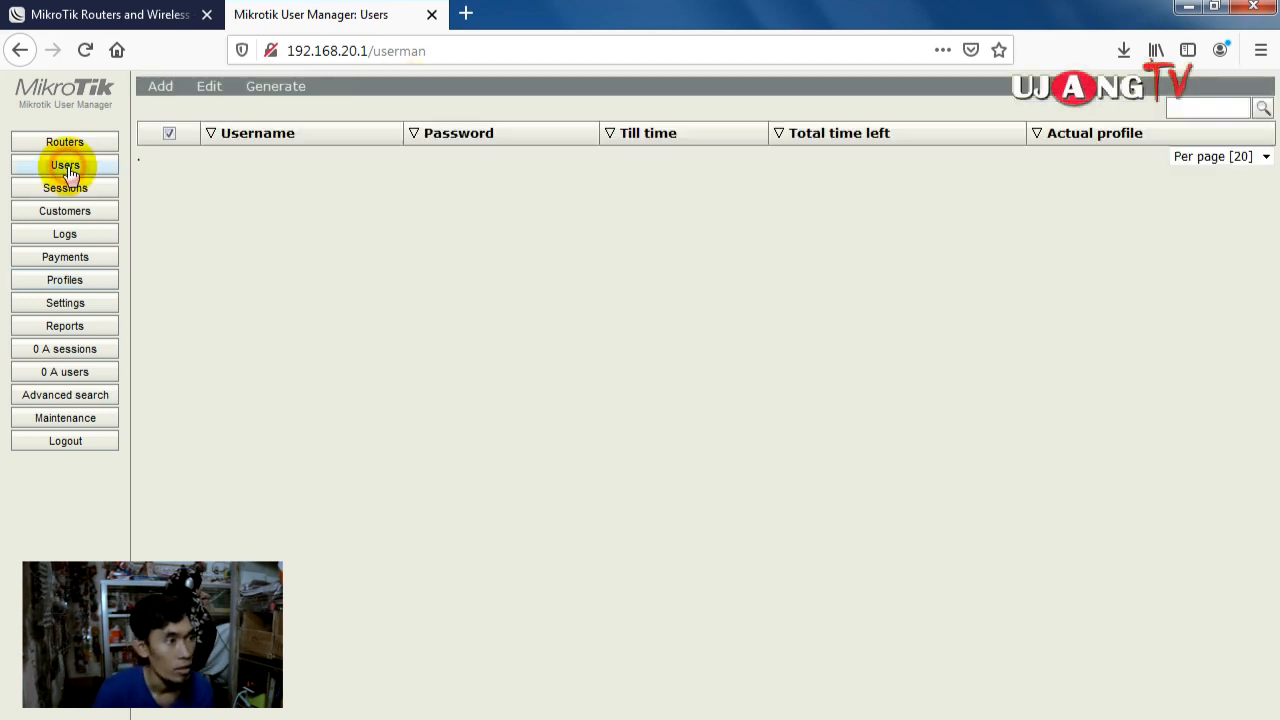
left_click(166, 90)
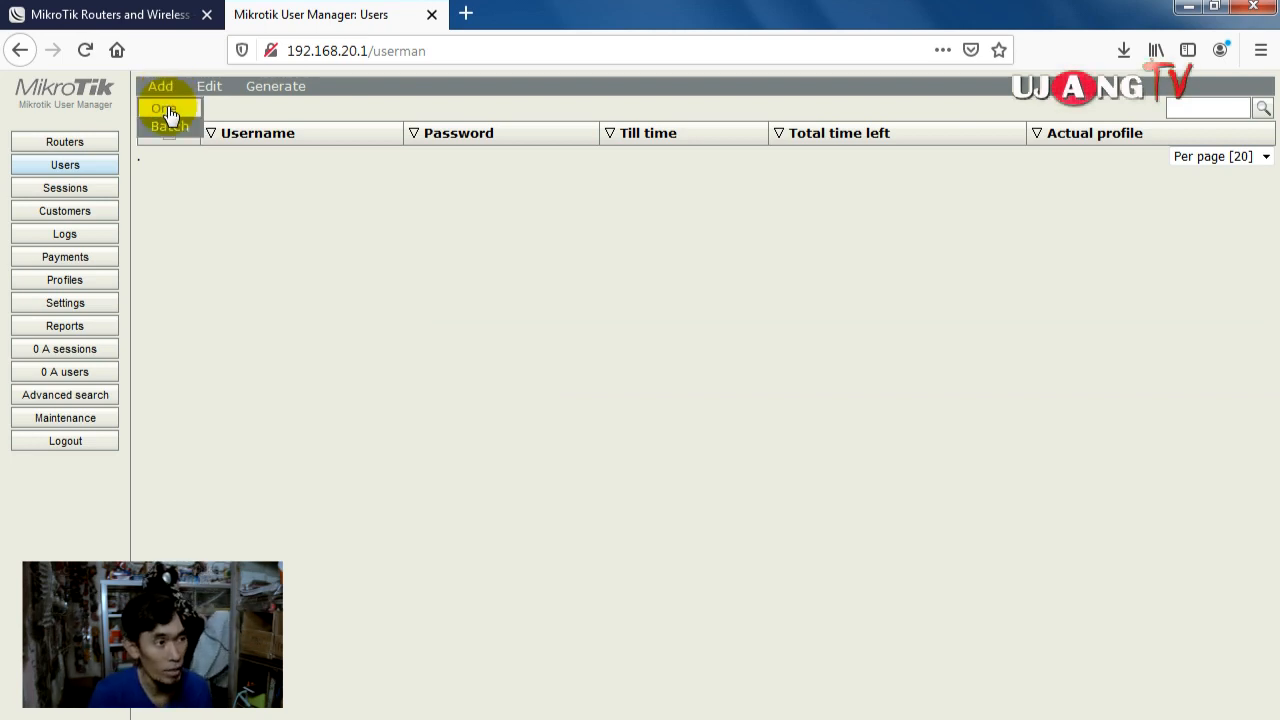
left_click(165, 110)
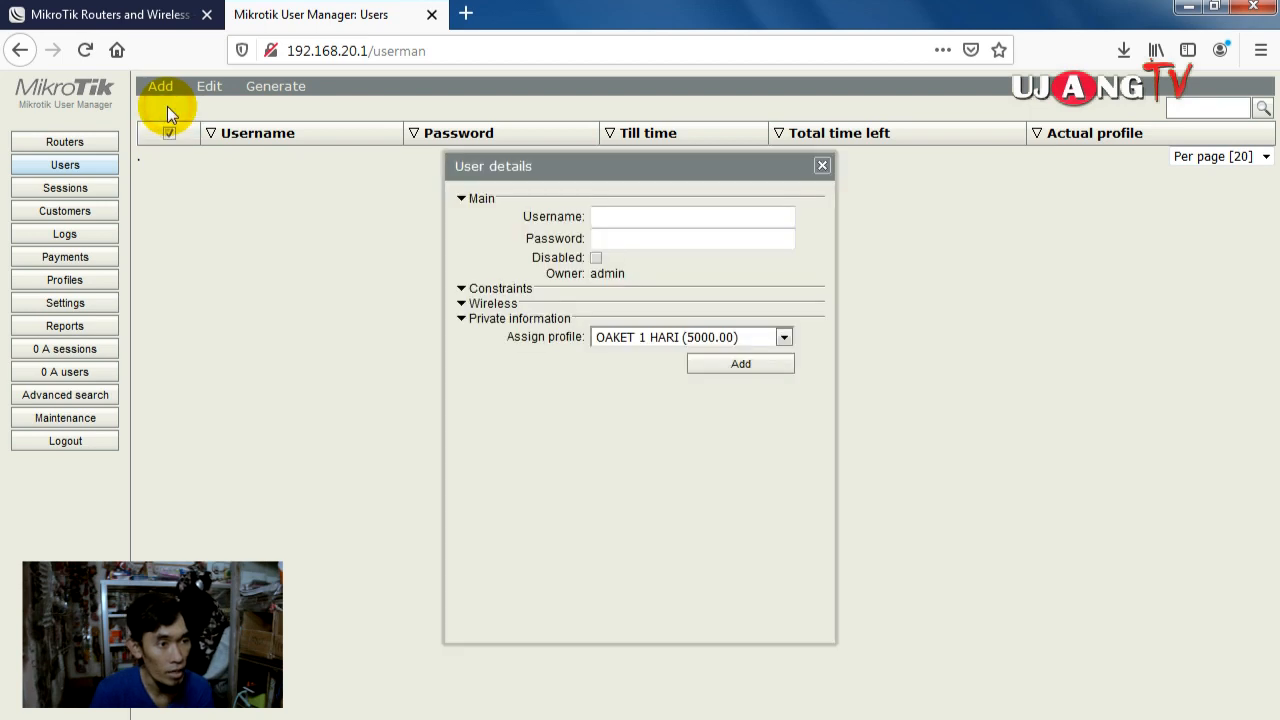
left_click(610, 212)
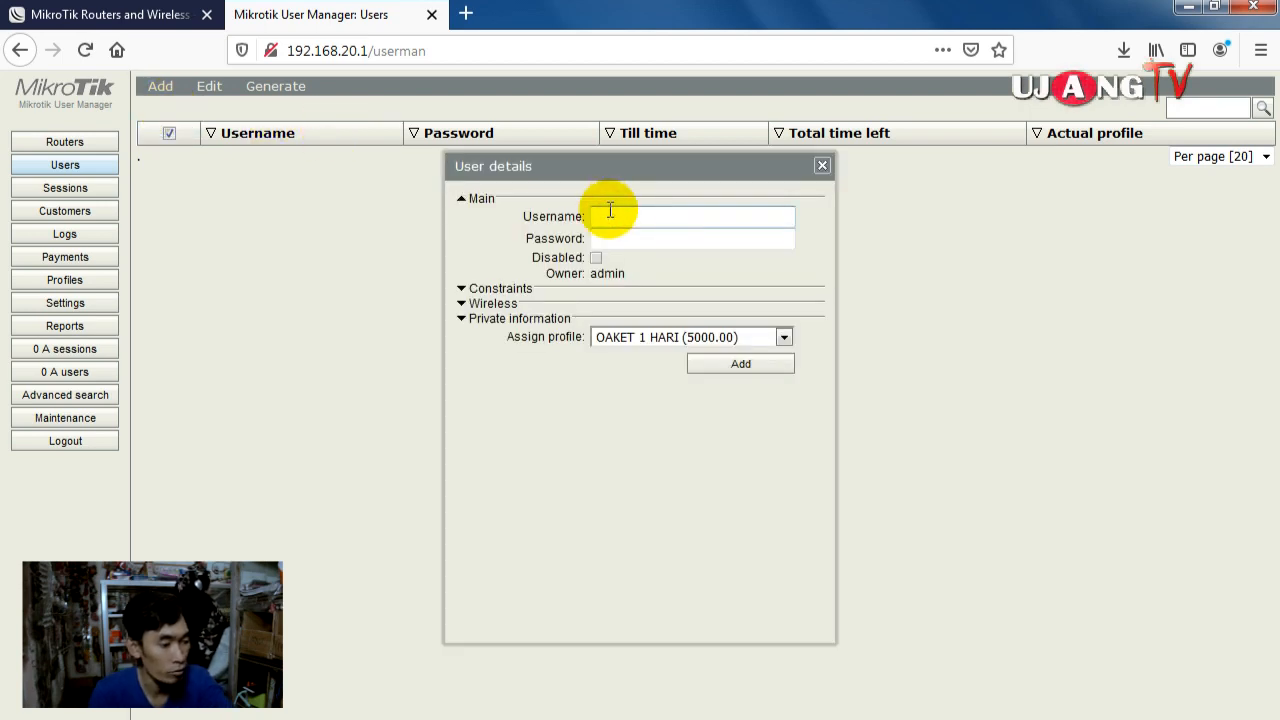
type("udin")
left_click(614, 238)
type("123")
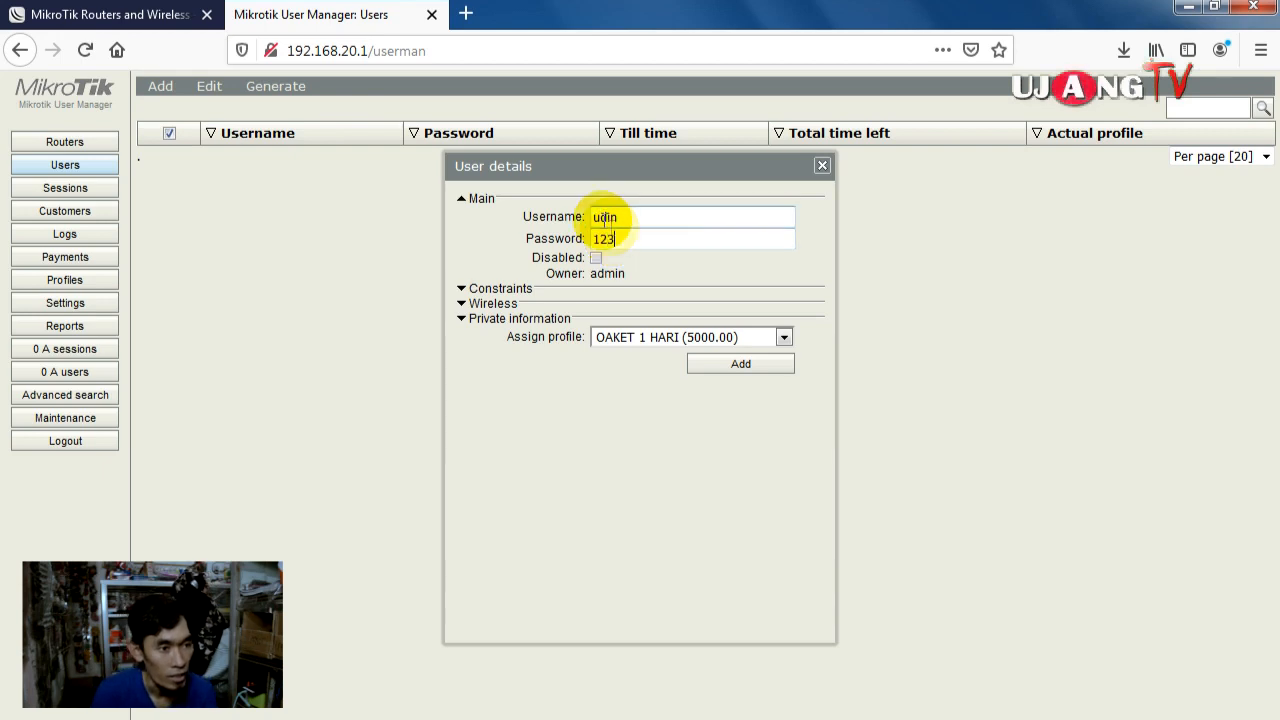
left_click(770, 337)
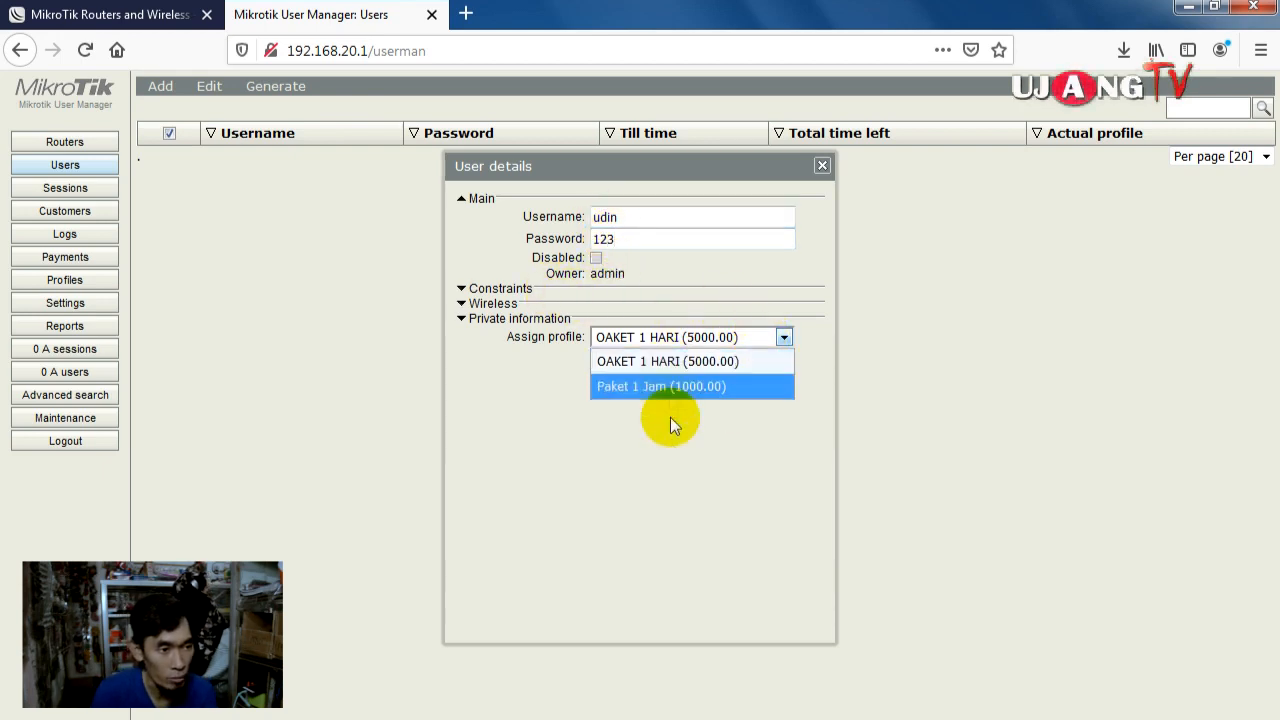
left_click(667, 362)
left_click(780, 337)
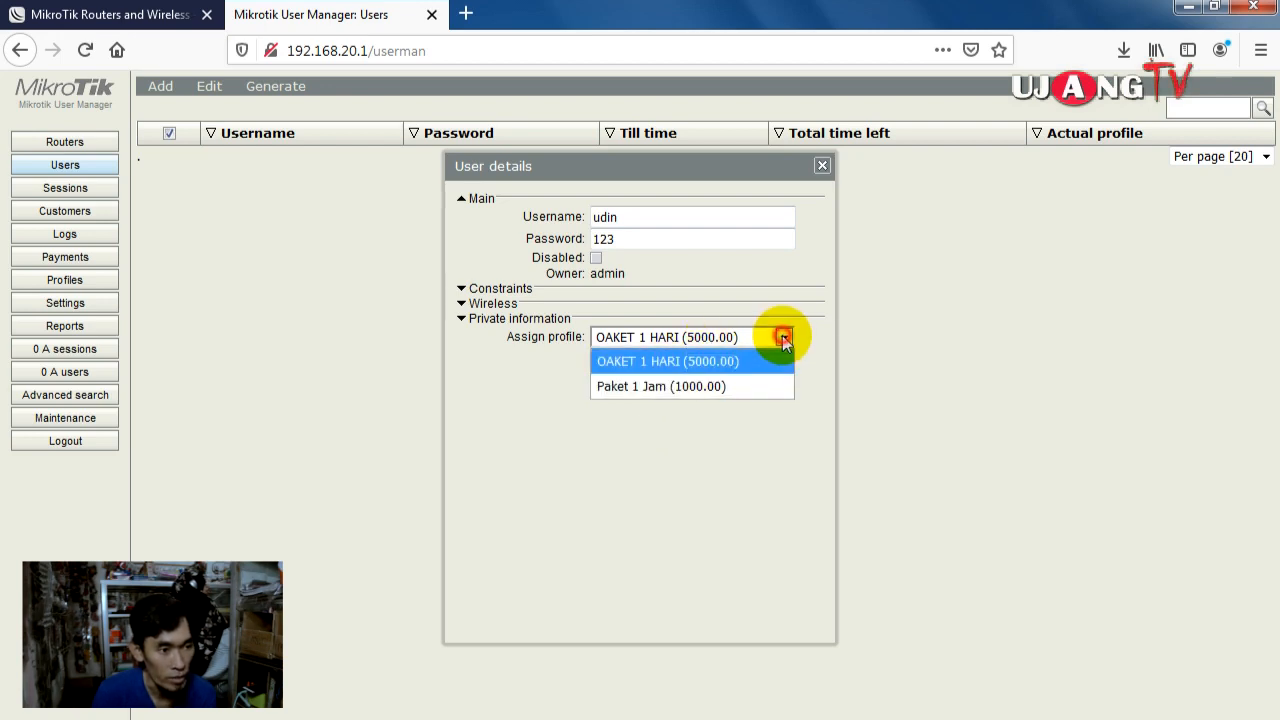
left_click(632, 386)
left_click(738, 365)
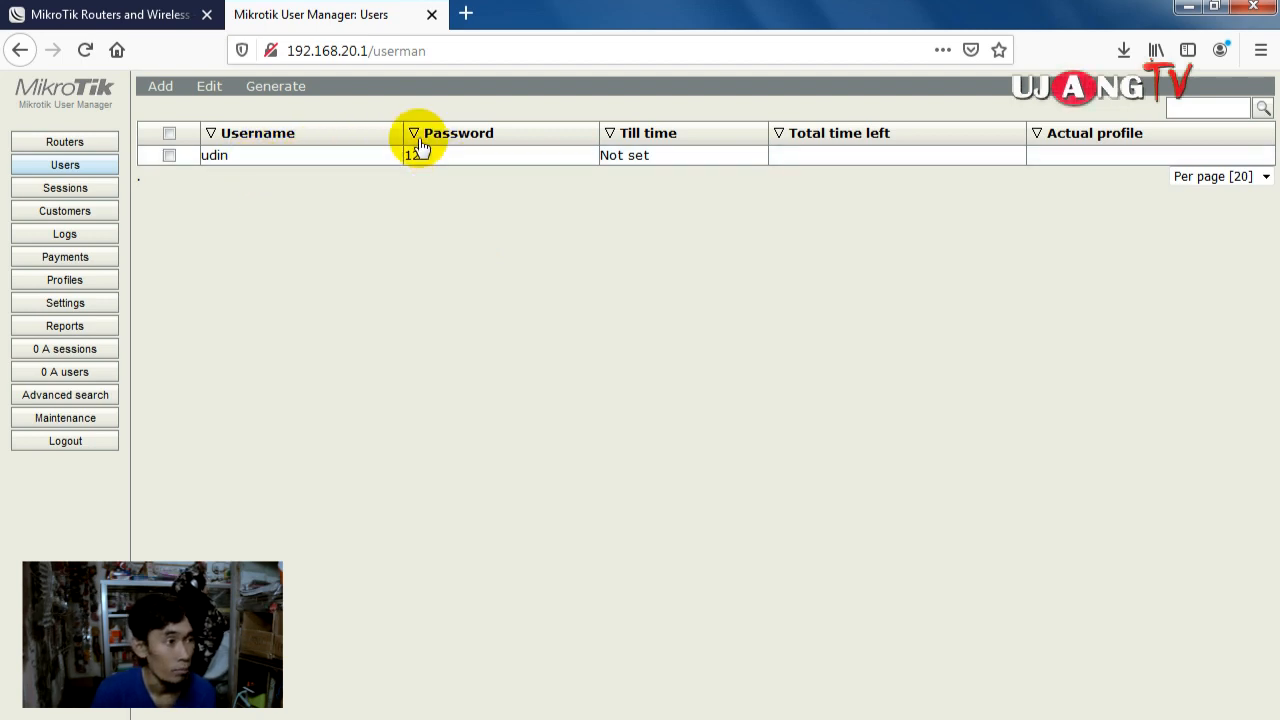
Step: Start a batch of 10 users with 3-character usernames
left_click(165, 92)
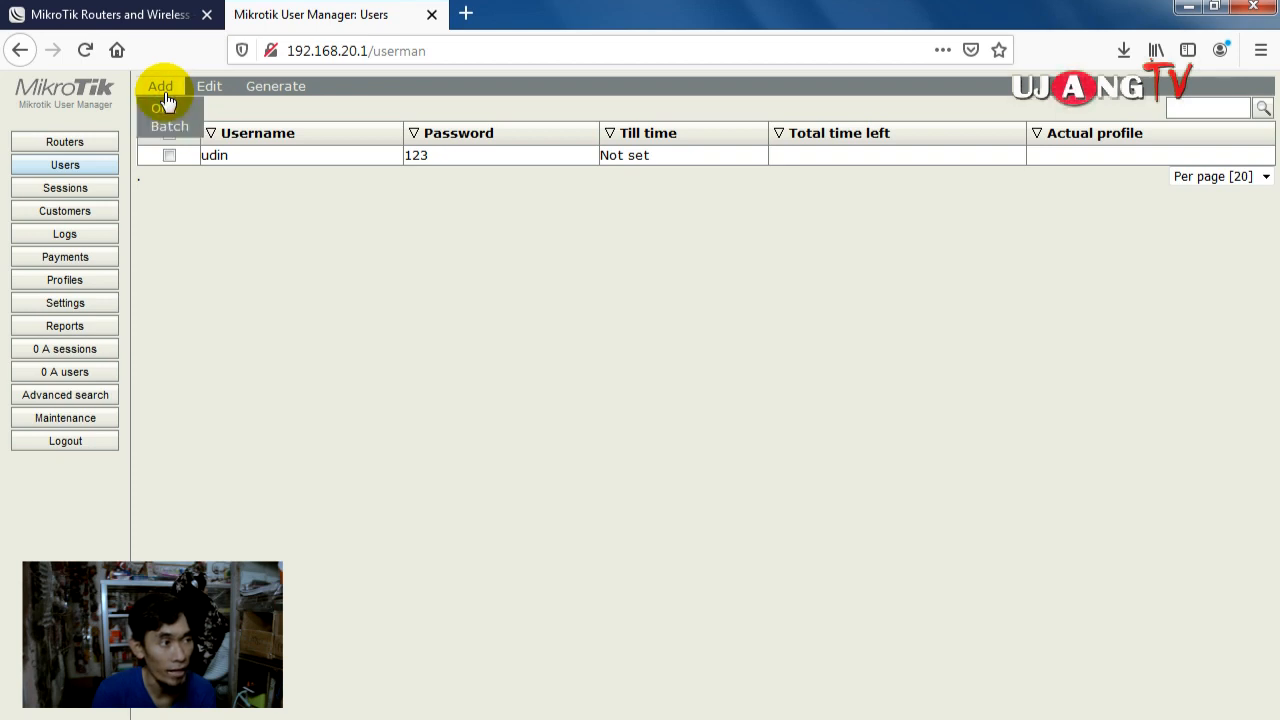
left_click(169, 126)
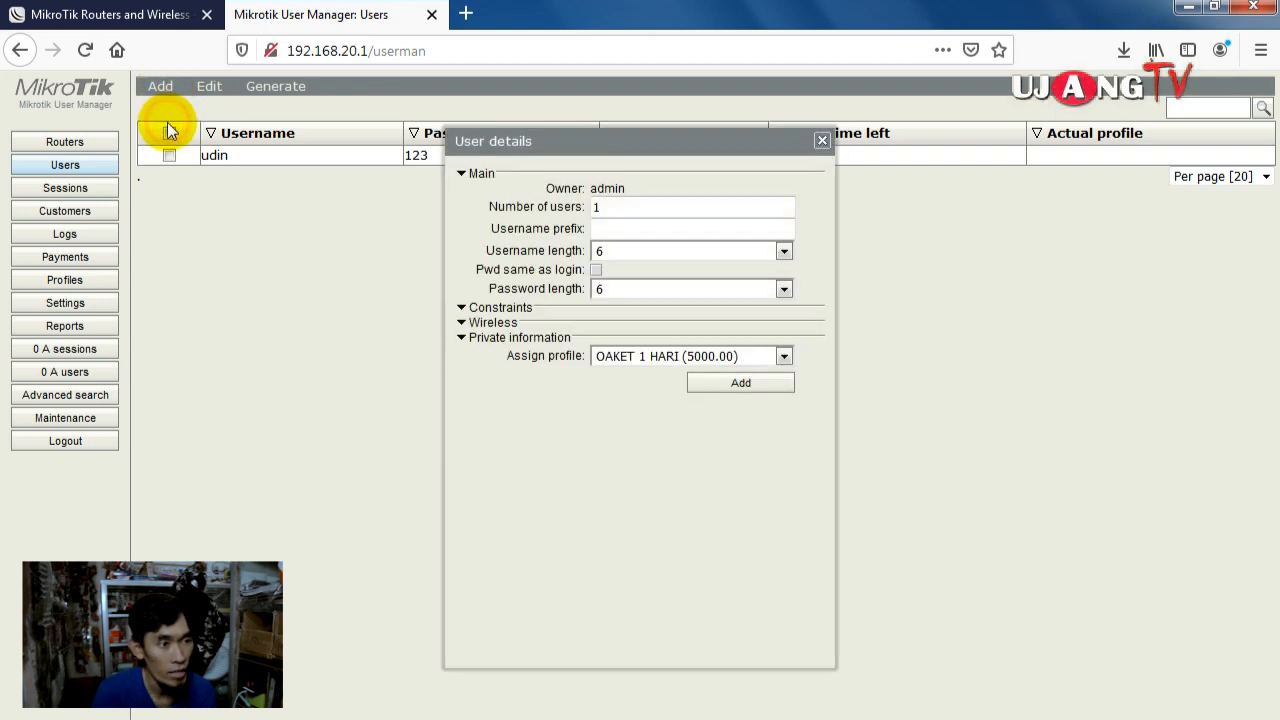
left_click(585, 206)
type("0")
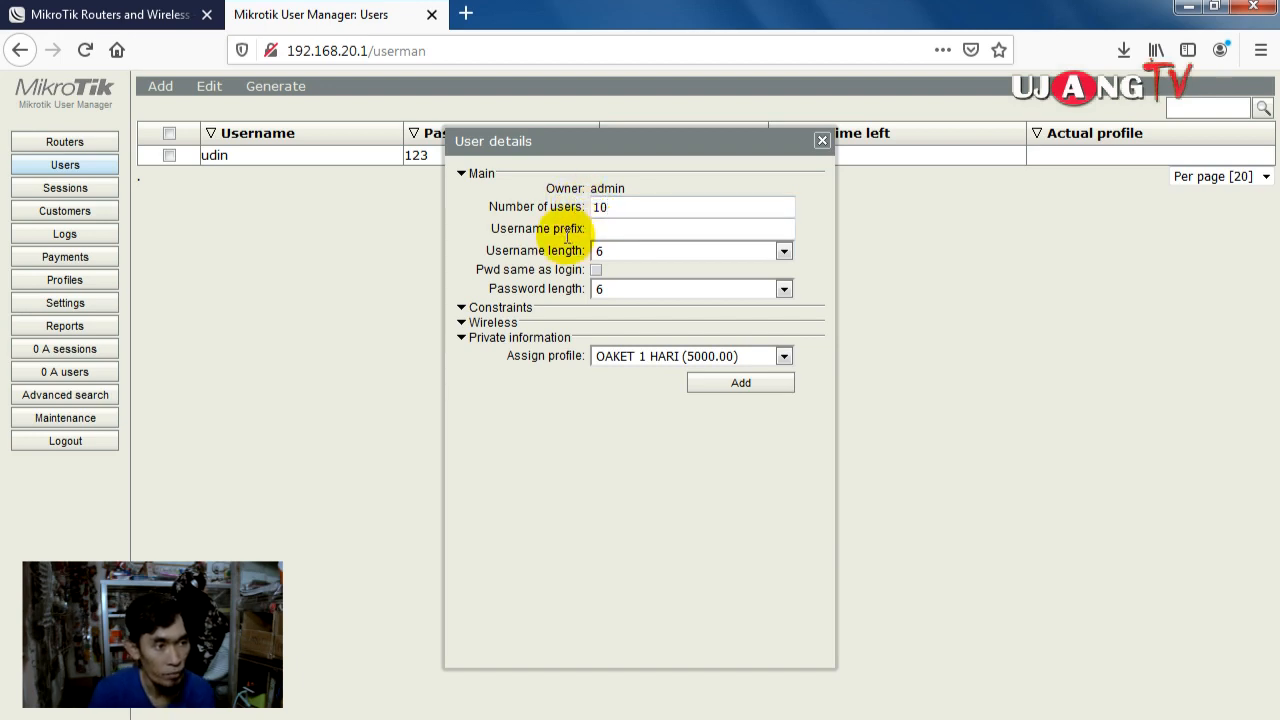
left_click(616, 255)
left_click(612, 254)
left_click(608, 252)
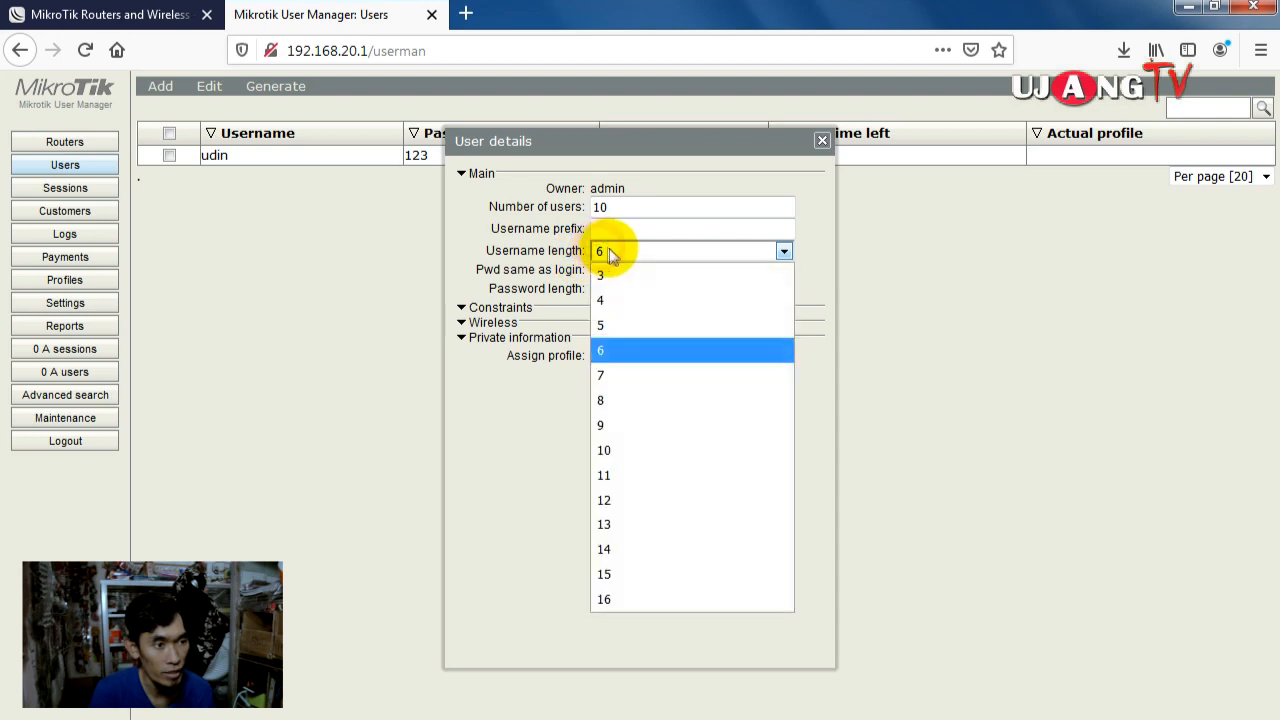
left_click(615, 272)
Step: Set password length 3, keep the OAKET 1 HARI profile, and generate the batch
left_click(649, 284)
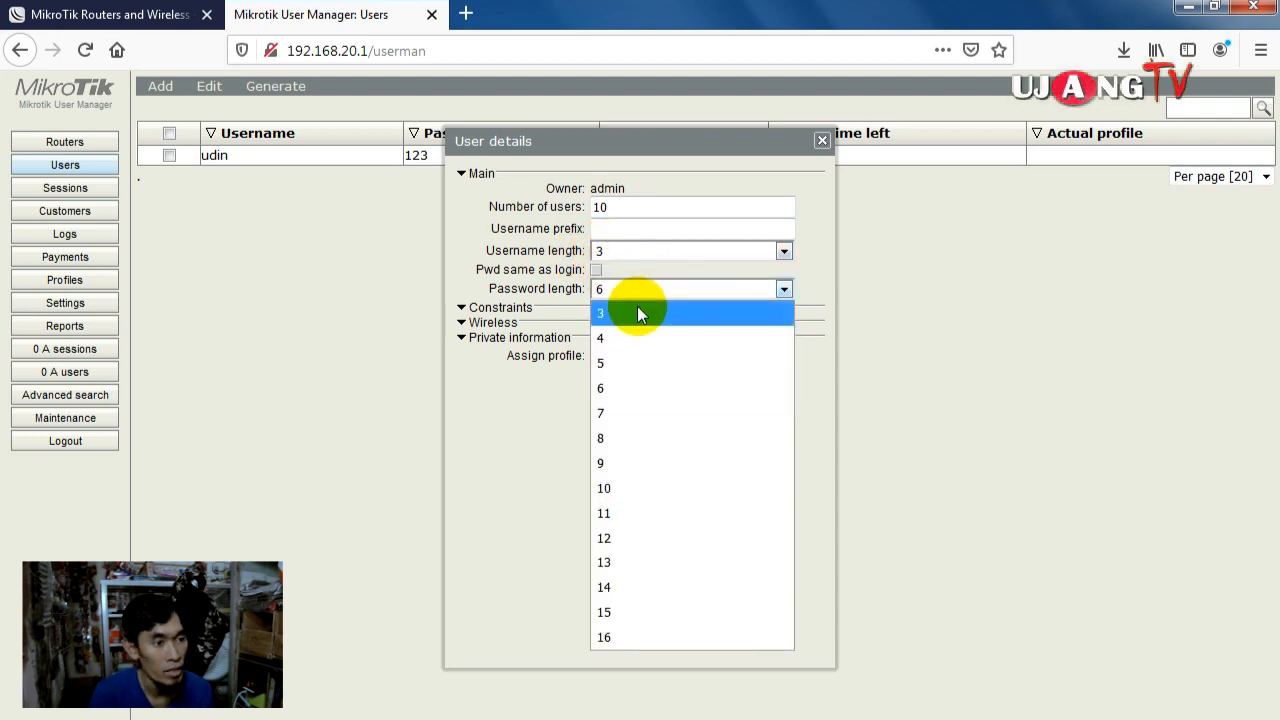
left_click(637, 310)
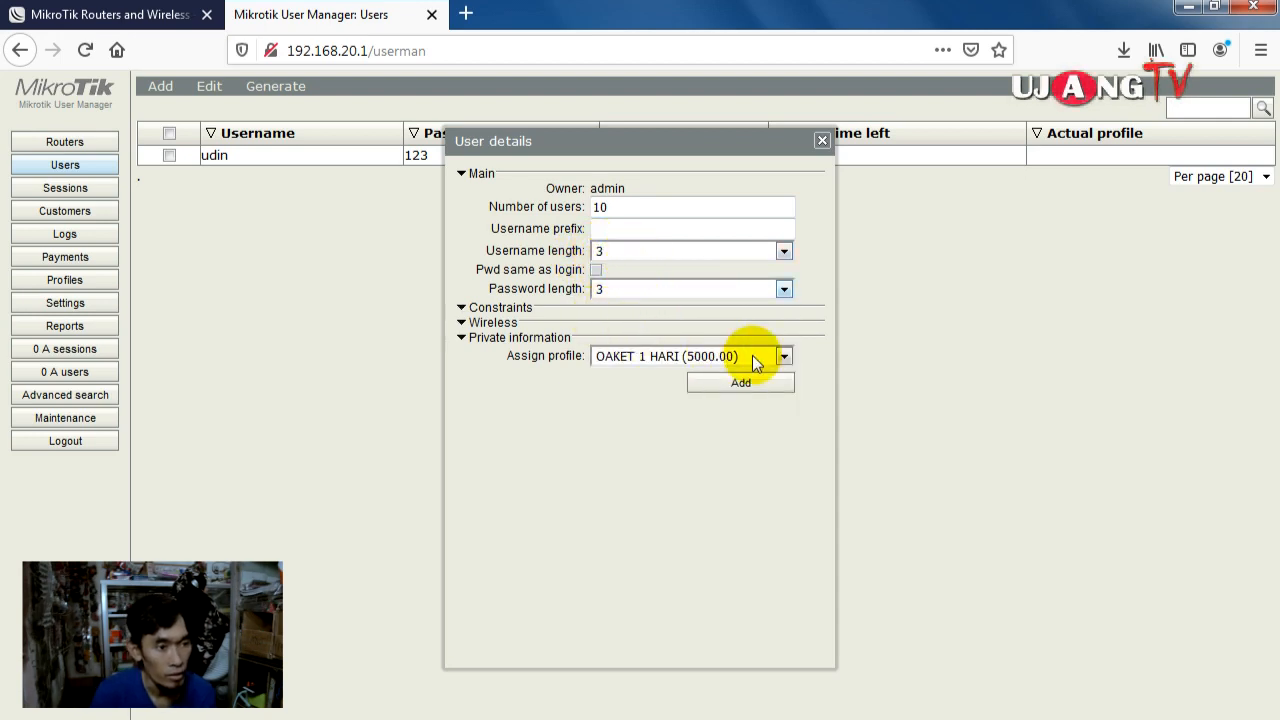
left_click(783, 358)
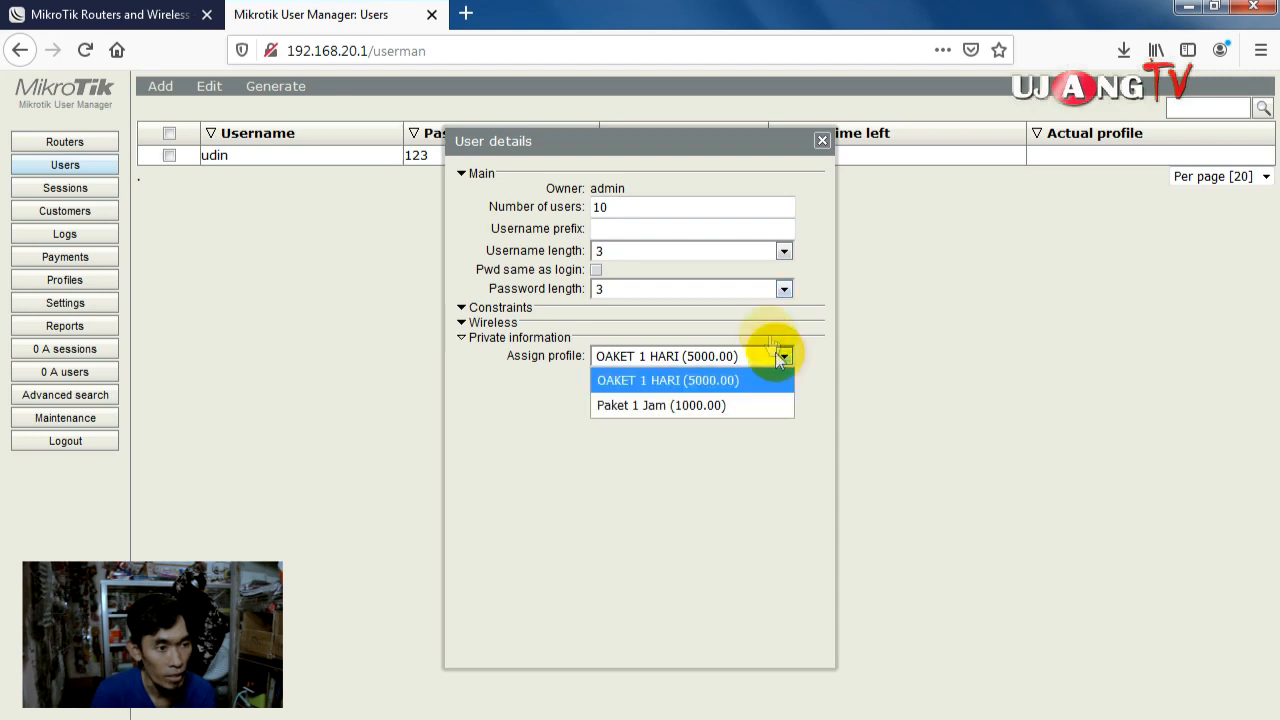
left_click(698, 381)
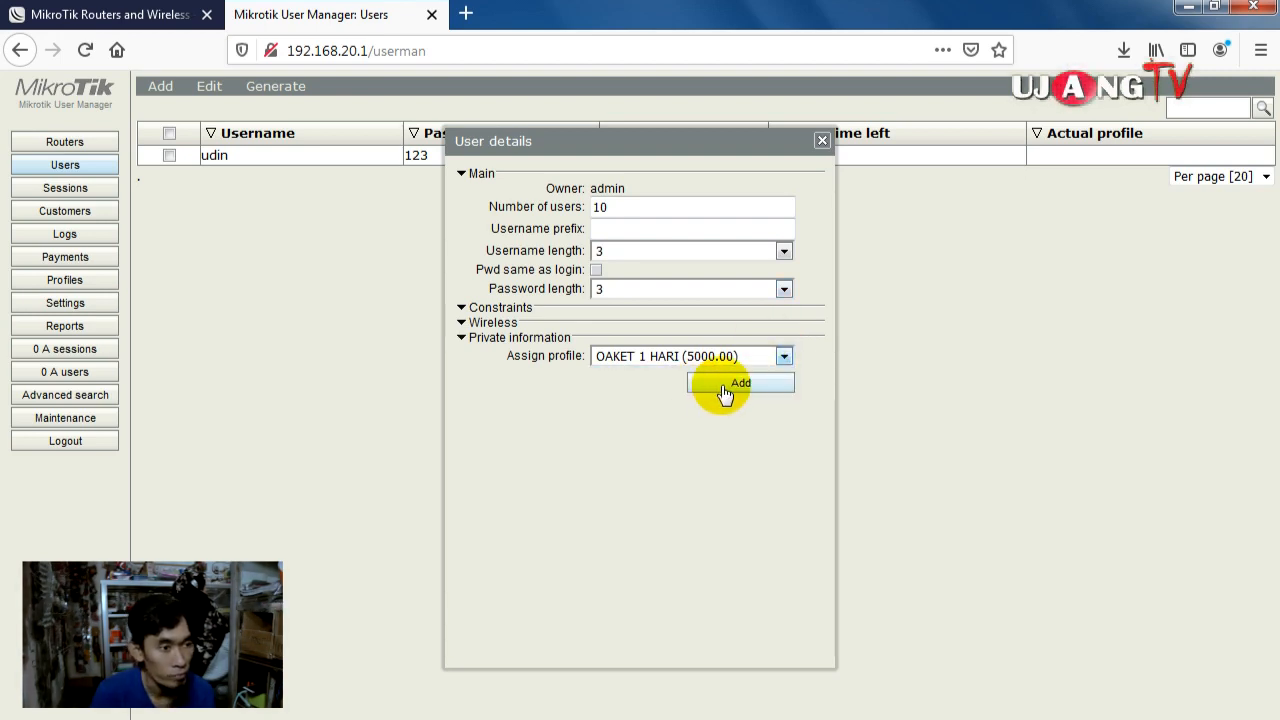
left_click(724, 390)
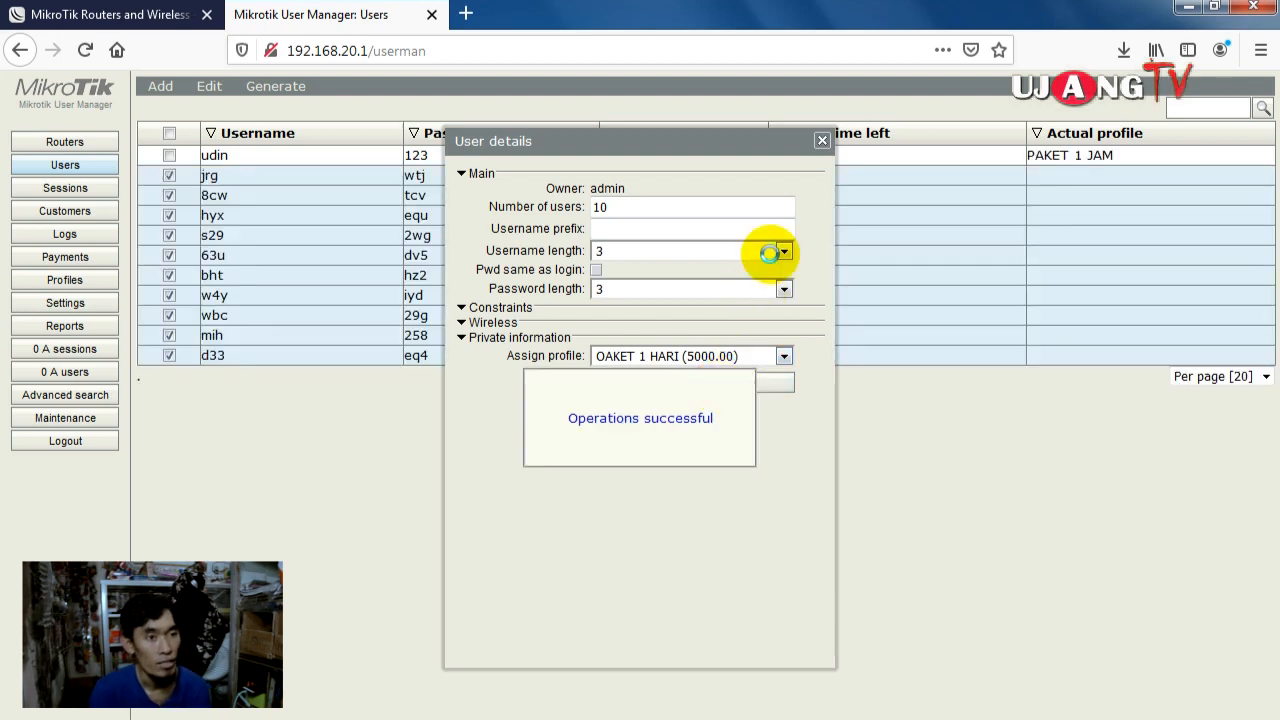
left_click(822, 140)
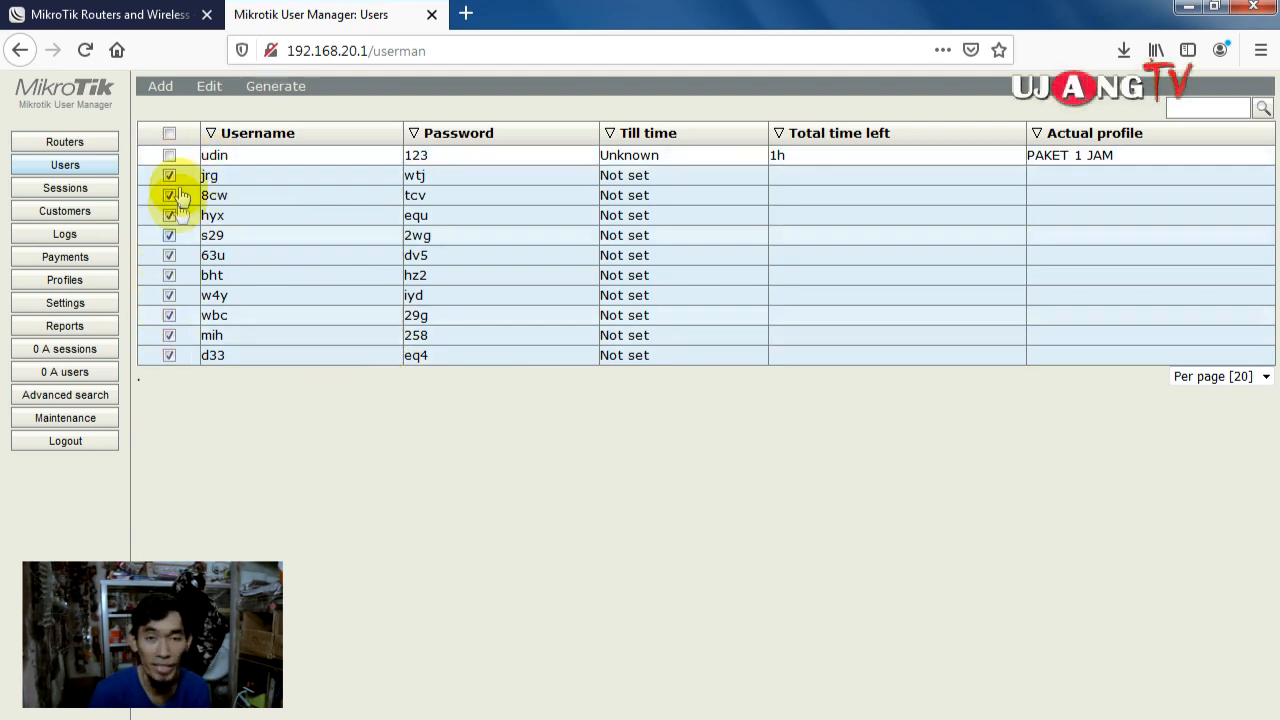
Step: Generate the standard vouchers for the ten users, review the printout, and close it
left_click(266, 88)
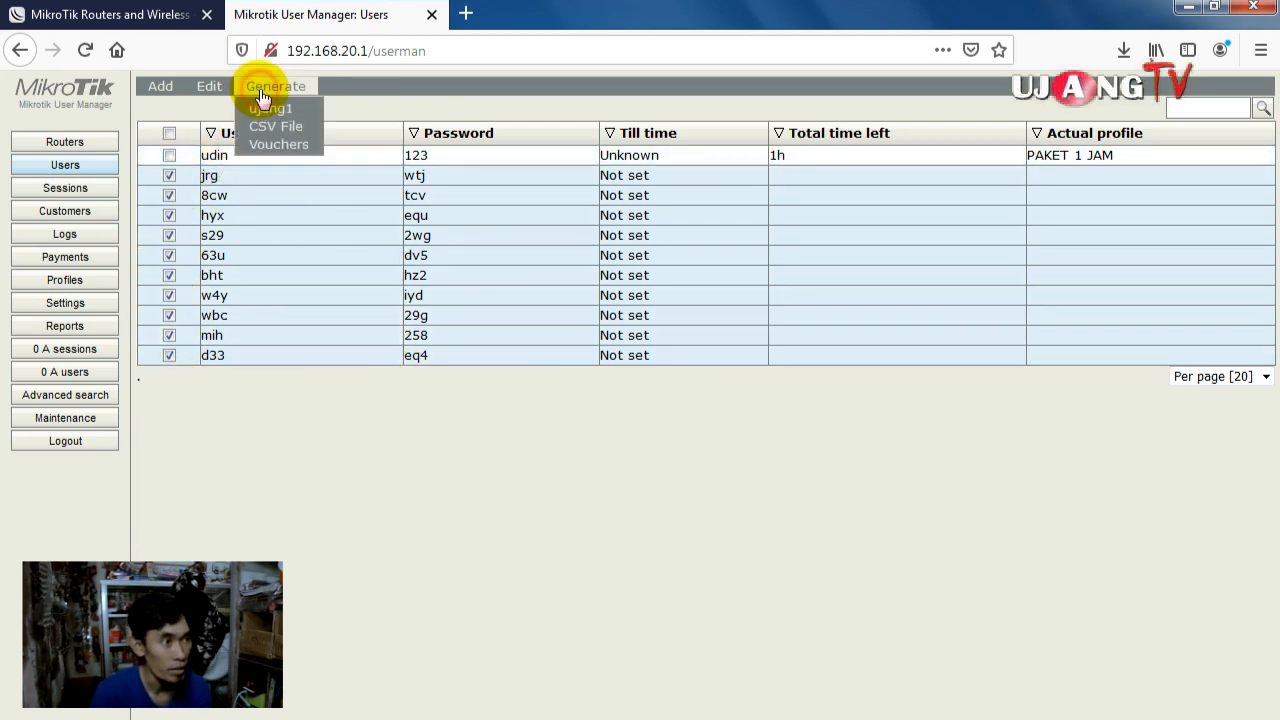
left_click(281, 144)
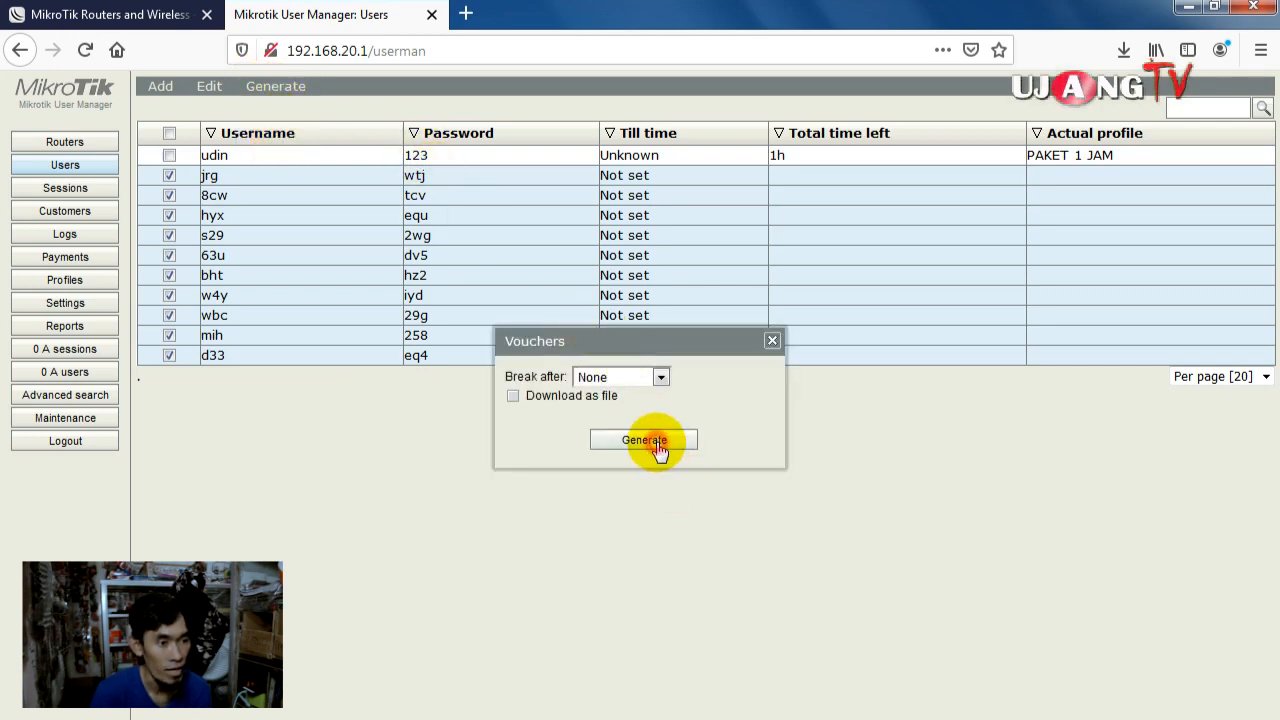
left_click(652, 440)
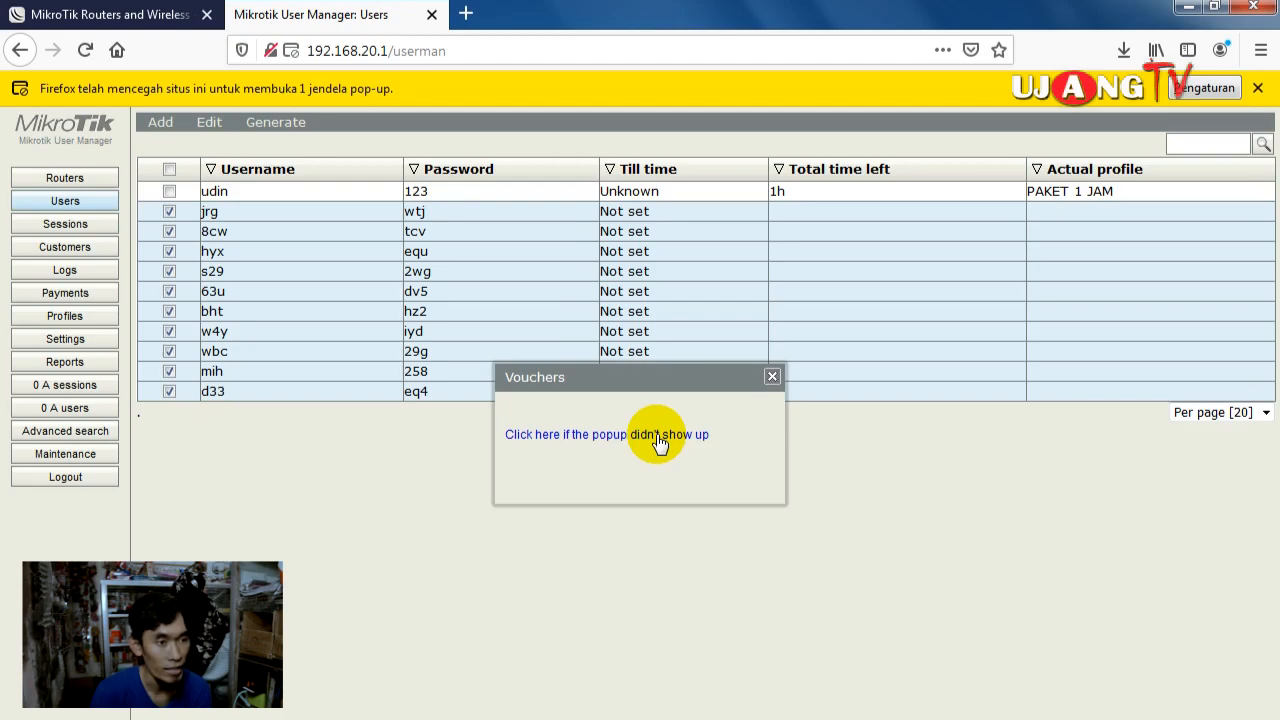
left_click(658, 436)
scroll(657, 313, "down", 10)
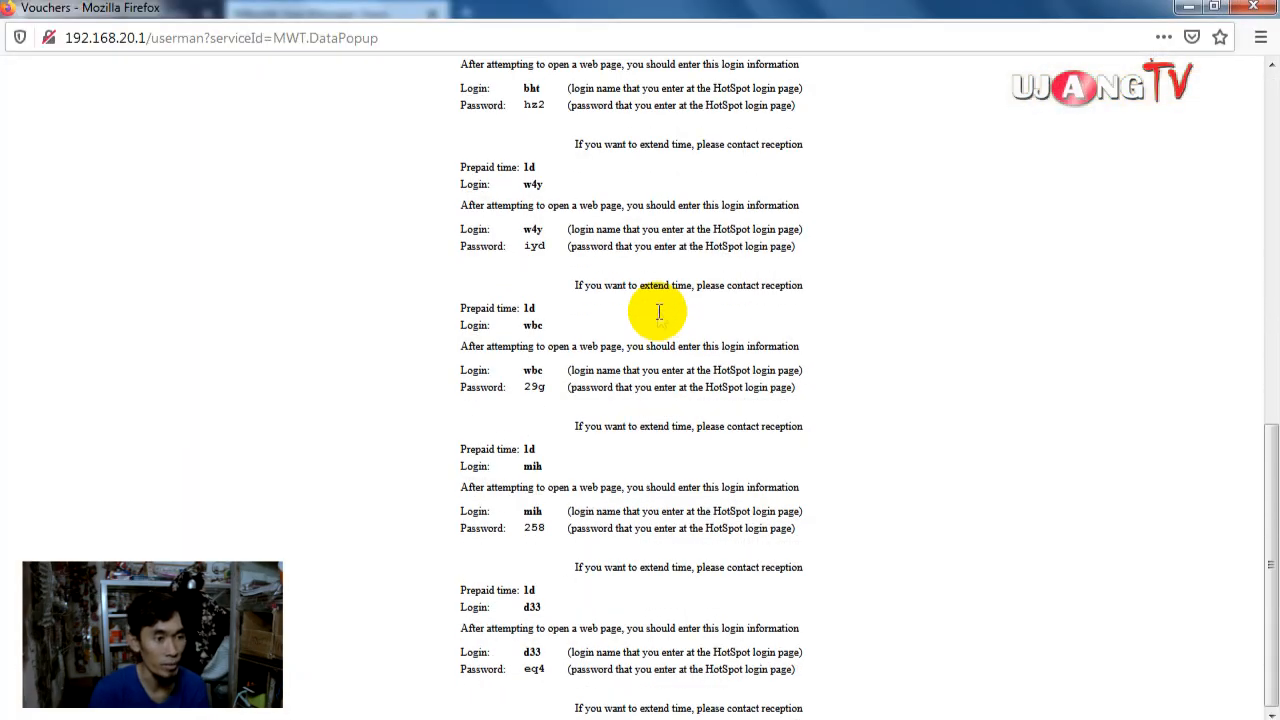
scroll(657, 313, "up", 10)
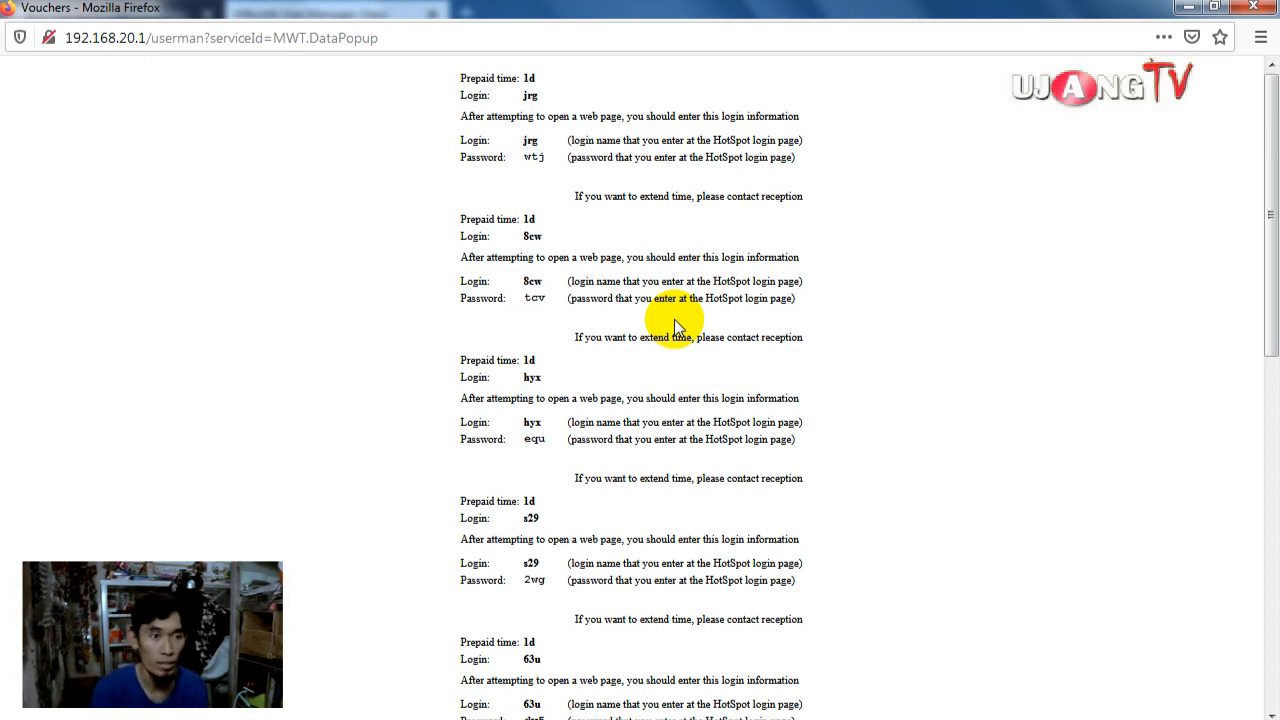
left_click(1252, 7)
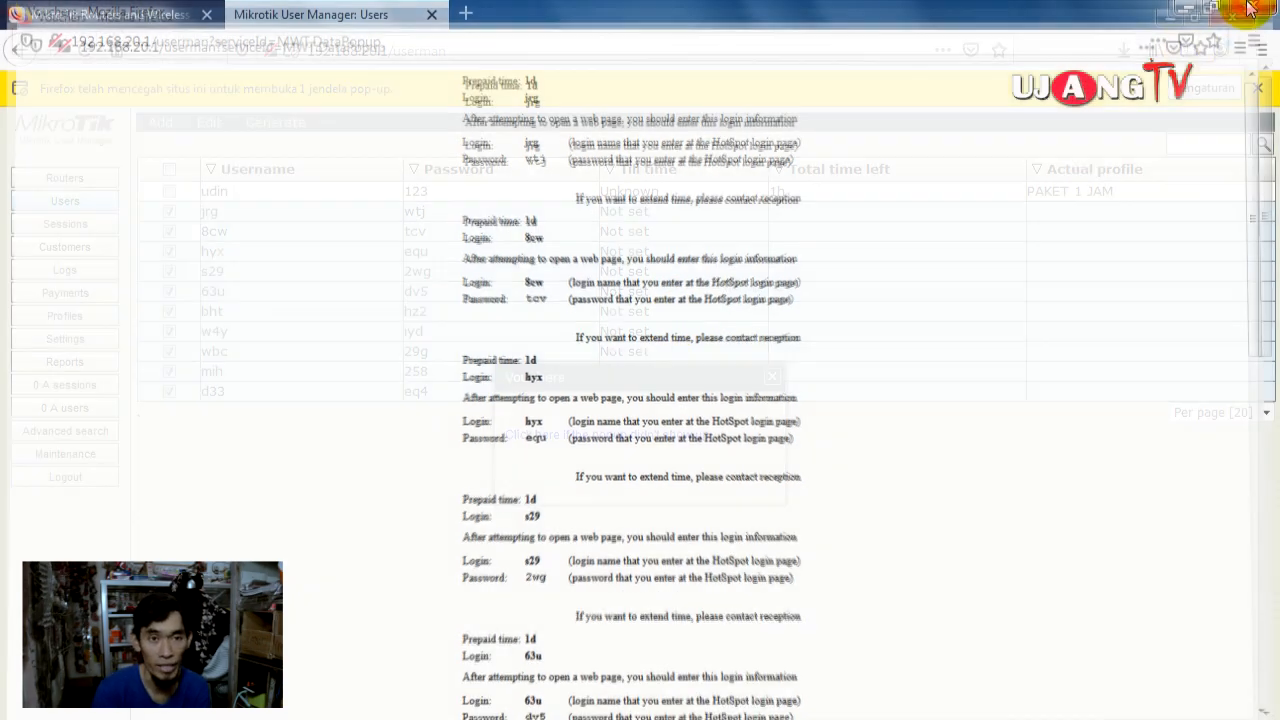
left_click(772, 377)
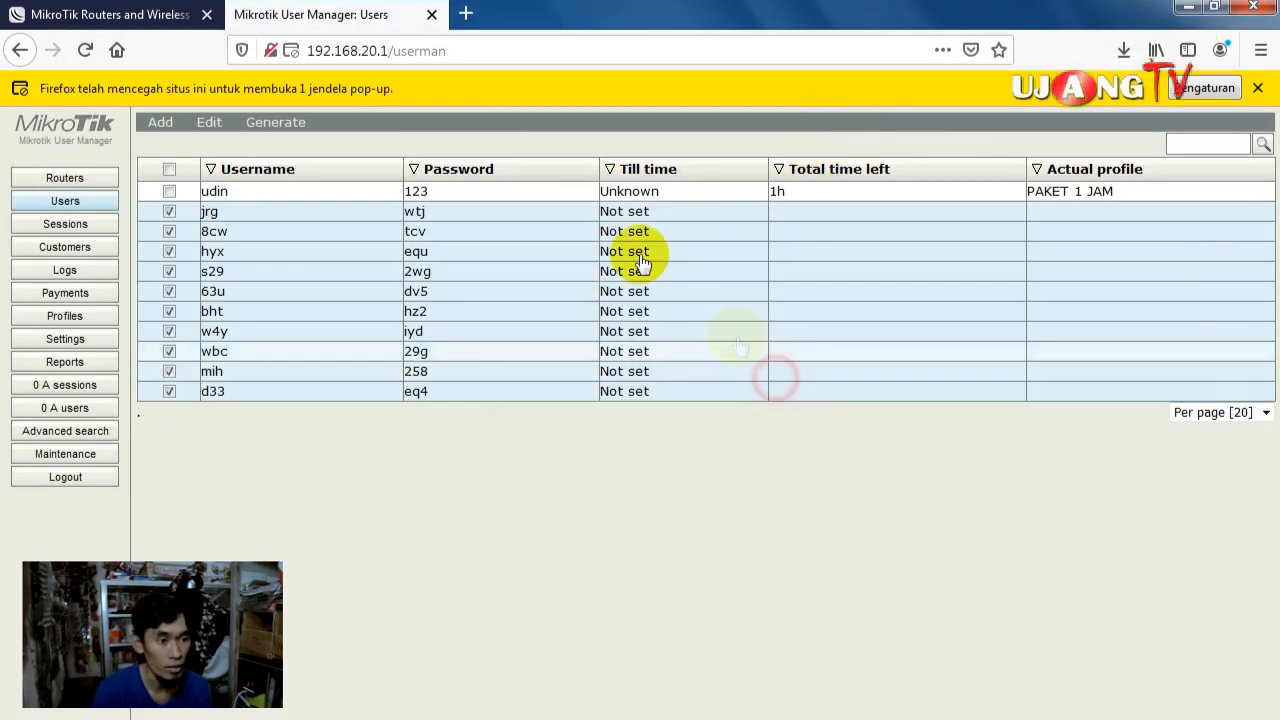
left_click(256, 128)
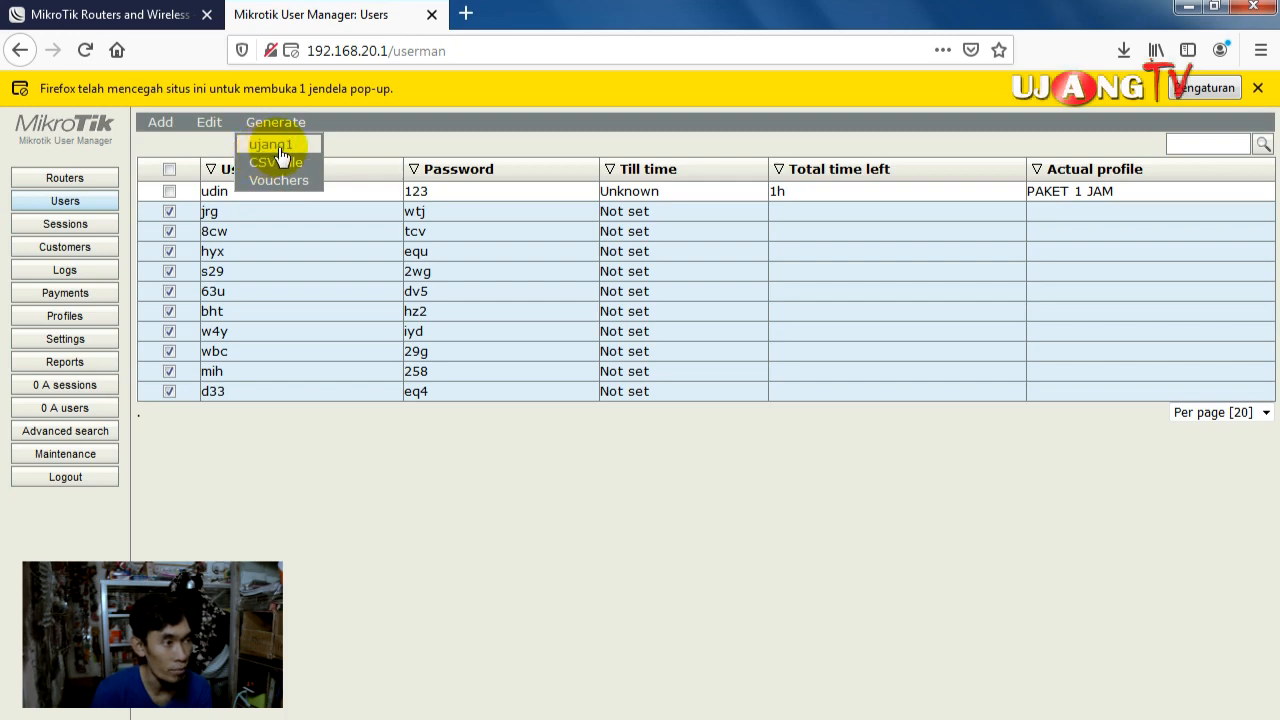
Step: Generate the ujang1 Voucher Hotspot cards at Rp. 5.000, view them, and close the window
left_click(279, 147)
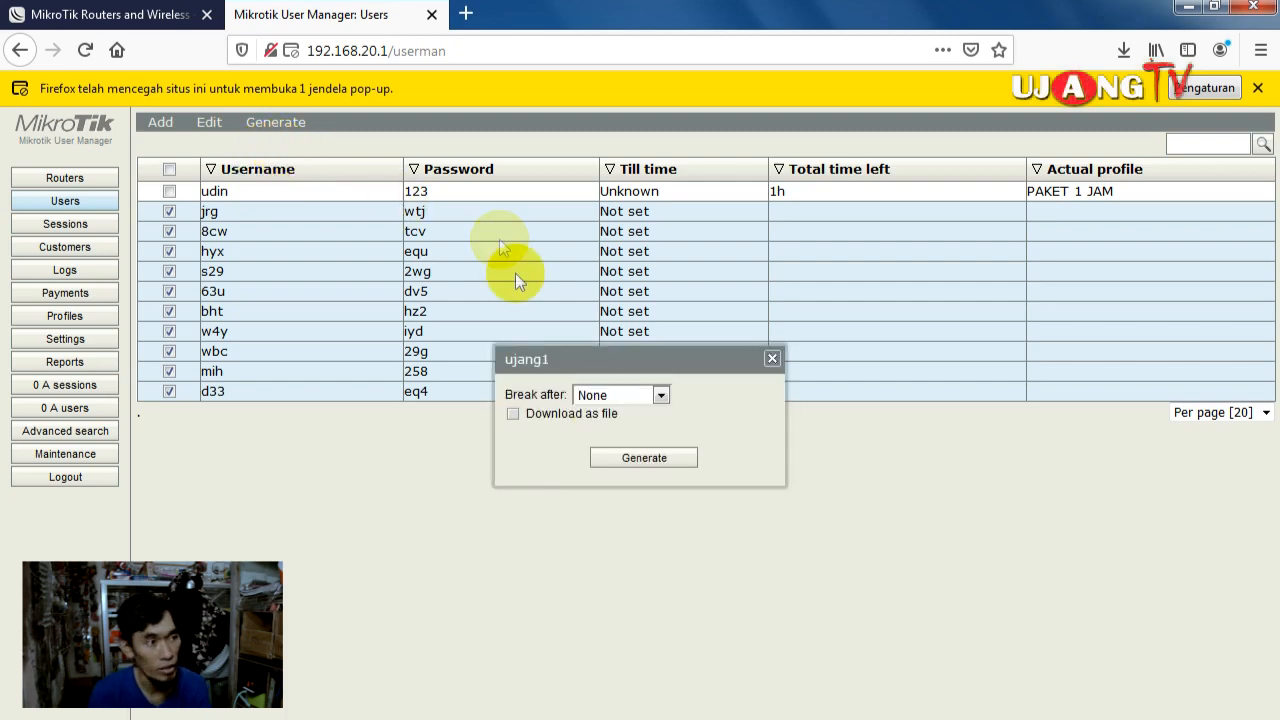
left_click(648, 456)
left_click(656, 420)
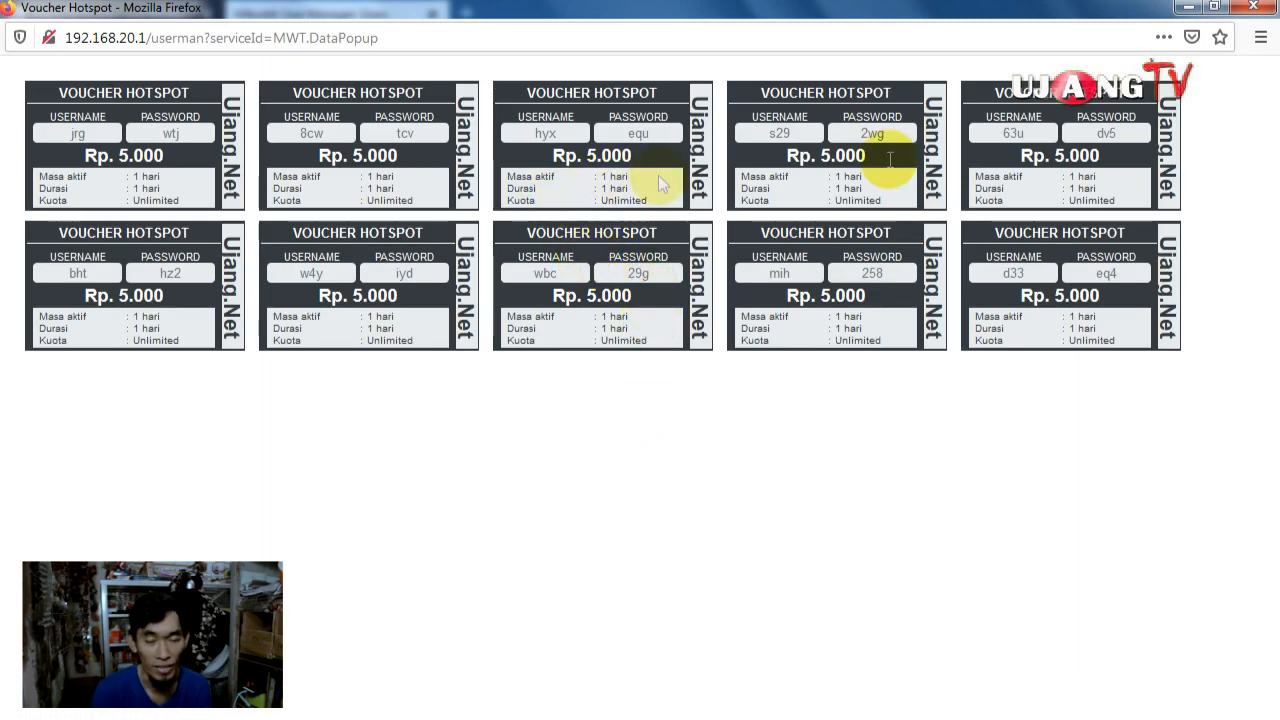
left_click(1258, 10)
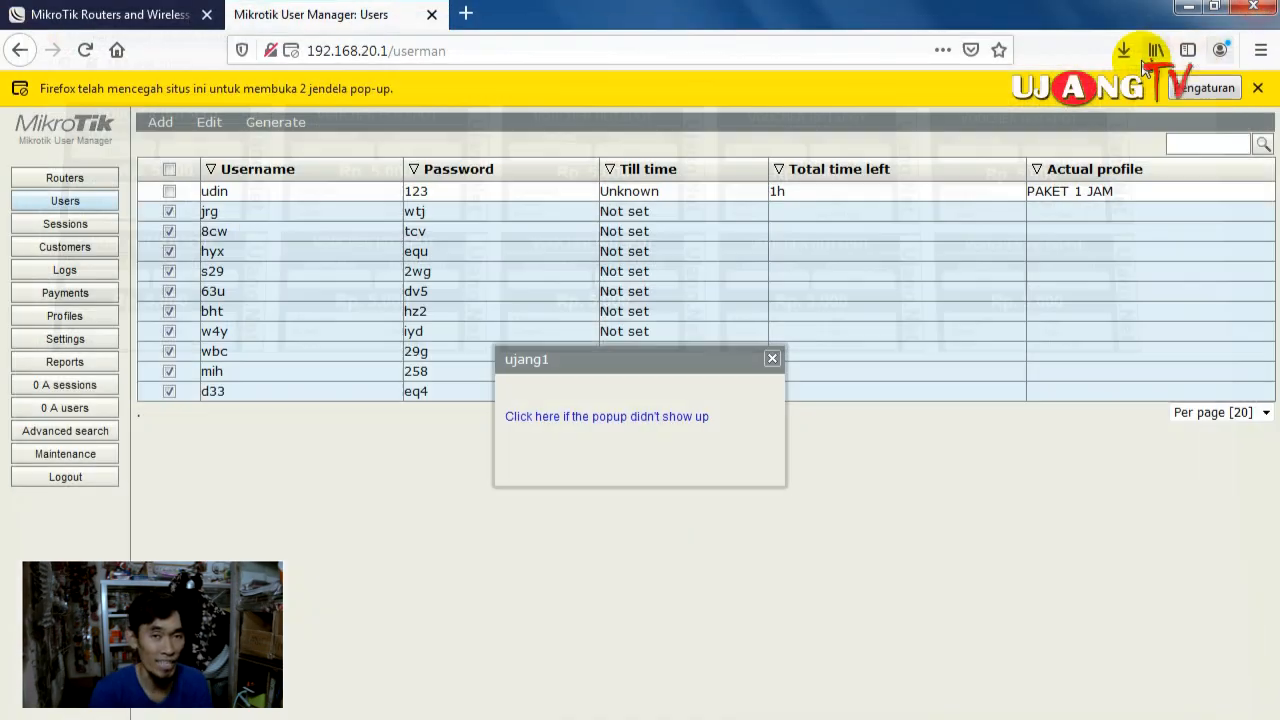
left_click(773, 357)
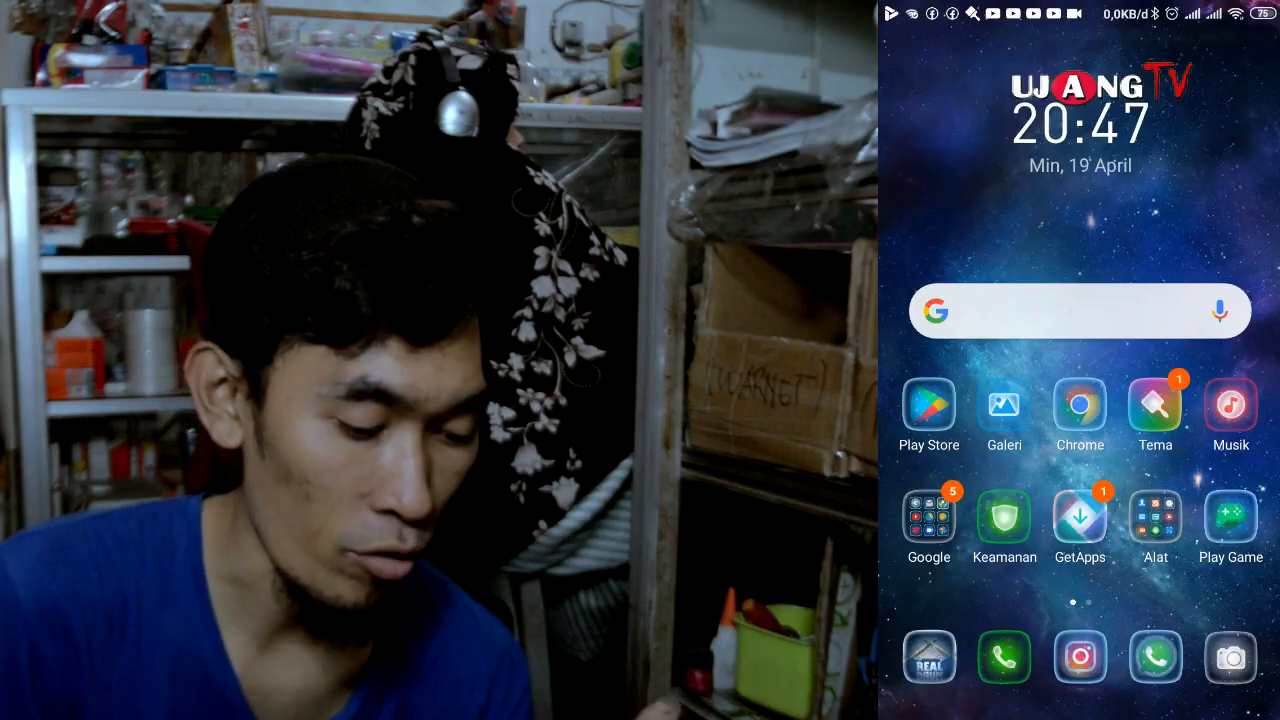
left_click_drag(1080, 12, 1080, 420)
left_click(1007, 177)
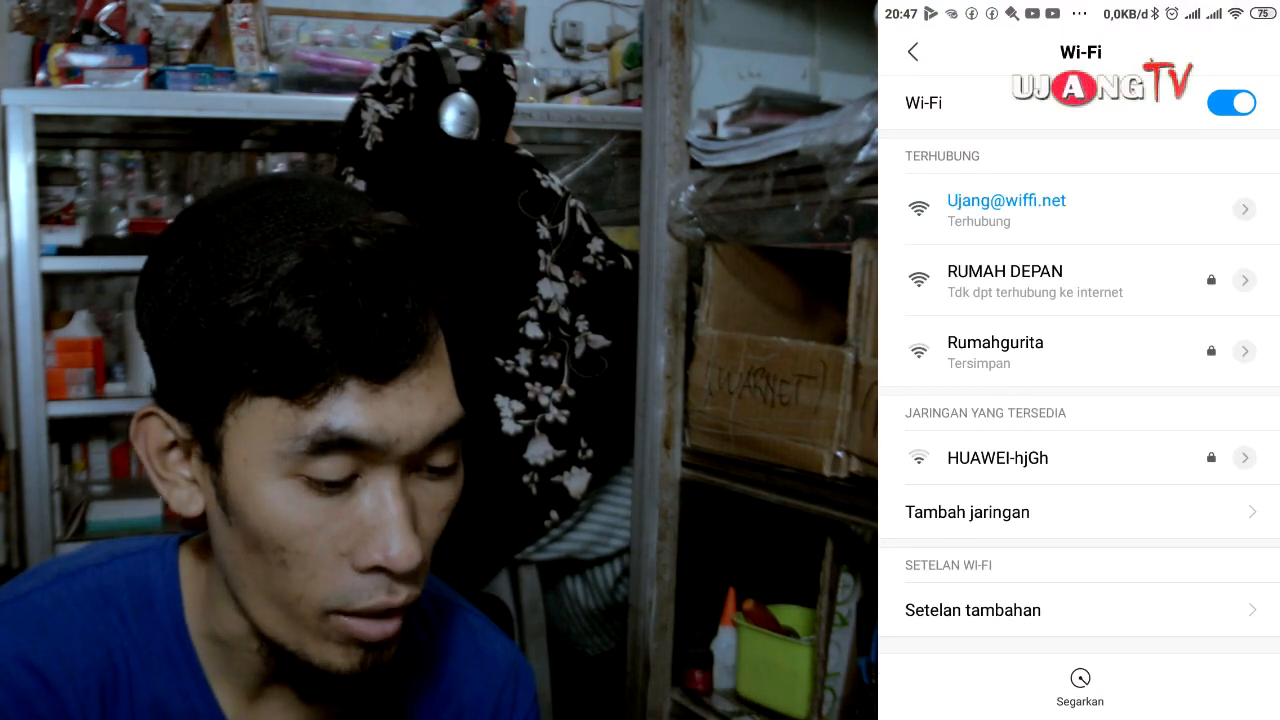
left_click(1244, 209)
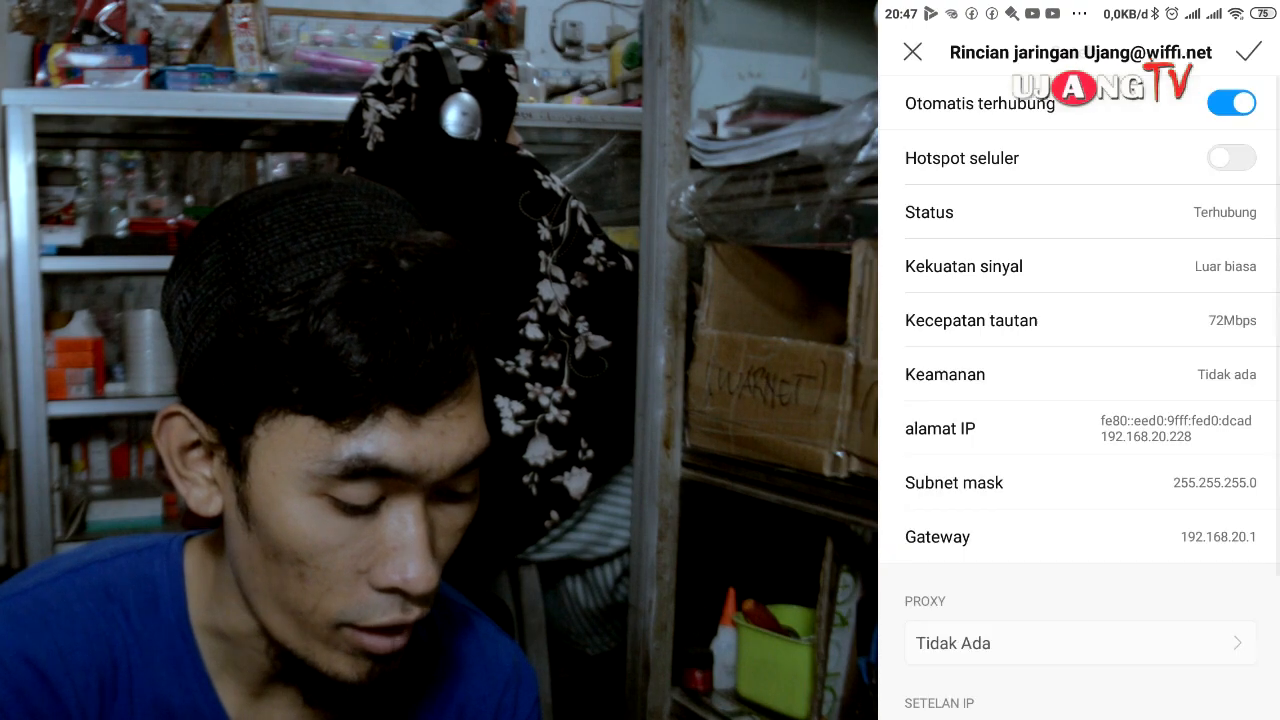
scroll(1080, 400, "down", 3)
left_click(1080, 684)
left_click(1174, 683)
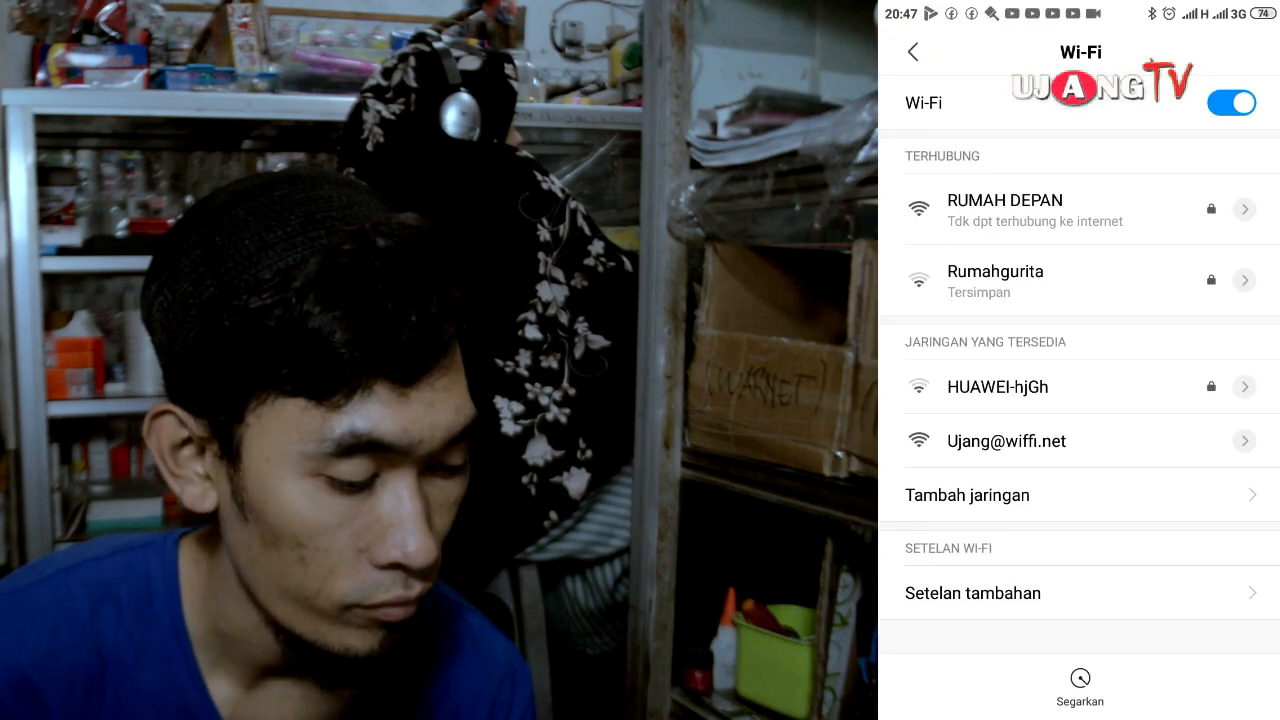
left_click(1006, 441)
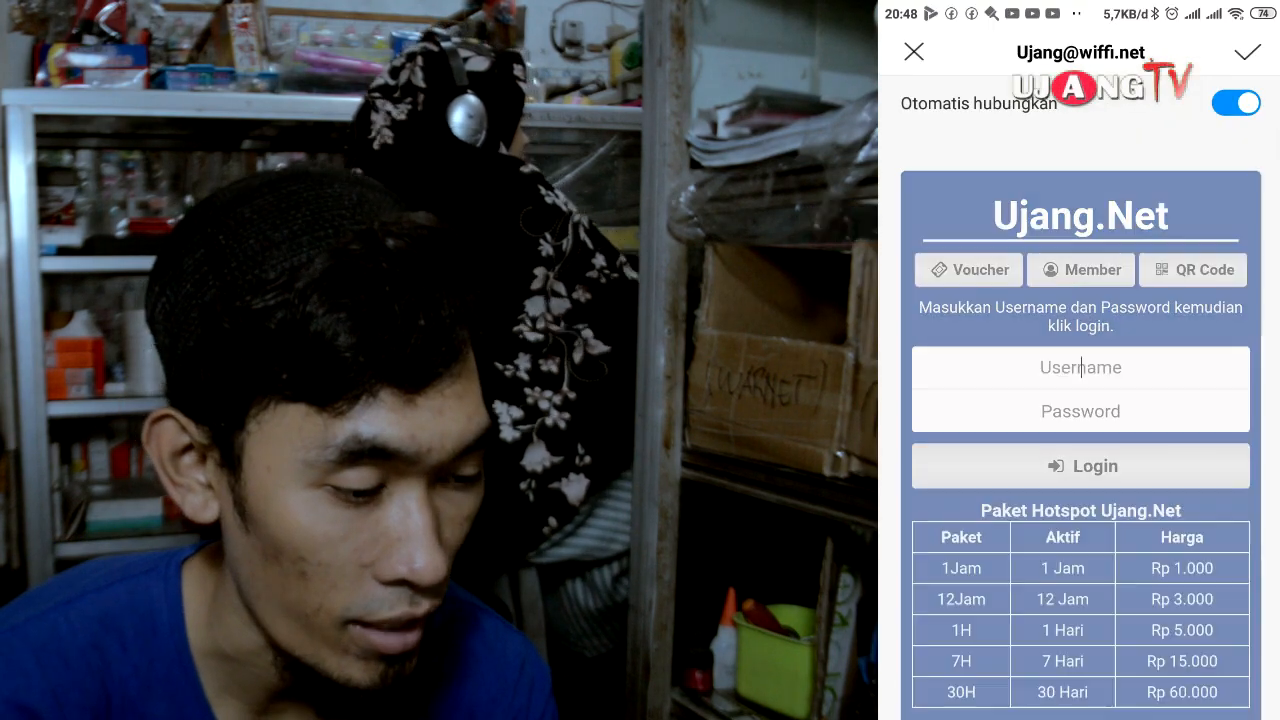
left_click(1080, 368)
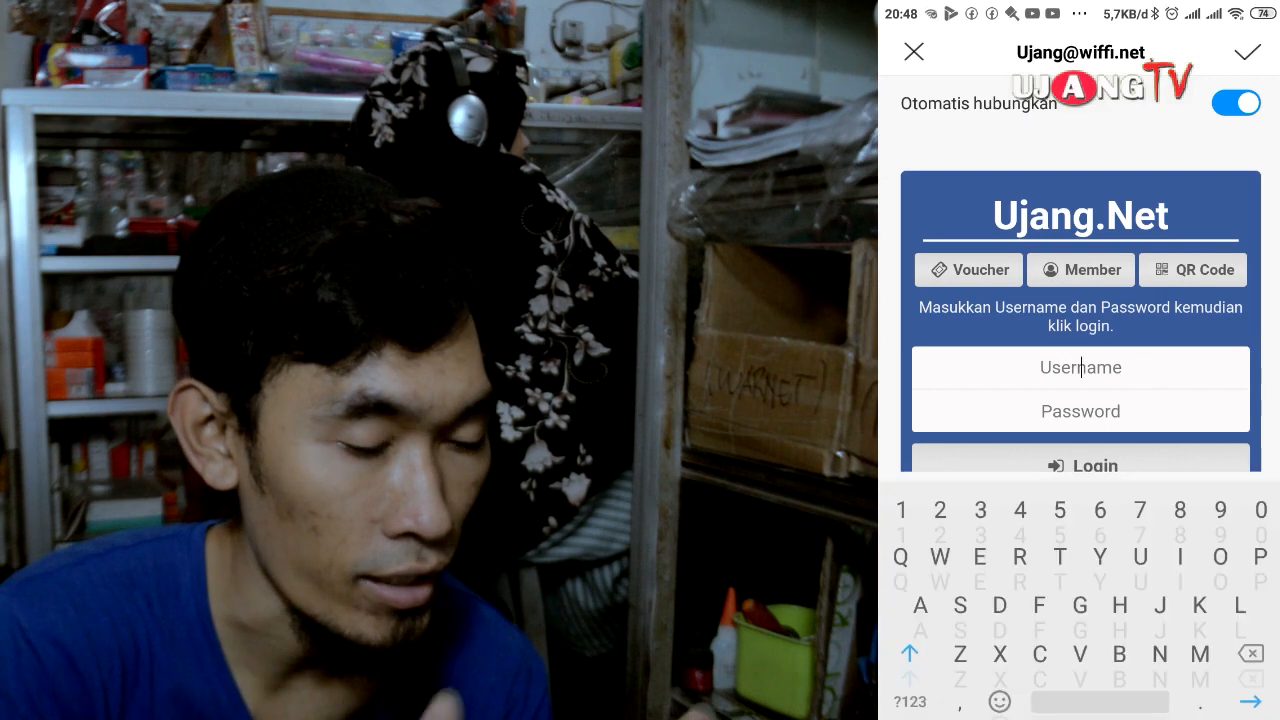